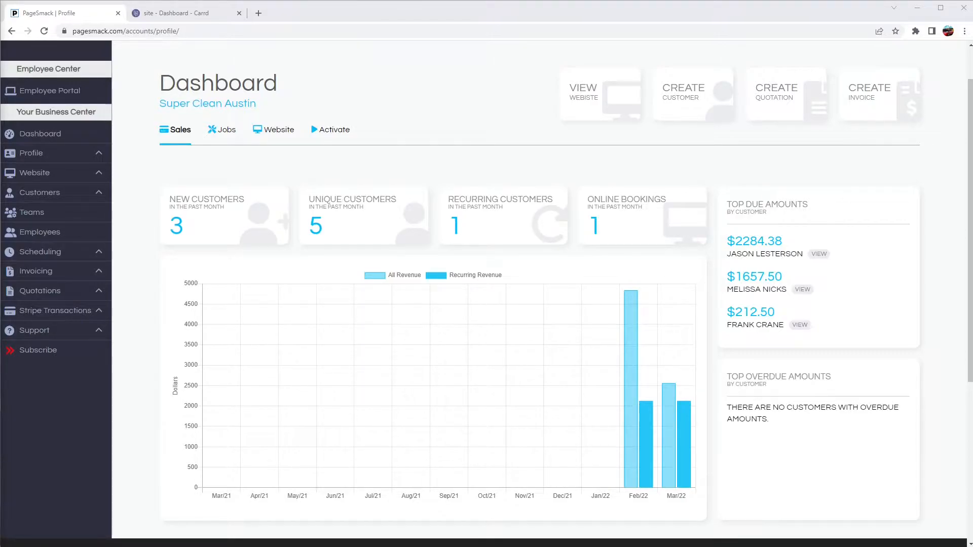
- Glance at the Carrd editor, then return to PageSmack and open Website > Booking Form Setup
{"action": "left_click", "coordinate": [214, 11]}
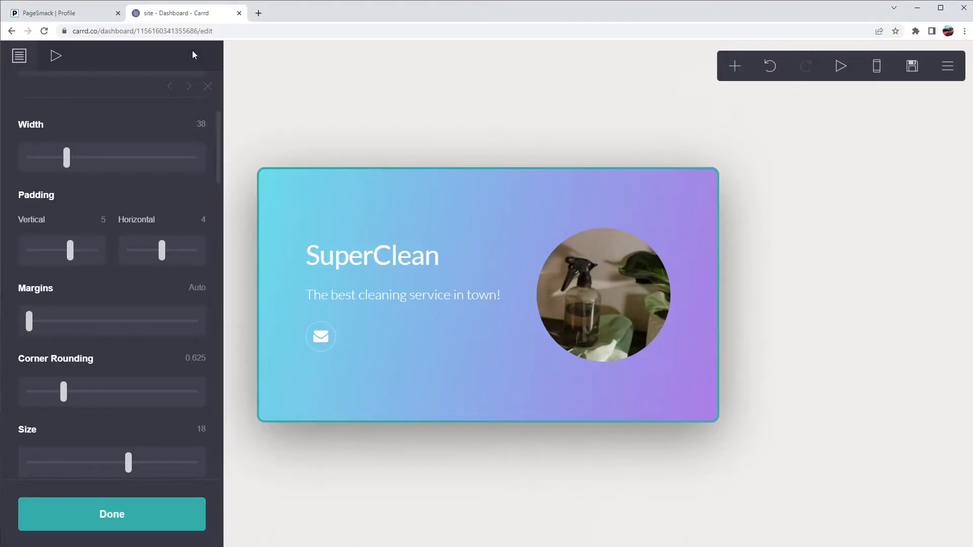
{"action": "left_click", "coordinate": [70, 13]}
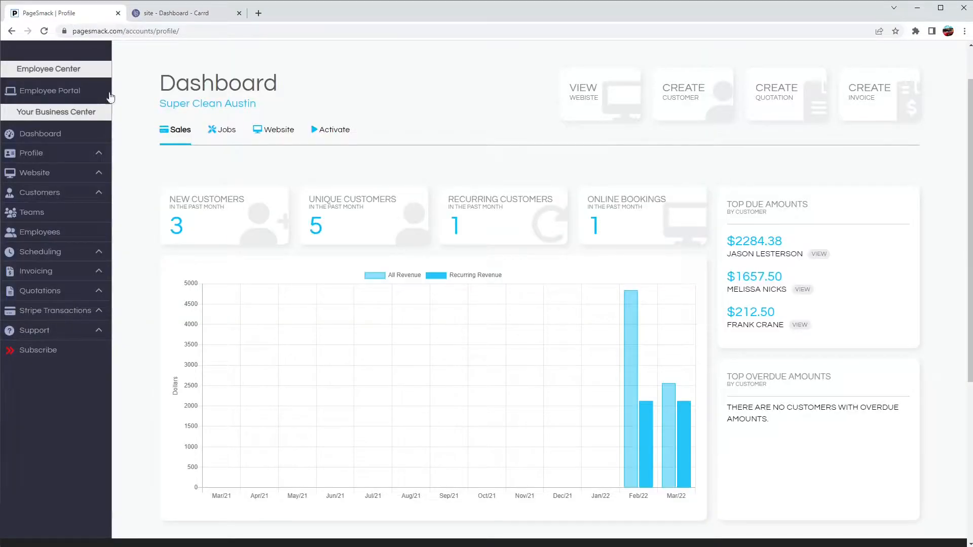
{"action": "left_click", "coordinate": [97, 174]}
{"action": "left_click", "coordinate": [92, 213]}
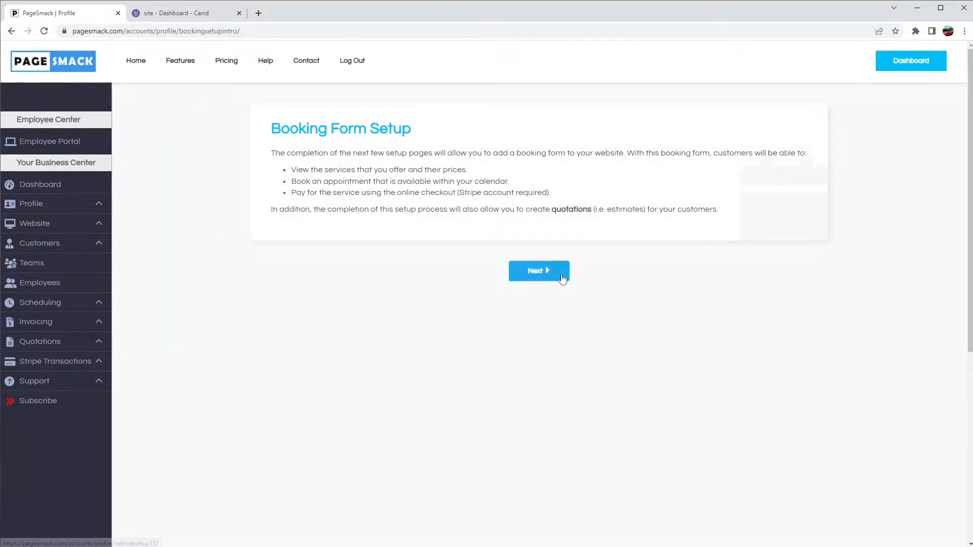
- Continue past the booking form introduction to the Business Information page
{"action": "left_click", "coordinate": [531, 273]}
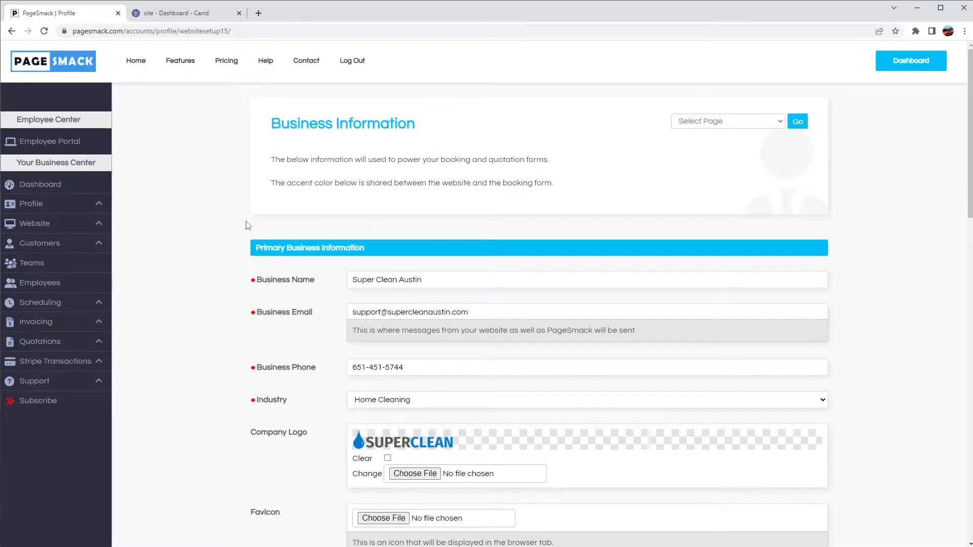
{"action": "left_click", "coordinate": [715, 121]}
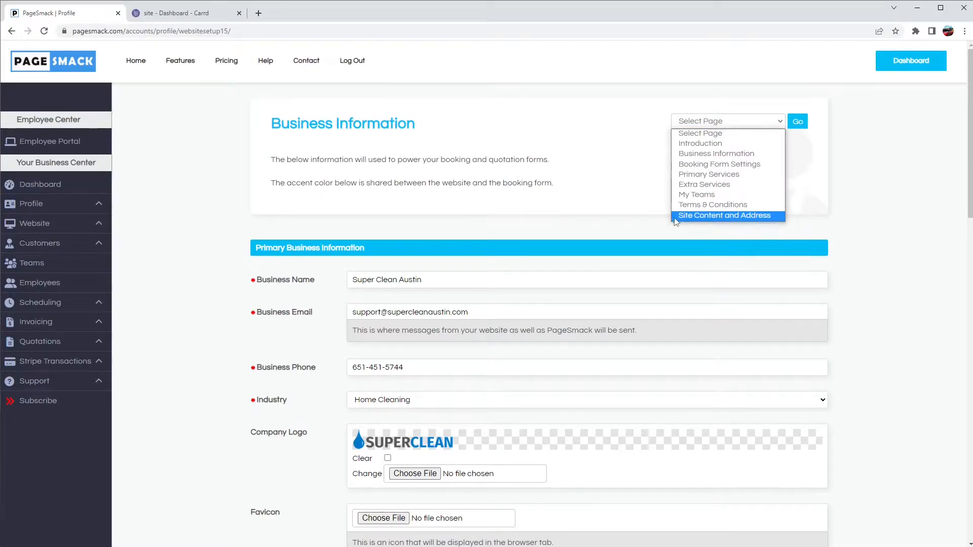
{"action": "left_click", "coordinate": [566, 225]}
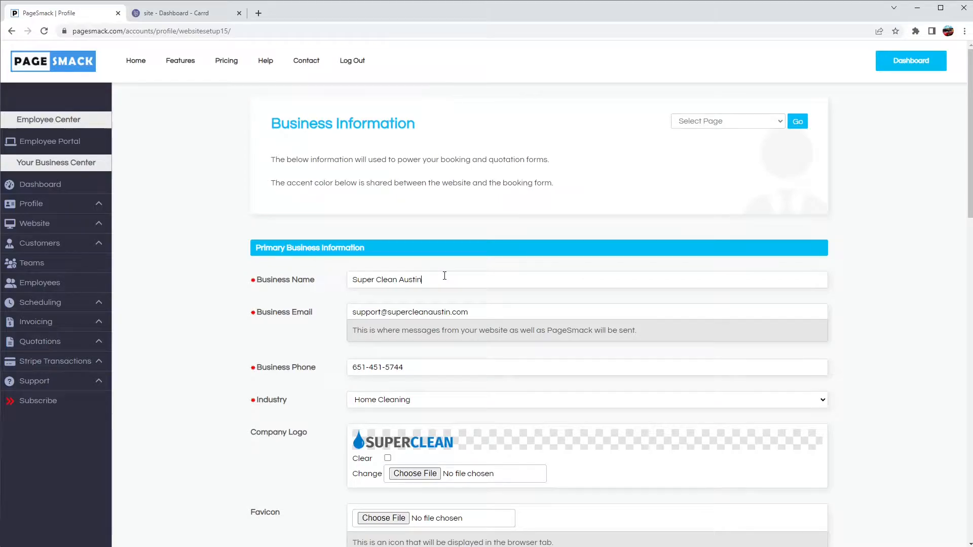
{"action": "left_click", "coordinate": [479, 315]}
{"action": "scroll", "coordinate": [278, 353], "scroll_direction": "down", "scroll_amount": 1}
{"action": "scroll", "coordinate": [278, 354], "scroll_direction": "down", "scroll_amount": 1}
{"action": "left_click", "coordinate": [376, 304]}
{"action": "left_click", "coordinate": [380, 324]}
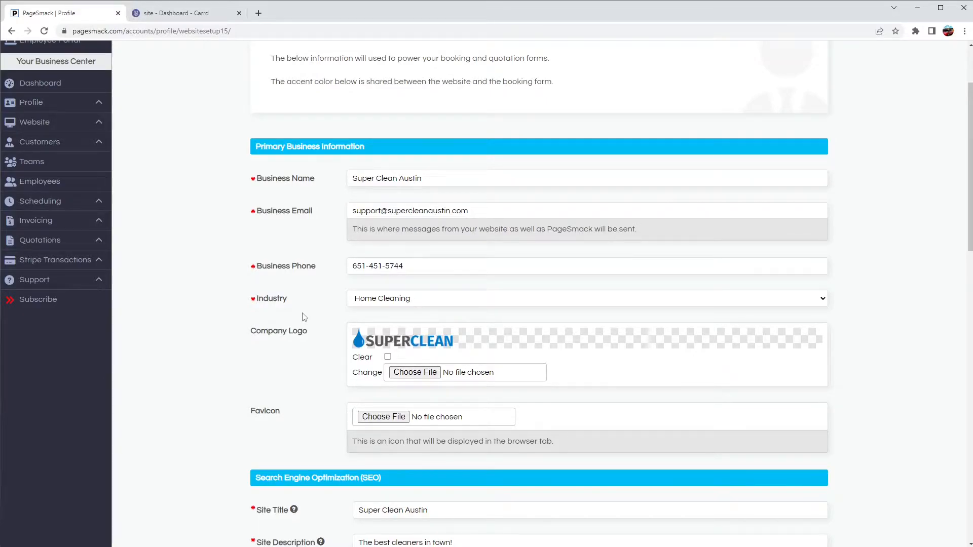
{"action": "scroll", "coordinate": [310, 322], "scroll_direction": "down", "scroll_amount": 3}
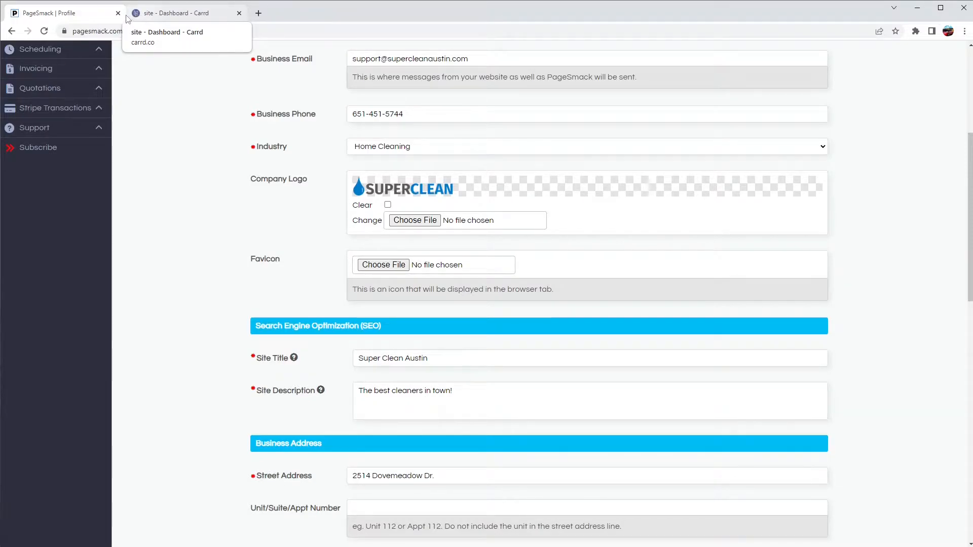
{"action": "scroll", "coordinate": [223, 218], "scroll_direction": "down", "scroll_amount": 3}
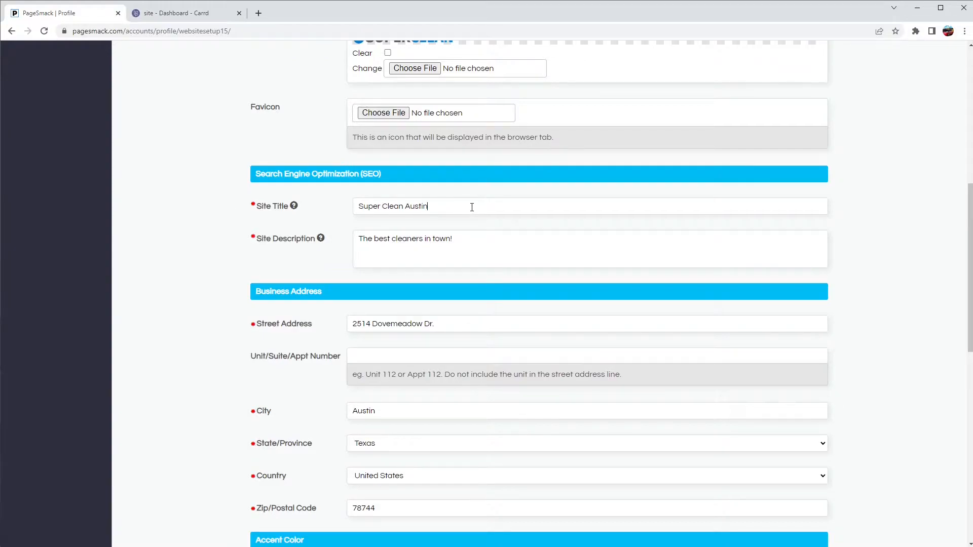
{"action": "left_click_drag", "start_coordinate": [456, 206], "coordinate": [361, 207]}
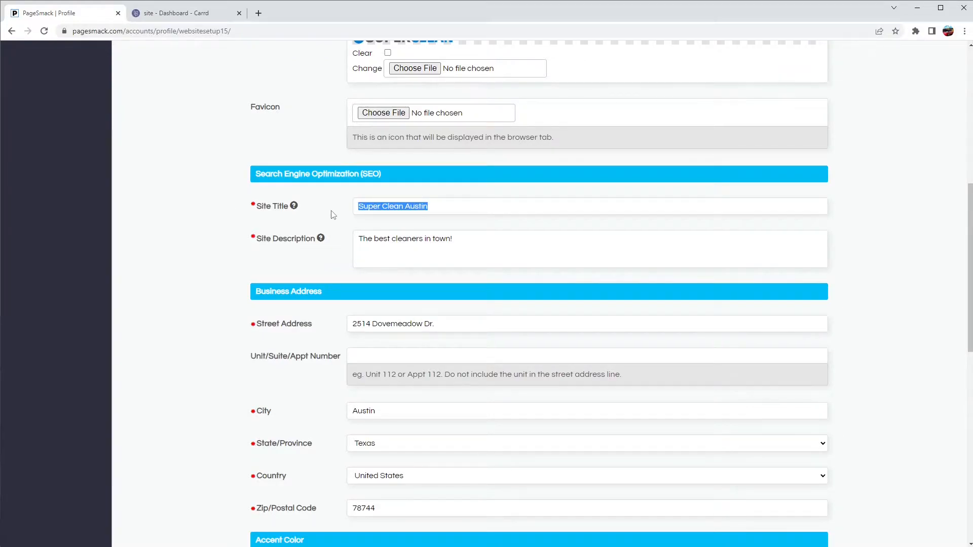
{"action": "left_click", "coordinate": [469, 247]}
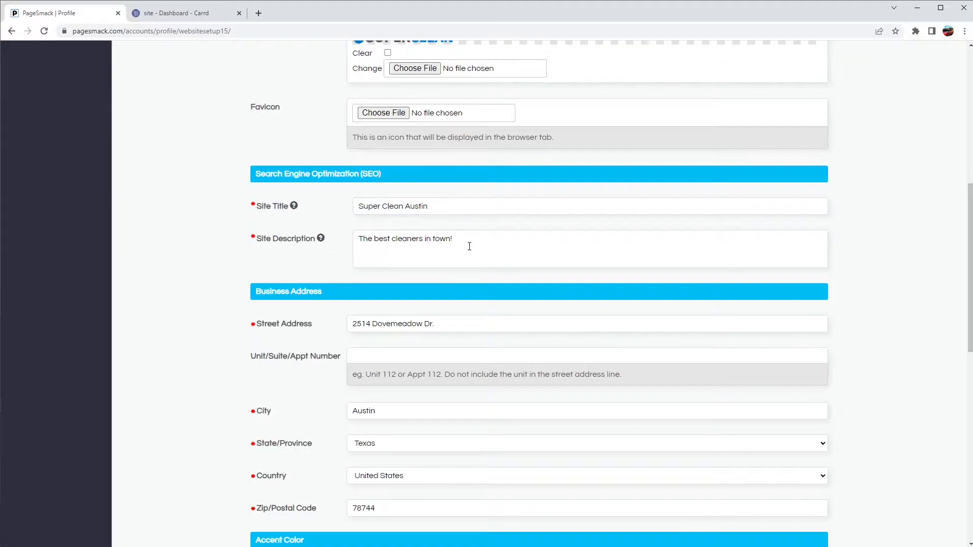
{"action": "scroll", "coordinate": [335, 256], "scroll_direction": "down", "scroll_amount": 3}
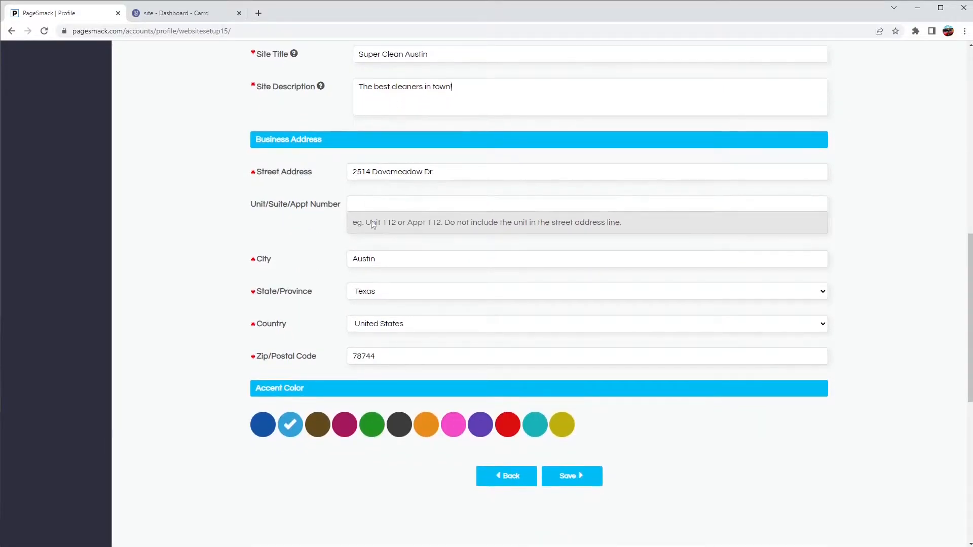
{"action": "scroll", "coordinate": [400, 360], "scroll_direction": "down", "scroll_amount": 2}
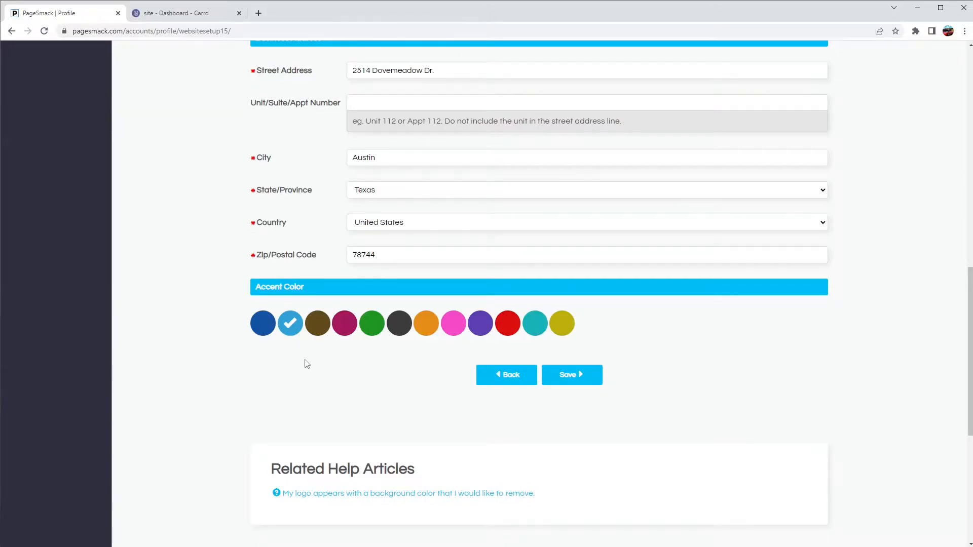
- Save the business information and review the payment method help note
{"action": "left_click", "coordinate": [579, 379]}
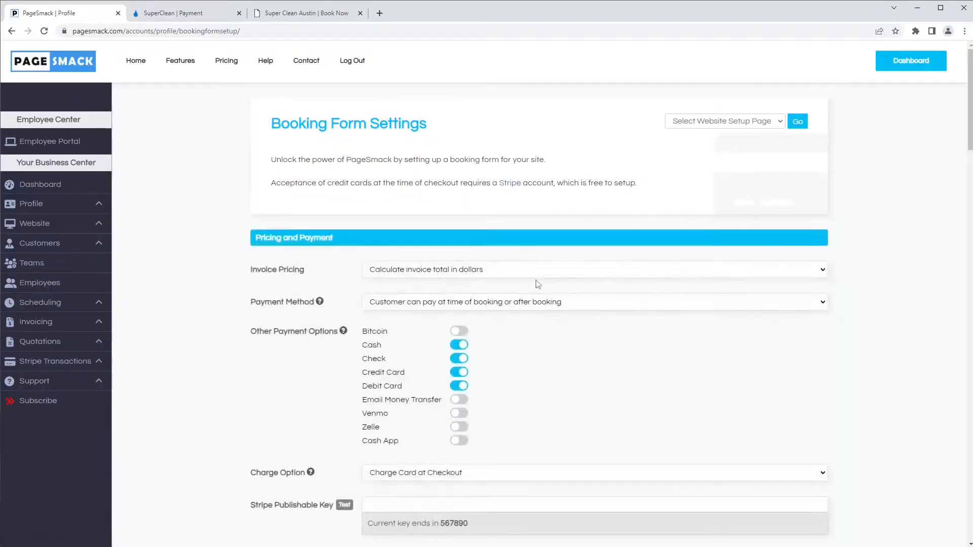
{"action": "scroll", "coordinate": [537, 283], "scroll_direction": "down", "scroll_amount": 3}
{"action": "scroll", "coordinate": [537, 284], "scroll_direction": "down", "scroll_amount": 1}
{"action": "scroll", "coordinate": [538, 284], "scroll_direction": "up", "scroll_amount": 1}
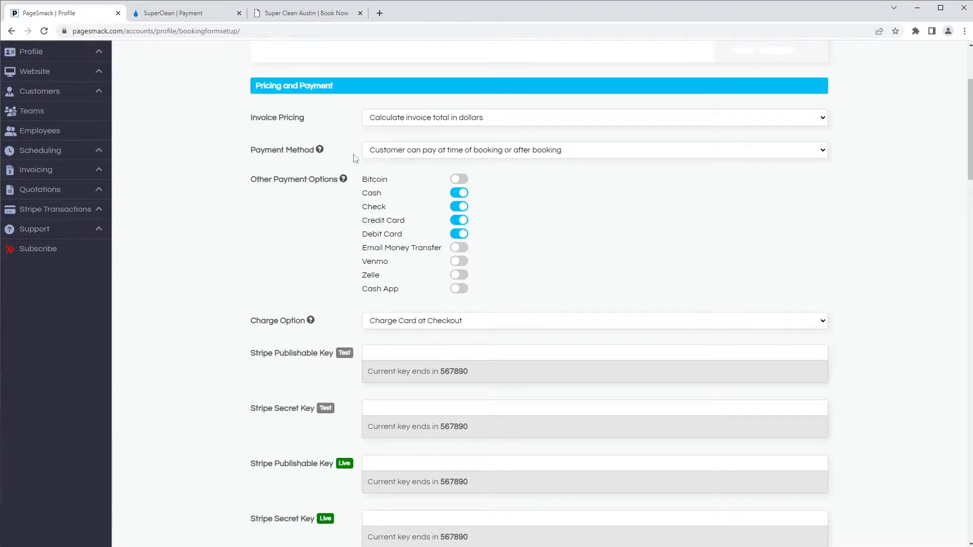
{"action": "left_click", "coordinate": [320, 151]}
{"action": "left_click", "coordinate": [651, 176]}
- Set Invoice Pricing to Don't show rates or dollars, then view the SuperClean payment page
{"action": "left_click", "coordinate": [381, 122]}
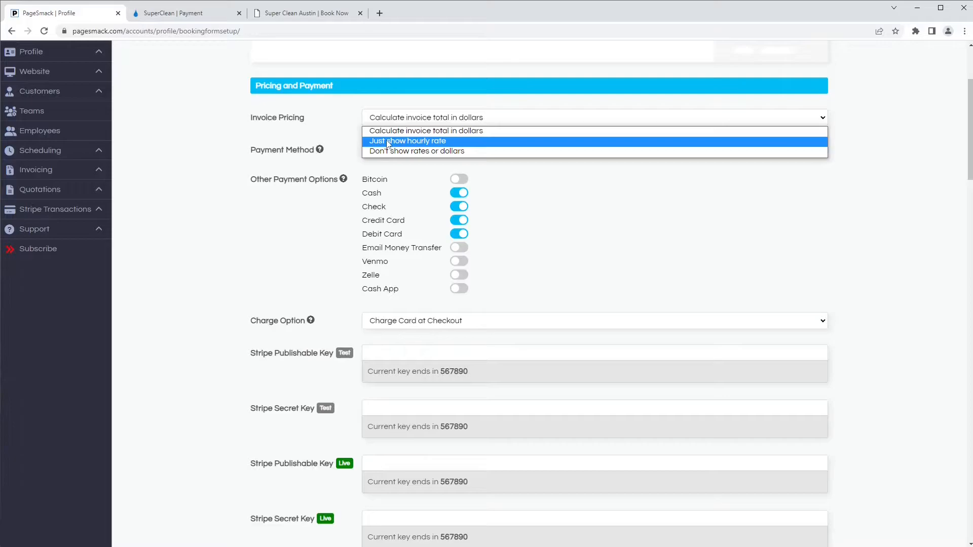
{"action": "left_click", "coordinate": [388, 143]}
{"action": "left_click", "coordinate": [425, 123]}
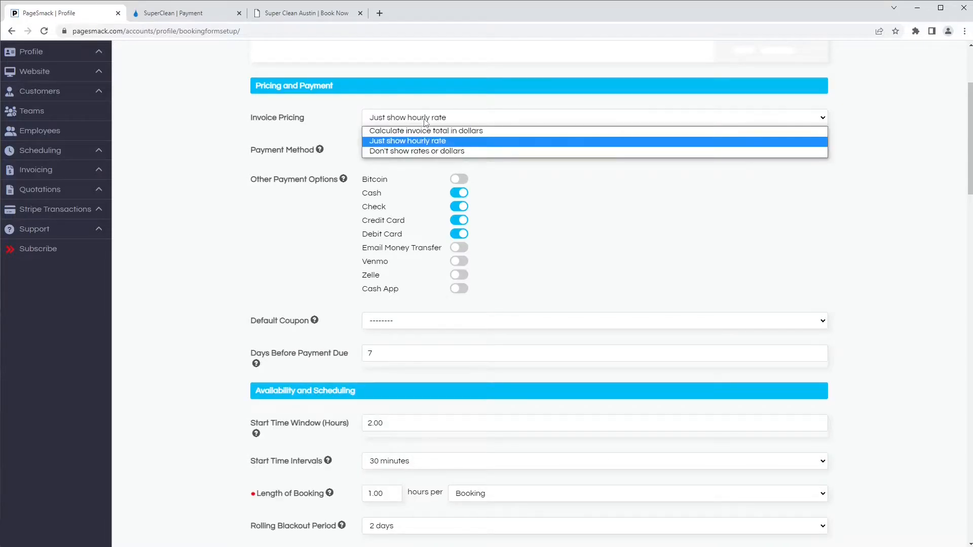
{"action": "left_click", "coordinate": [443, 152]}
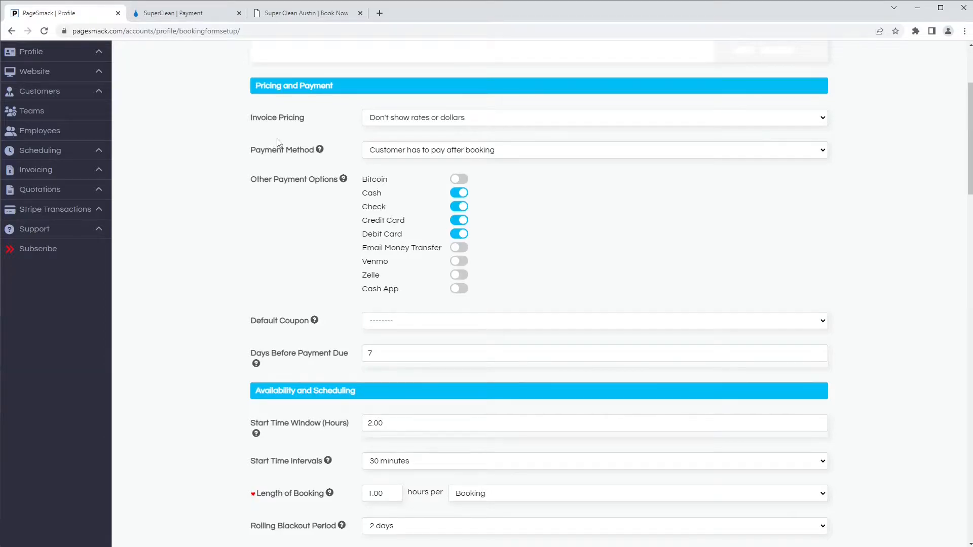
{"action": "left_click", "coordinate": [168, 14]}
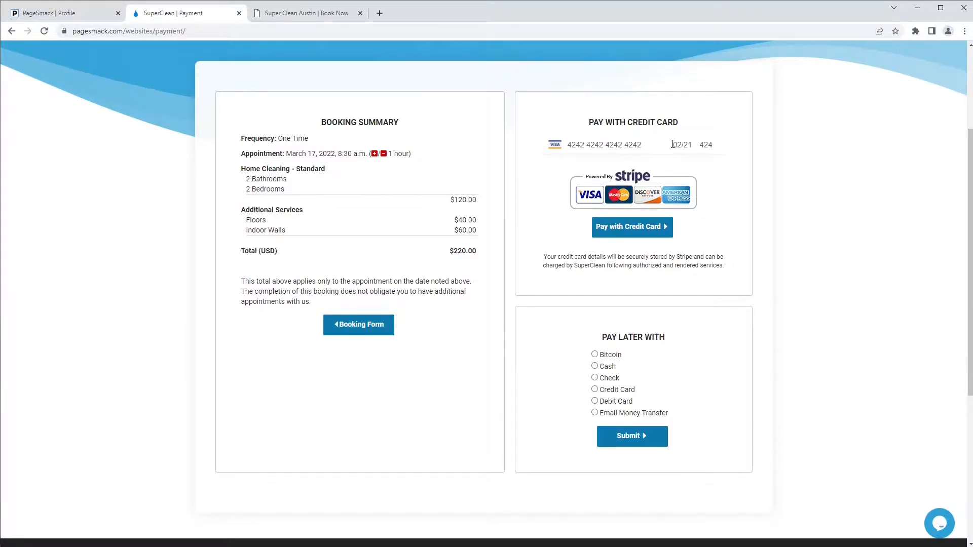
- Back in the booking form settings, set Invoice Pricing to calculate the invoice total in dollars
{"action": "left_click", "coordinate": [89, 10]}
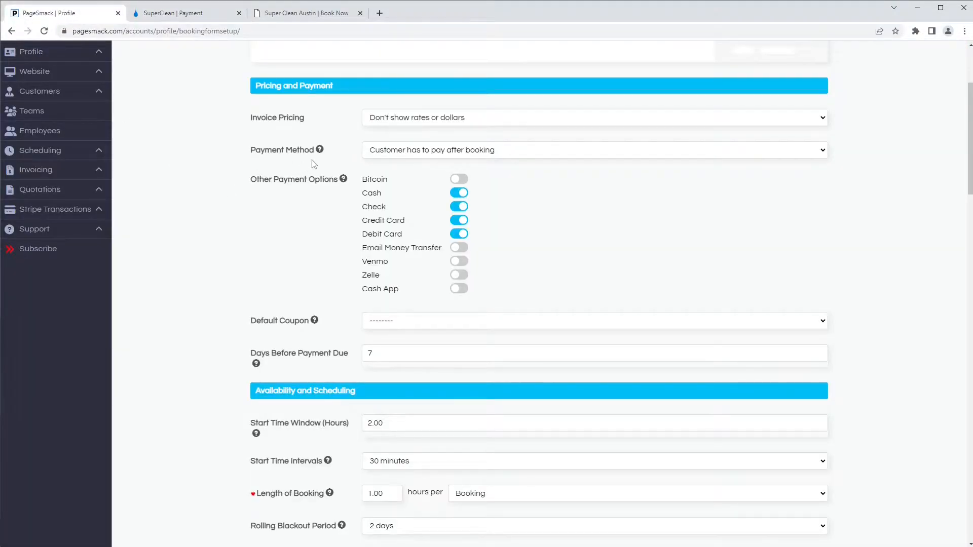
{"action": "left_click", "coordinate": [381, 153]}
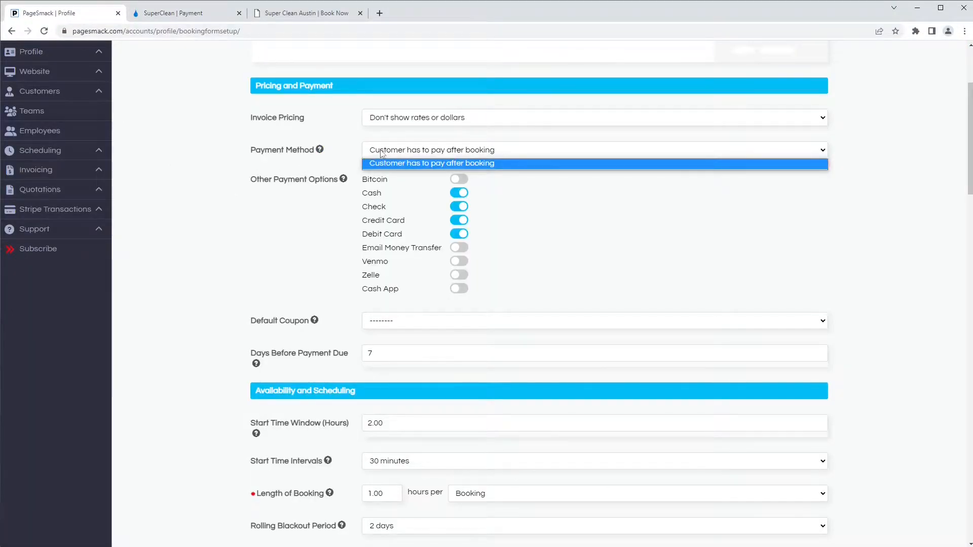
{"action": "left_click", "coordinate": [382, 121]}
{"action": "left_click", "coordinate": [381, 130]}
- Set Payment Method to pay at or after booking and disable Check
{"action": "left_click", "coordinate": [375, 151]}
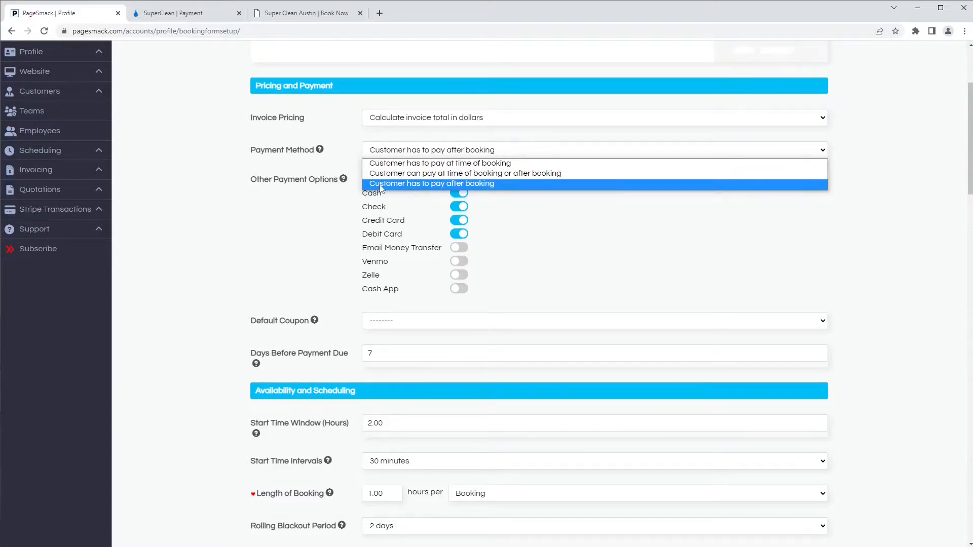
{"action": "left_click", "coordinate": [320, 217]}
{"action": "left_click", "coordinate": [383, 156]}
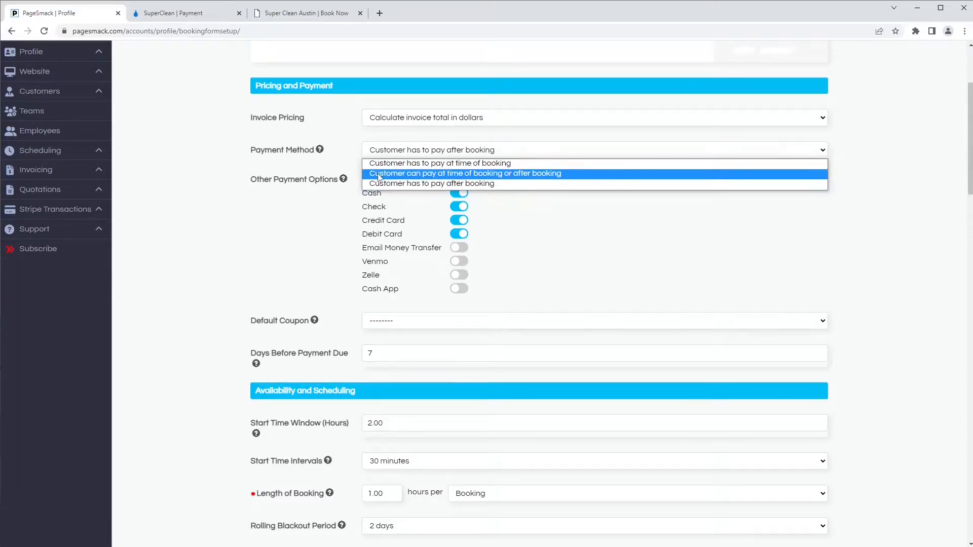
{"action": "left_click", "coordinate": [378, 170]}
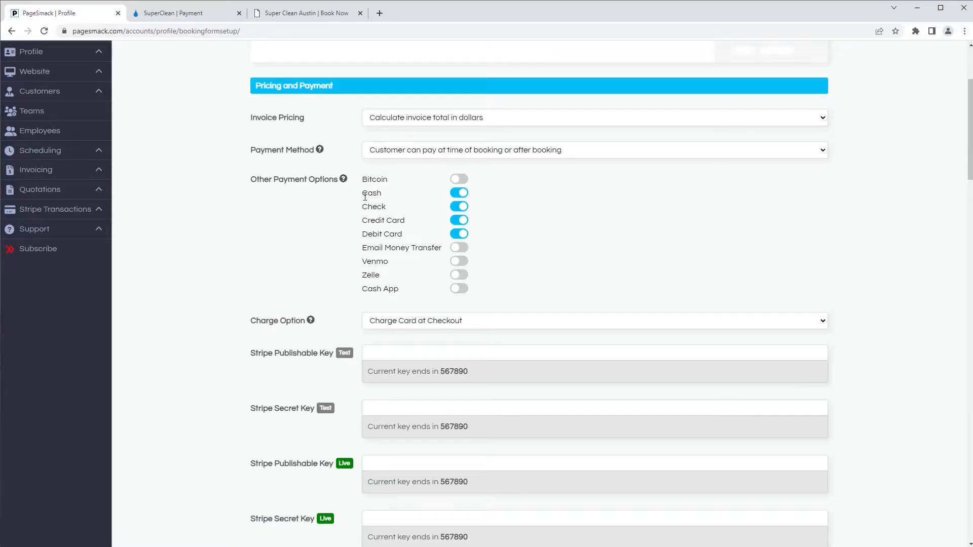
{"action": "left_click", "coordinate": [460, 210]}
- Set the card charge option to collect the card at checkout, after checking the payment page
{"action": "left_click", "coordinate": [395, 319]}
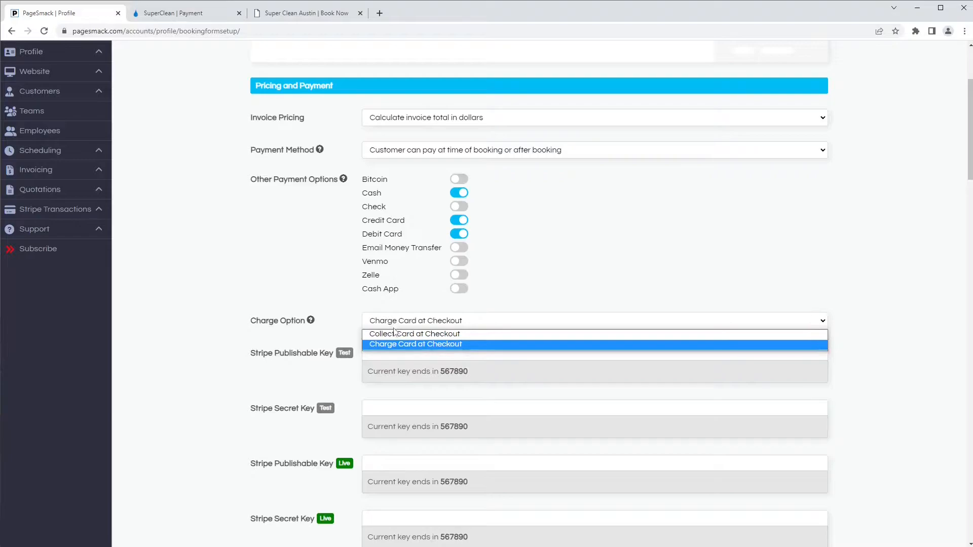
{"action": "left_click", "coordinate": [397, 335]}
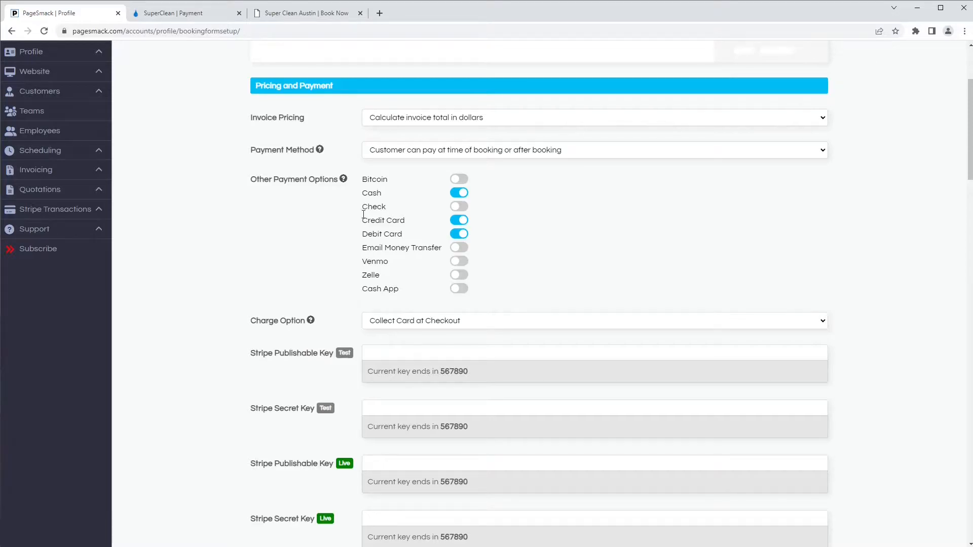
{"action": "left_click", "coordinate": [194, 15]}
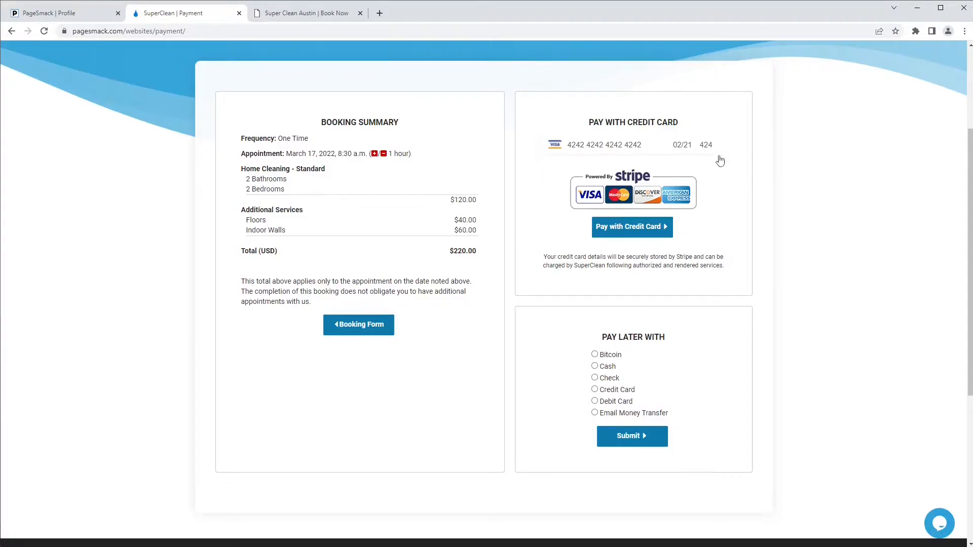
{"action": "left_click", "coordinate": [61, 15]}
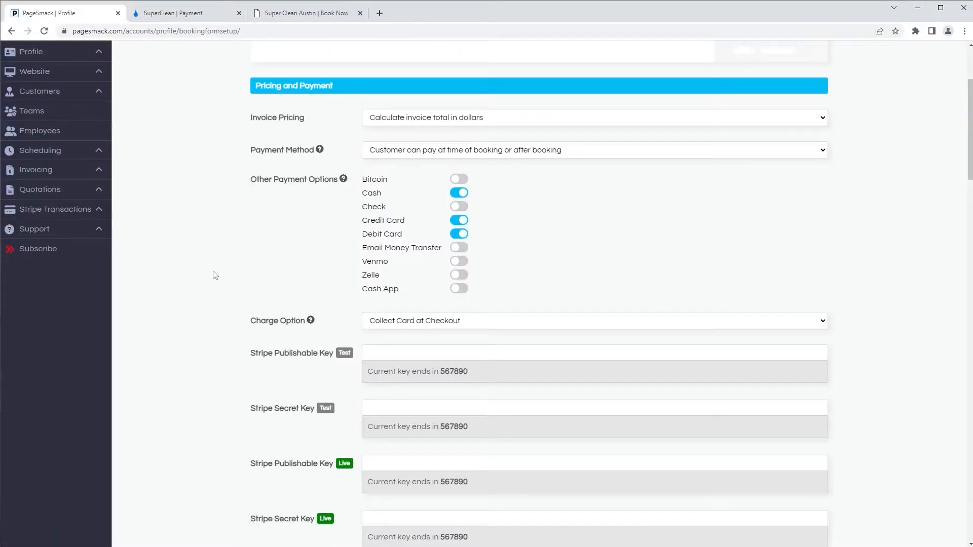
{"action": "scroll", "coordinate": [221, 284], "scroll_direction": "down", "scroll_amount": 2}
{"action": "scroll", "coordinate": [221, 284], "scroll_direction": "down", "scroll_amount": 3}
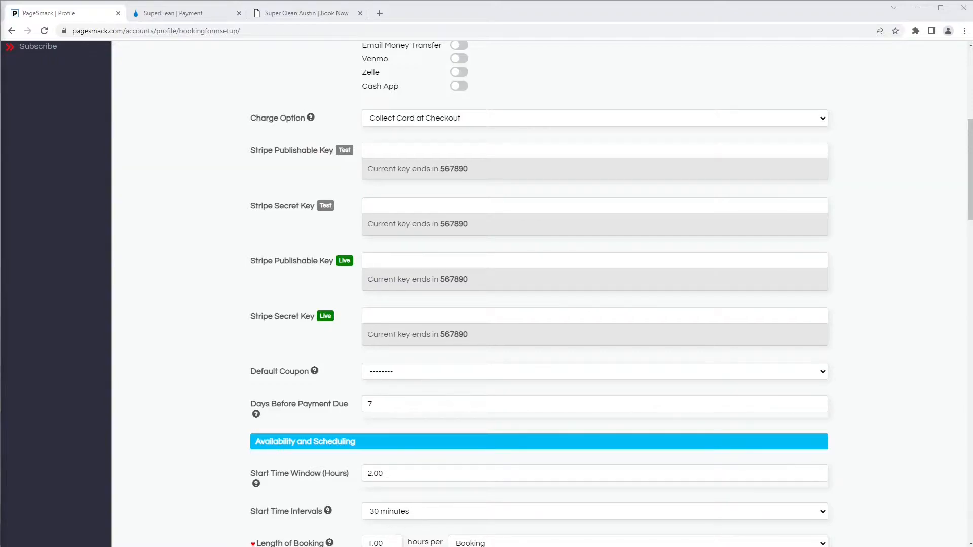
- Paste the Stripe test and live publishable and secret keys into their four fields
{"action": "left_click", "coordinate": [390, 151]}
{"action": "key", "text": "ctrl+v"}
{"action": "left_click", "coordinate": [461, 202]}
{"action": "key", "text": "ctrl+v"}
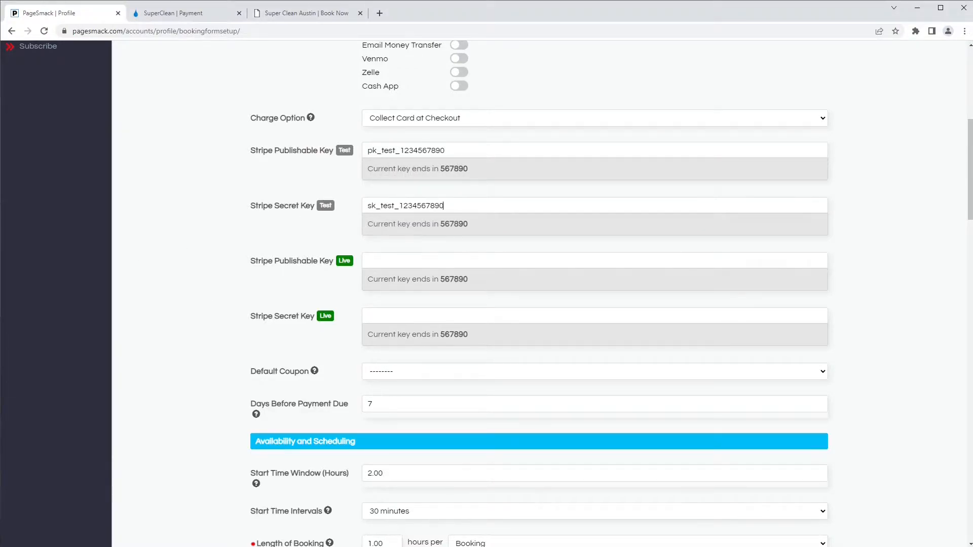
{"action": "left_click", "coordinate": [387, 260]}
{"action": "key", "text": "ctrl+v"}
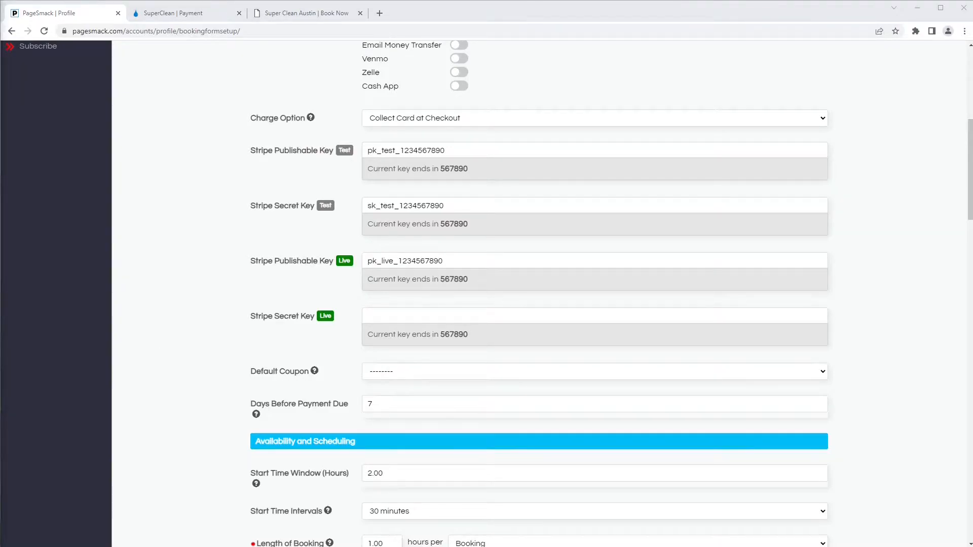
{"action": "left_click", "coordinate": [428, 315]}
{"action": "key", "text": "ctrl+v"}
- Try 10OFF as the default coupon, reset it to none, and keep payment due at 7 days
{"action": "left_click", "coordinate": [403, 372]}
{"action": "left_click", "coordinate": [398, 394]}
{"action": "left_click", "coordinate": [383, 378]}
{"action": "left_click", "coordinate": [381, 385]}
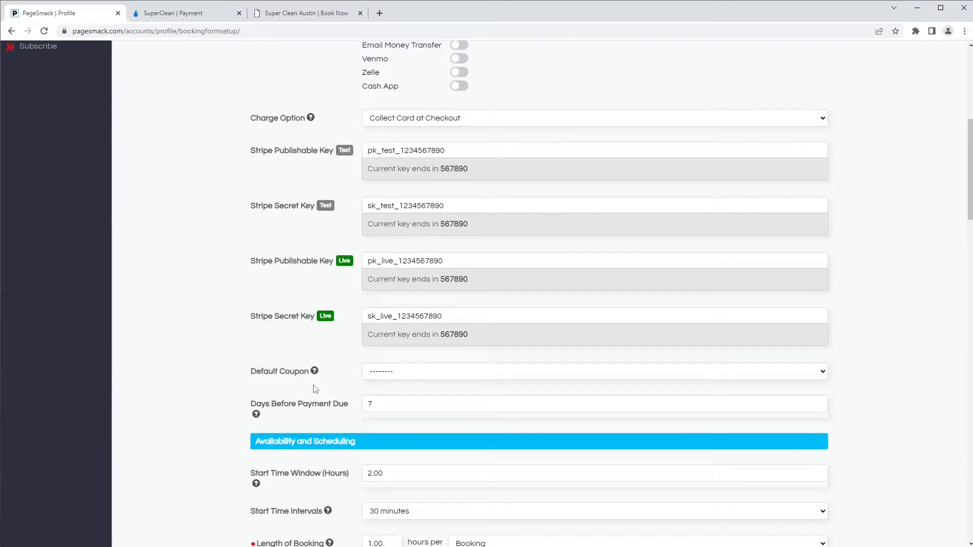
{"action": "left_click_drag", "start_coordinate": [373, 403], "coordinate": [361, 404]}
{"action": "left_click", "coordinate": [346, 425]}
{"action": "scroll", "coordinate": [345, 424], "scroll_direction": "down", "scroll_amount": 7}
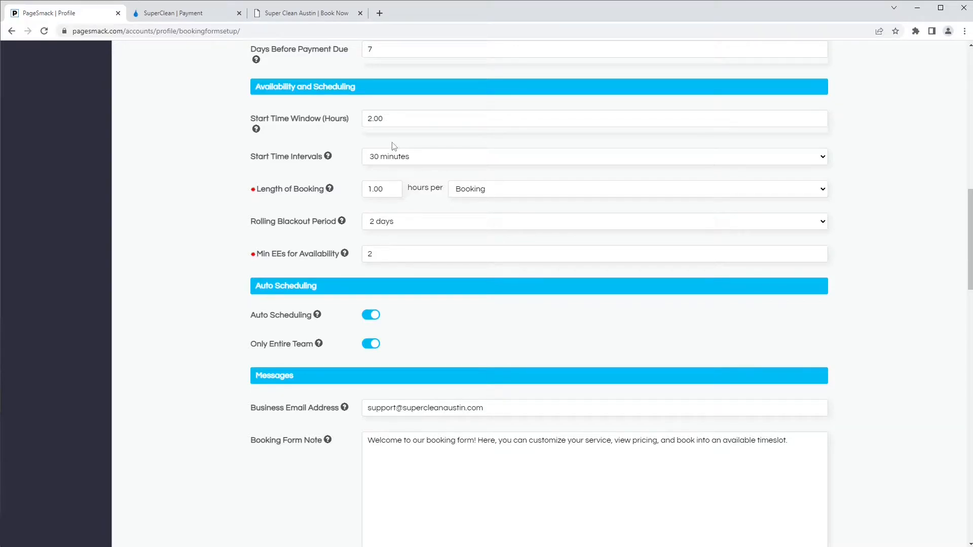
- On the Super Clean Austin booking page, book 03/23/2022 at 8:30 AM, then return to setup
{"action": "left_click_drag", "start_coordinate": [387, 120], "coordinate": [350, 121]}
{"action": "left_click", "coordinate": [291, 14]}
{"action": "left_click", "coordinate": [566, 322]}
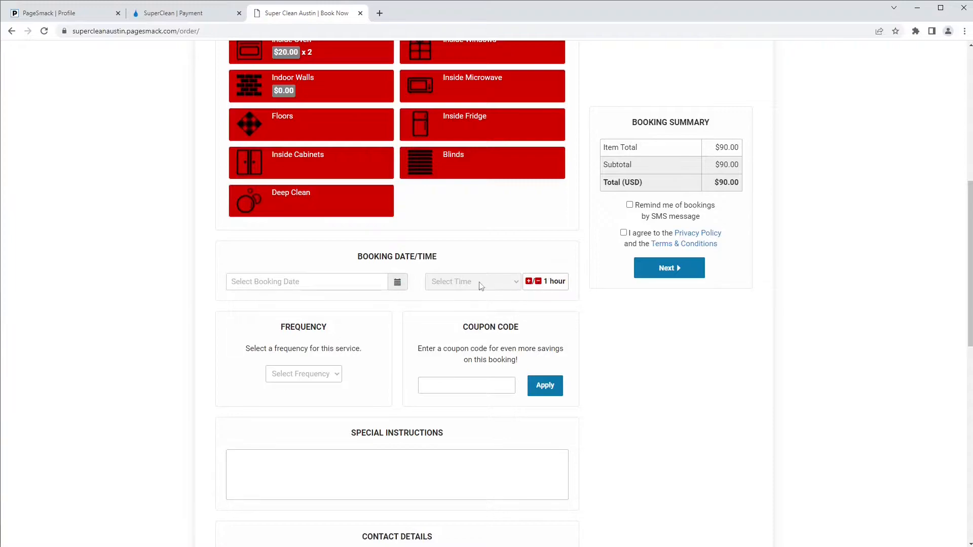
{"action": "left_click", "coordinate": [351, 283]}
{"action": "left_click", "coordinate": [295, 380]}
{"action": "left_click", "coordinate": [488, 292]}
{"action": "left_click", "coordinate": [507, 313]}
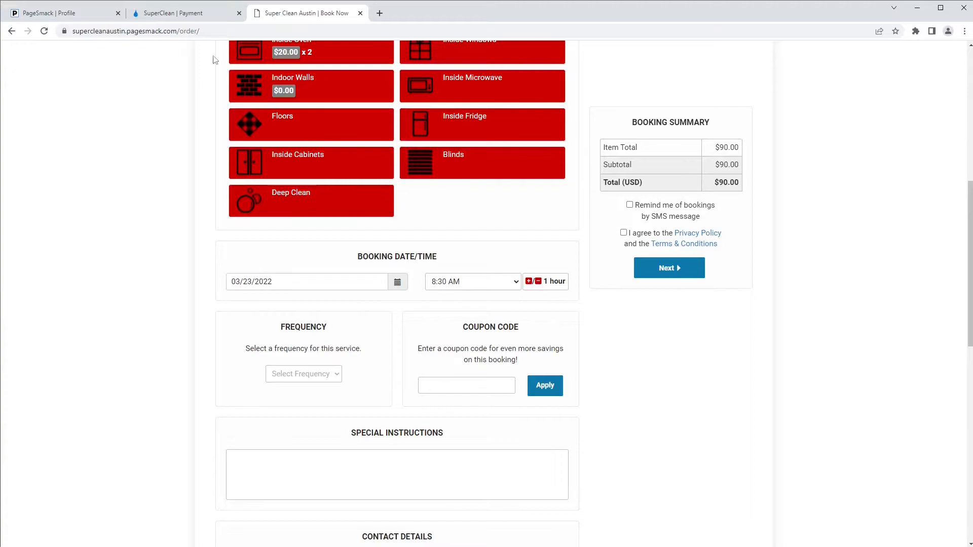
{"action": "left_click", "coordinate": [51, 12]}
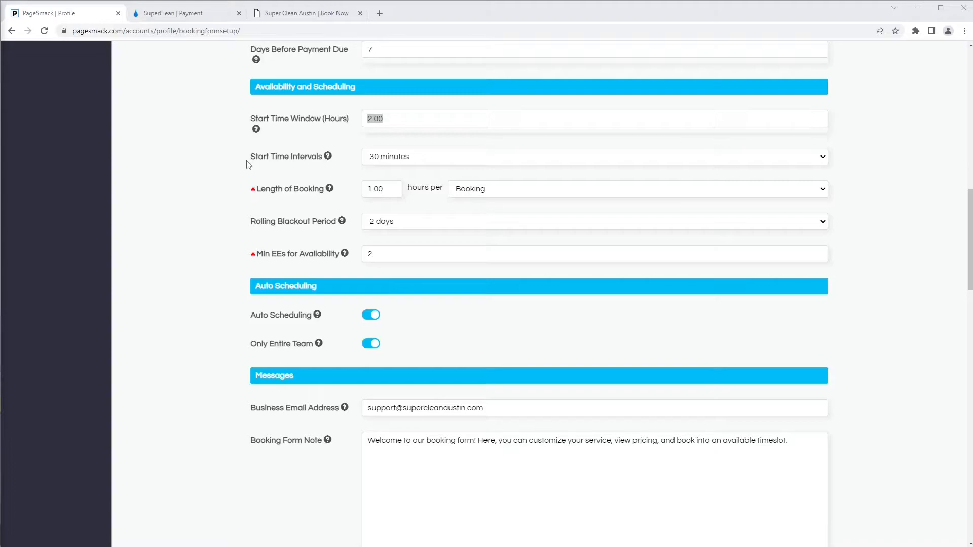
- Set Start Time Intervals to 60 minutes and base booking length on $100 of Item Total
{"action": "left_click", "coordinate": [421, 156]}
{"action": "left_click", "coordinate": [421, 157]}
{"action": "left_click", "coordinate": [421, 157]}
{"action": "left_click", "coordinate": [406, 180]}
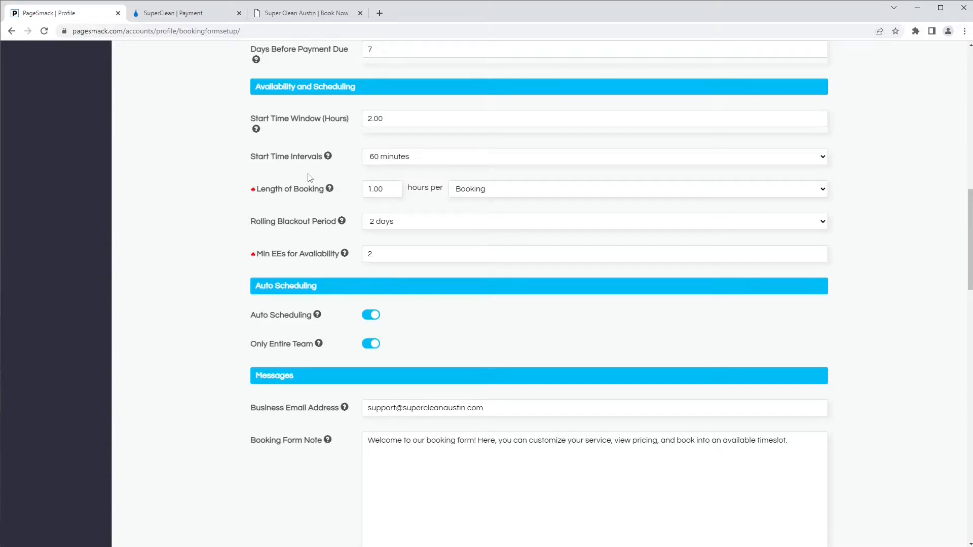
{"action": "left_click", "coordinate": [395, 156]}
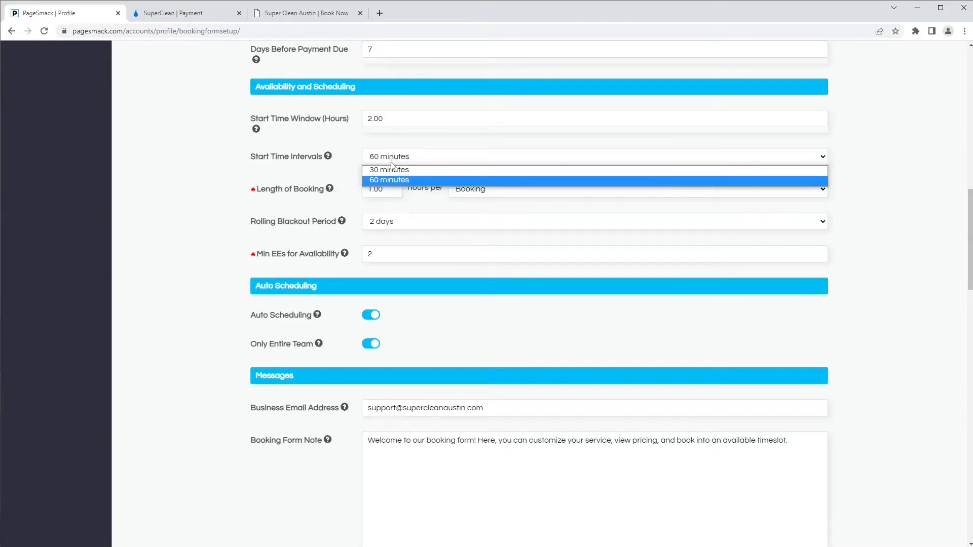
{"action": "left_click", "coordinate": [389, 181]}
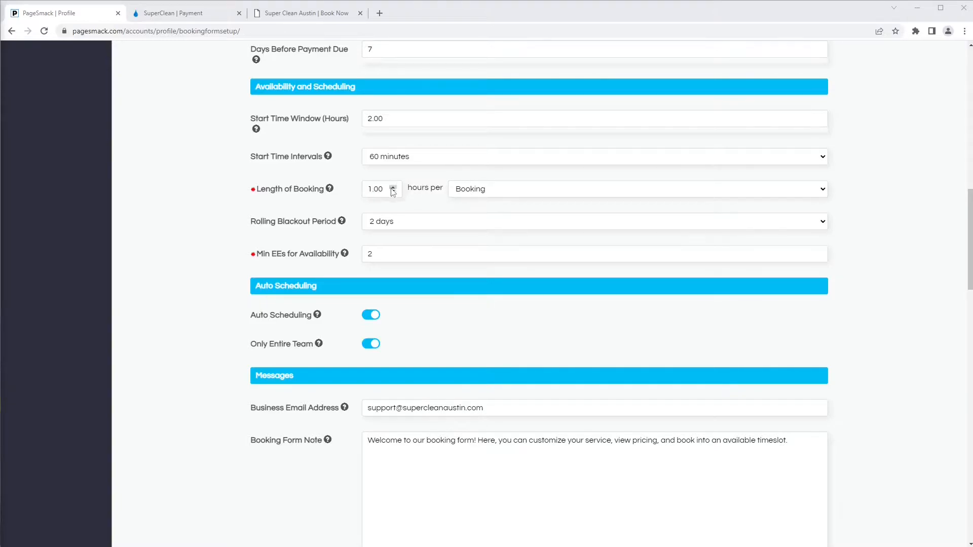
{"action": "left_click", "coordinate": [475, 191]}
{"action": "left_click", "coordinate": [471, 213]}
- Change the Rolling Blackout Period to 1 day and select the Min EEs for Availability value
{"action": "left_click", "coordinate": [374, 224]}
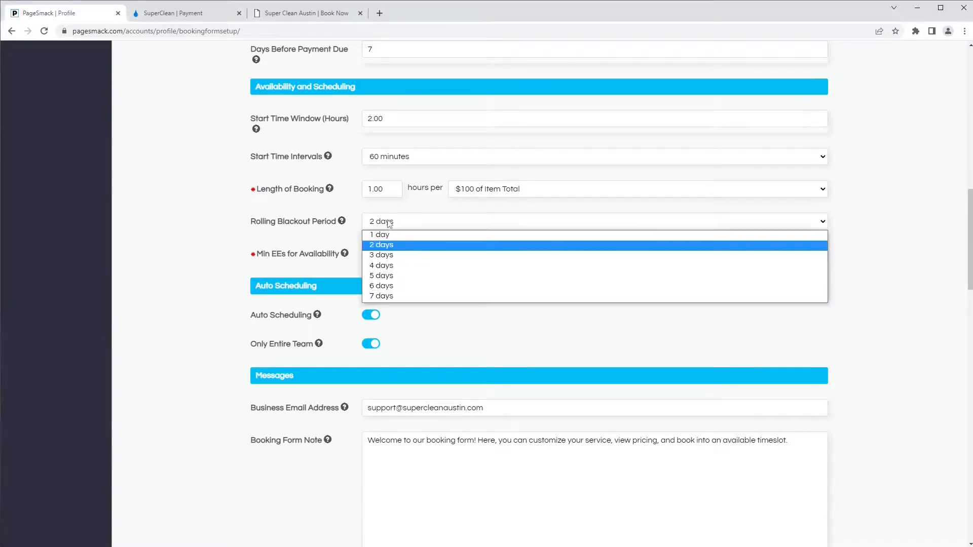
{"action": "left_click", "coordinate": [385, 226]}
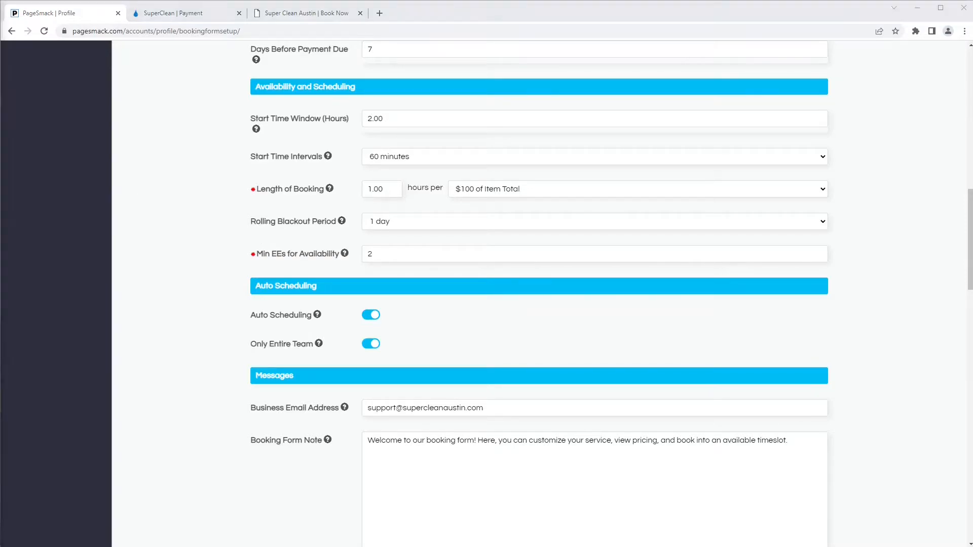
{"action": "left_click", "coordinate": [169, 343]}
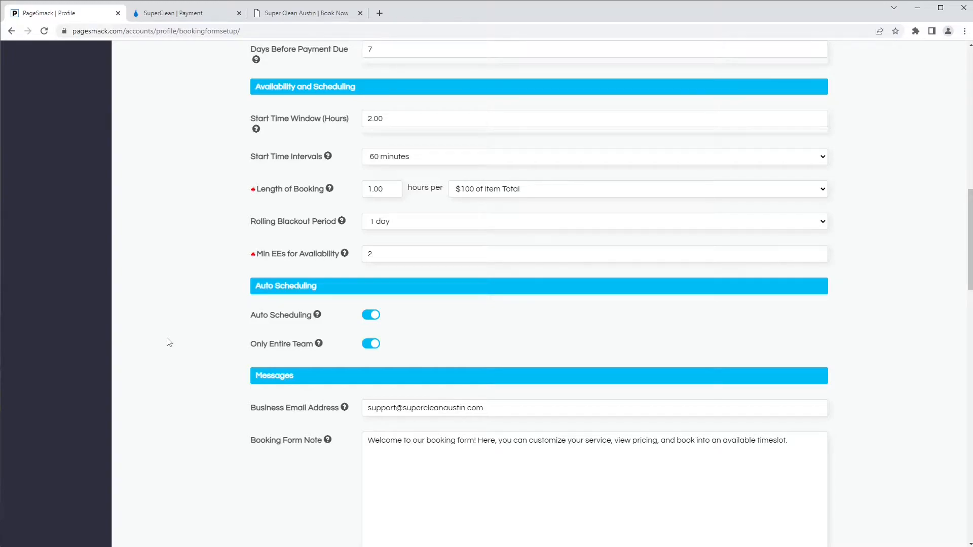
{"action": "left_click_drag", "start_coordinate": [386, 253], "coordinate": [336, 253]}
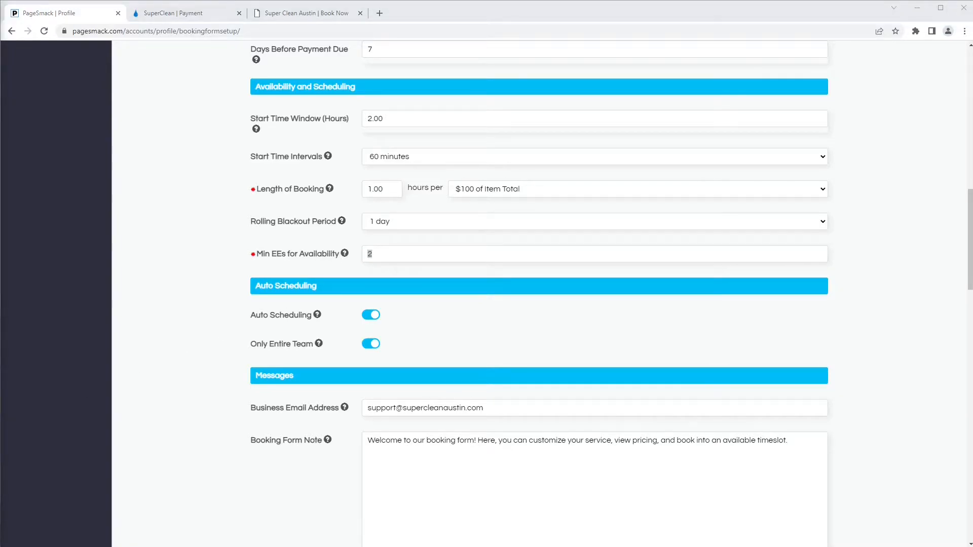
{"action": "left_click", "coordinate": [137, 348]}
{"action": "scroll", "coordinate": [154, 345], "scroll_direction": "down", "scroll_amount": 3}
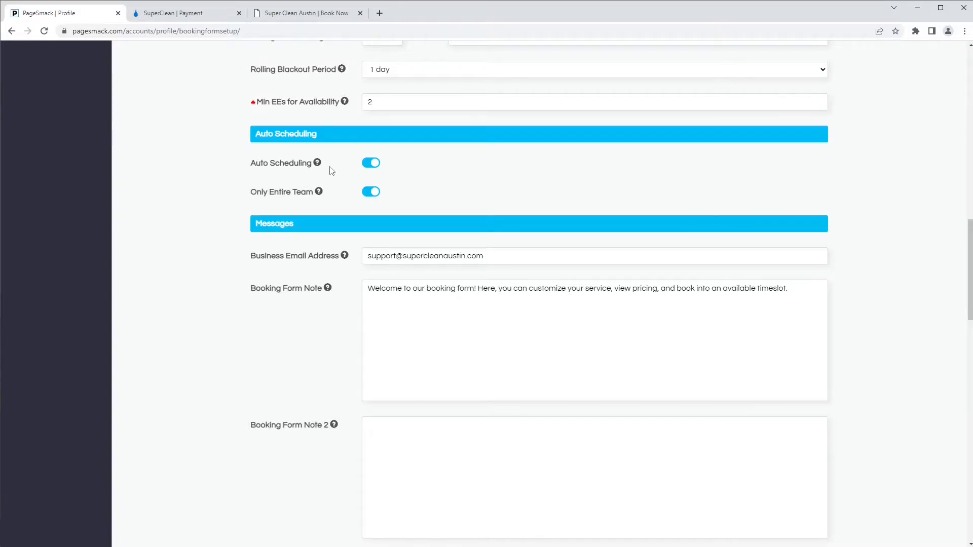
{"action": "scroll", "coordinate": [329, 172], "scroll_direction": "down", "scroll_amount": 1}
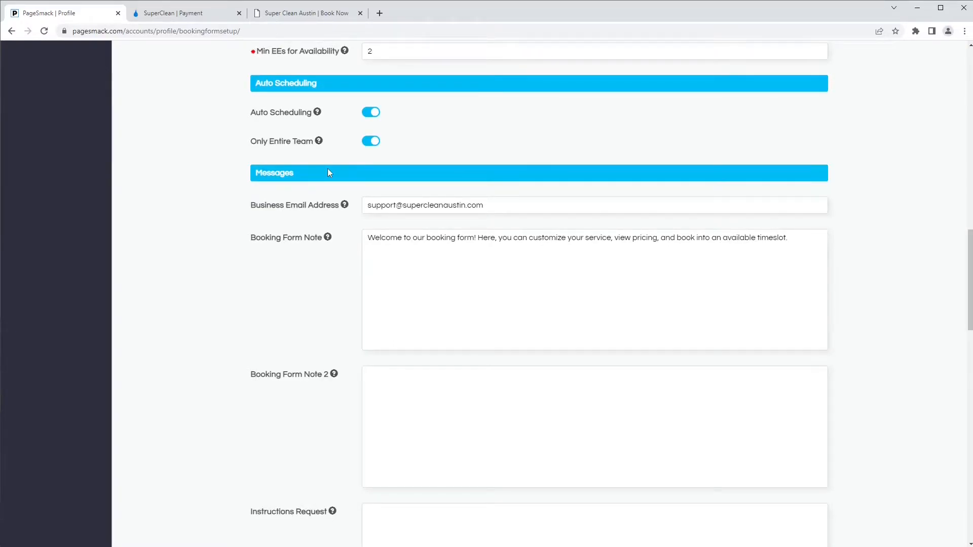
{"action": "left_click", "coordinate": [319, 141]}
{"action": "left_click", "coordinate": [650, 176]}
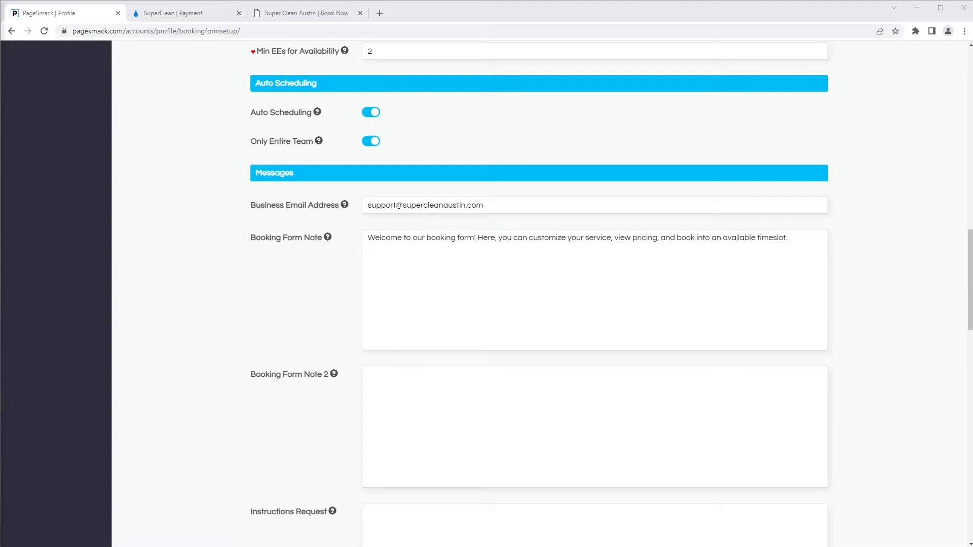
{"action": "scroll", "coordinate": [208, 373], "scroll_direction": "down", "scroll_amount": 3}
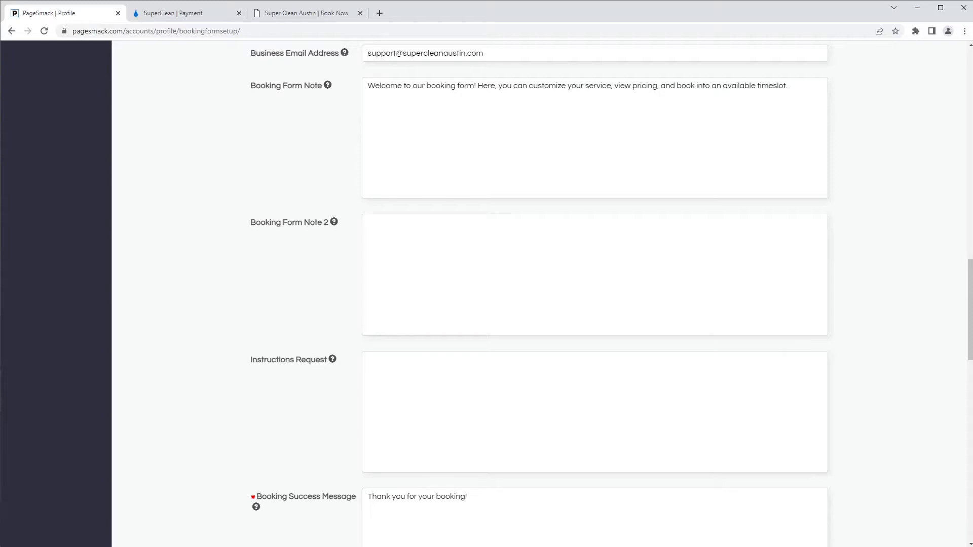
{"action": "left_click", "coordinate": [332, 360]}
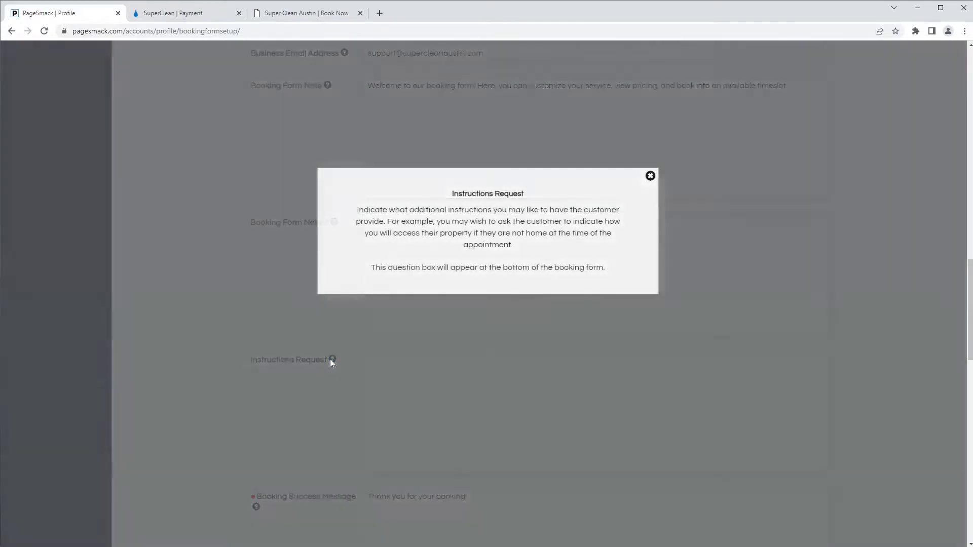
{"action": "left_click", "coordinate": [651, 176]}
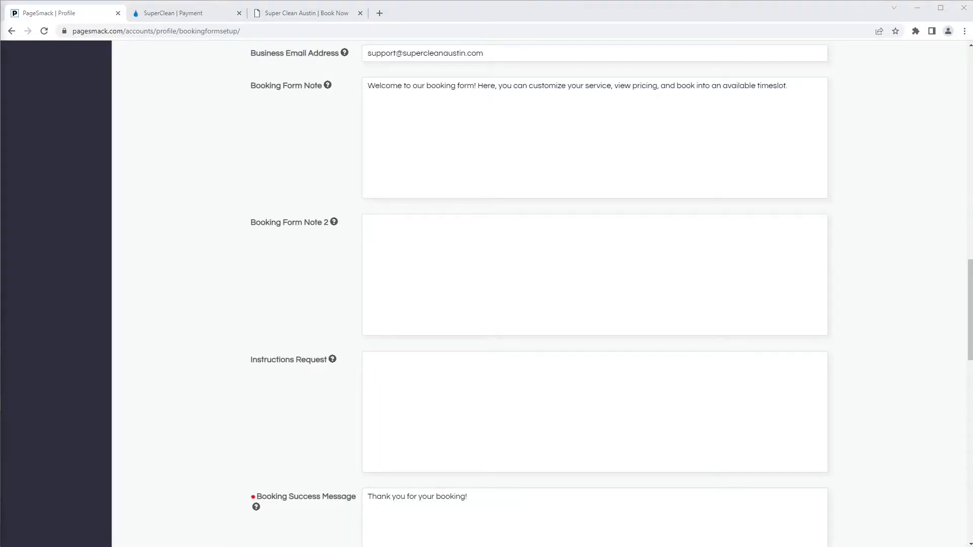
{"action": "scroll", "coordinate": [192, 348], "scroll_direction": "down", "scroll_amount": 5}
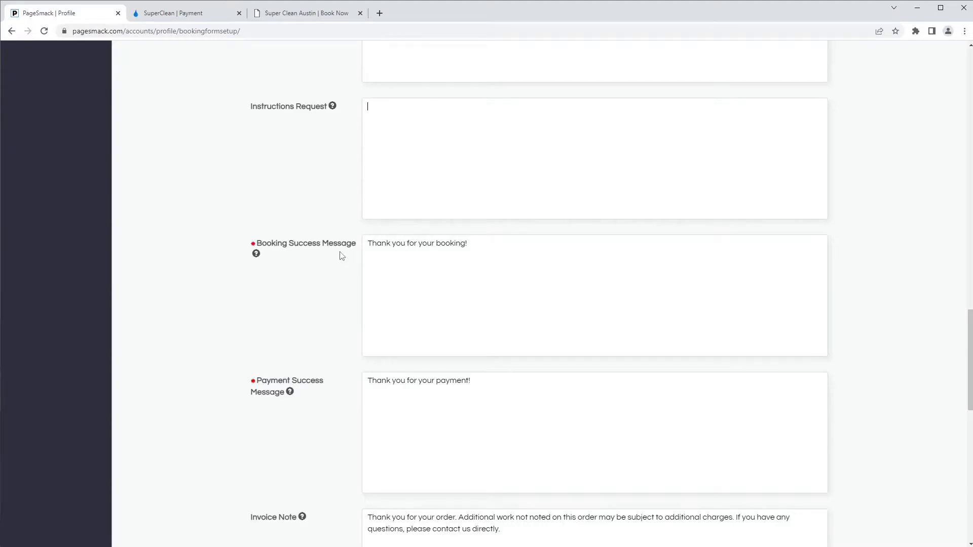
{"action": "left_click", "coordinate": [503, 249]}
{"action": "left_click_drag", "start_coordinate": [469, 381], "coordinate": [372, 380]}
{"action": "left_click", "coordinate": [409, 384]}
{"action": "scroll", "coordinate": [248, 407], "scroll_direction": "down", "scroll_amount": 5}
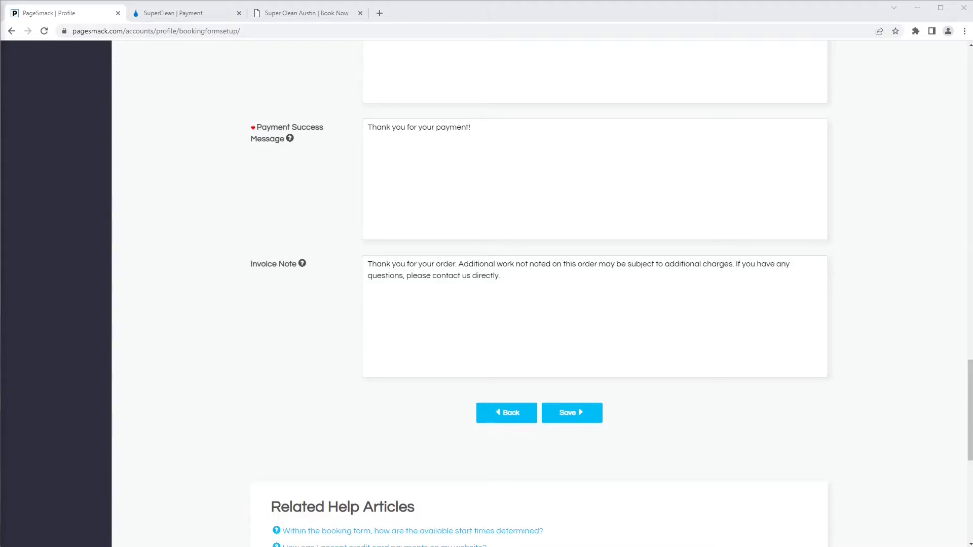
- Review the Invoice Note text and save the booking form setup
{"action": "left_click_drag", "start_coordinate": [551, 306], "coordinate": [340, 241]}
{"action": "left_click", "coordinate": [272, 341]}
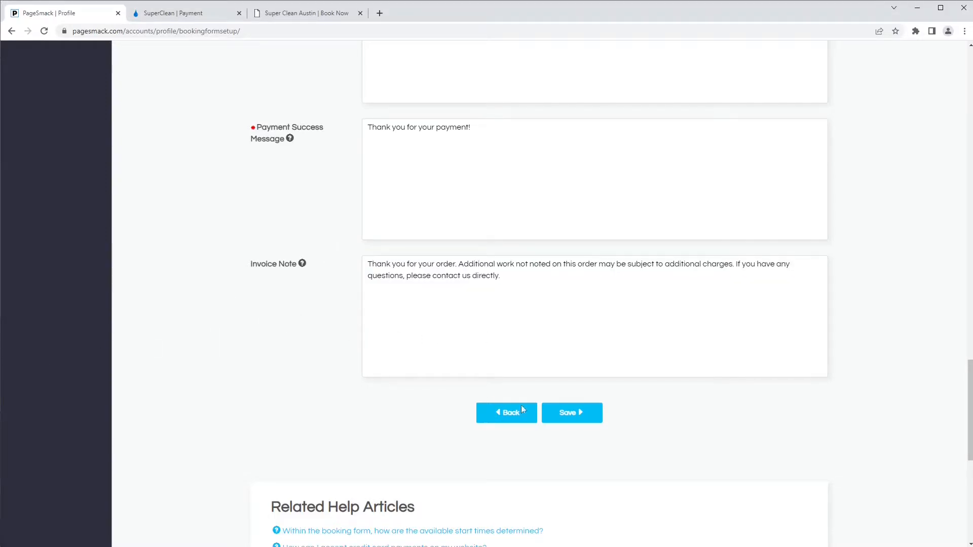
{"action": "left_click", "coordinate": [581, 415]}
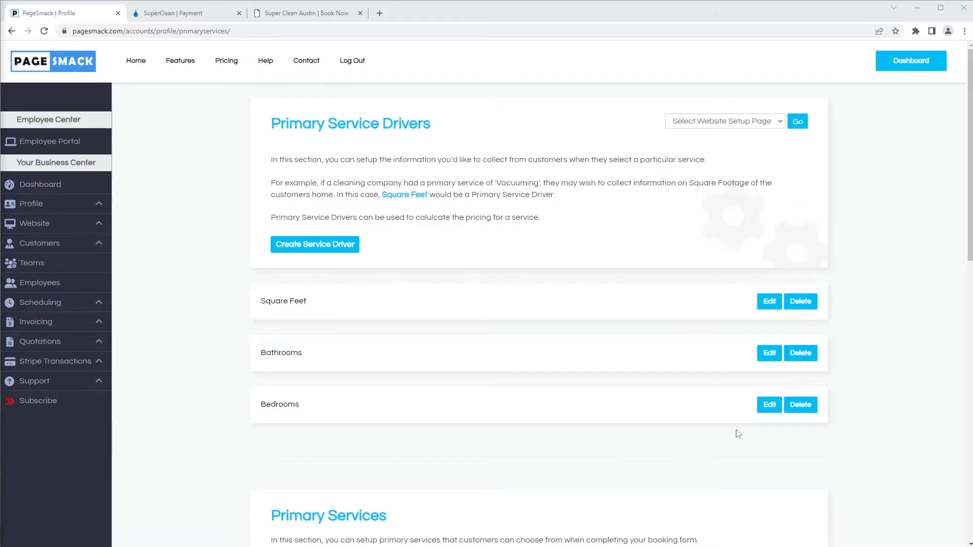
- Edit the Bedrooms driver: keep singular Bedroom, minimum 1, maximum 6, increment 1
{"action": "left_click", "coordinate": [769, 405]}
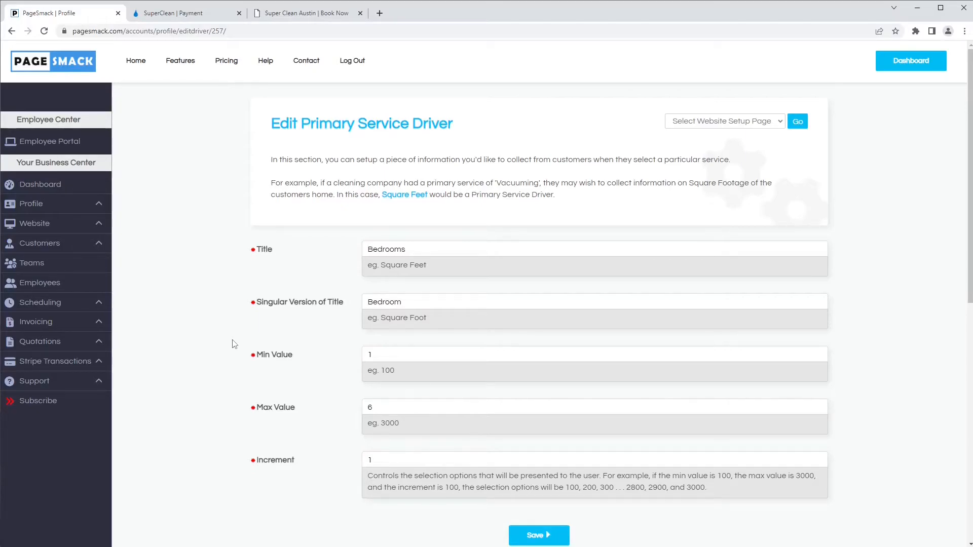
{"action": "left_click_drag", "start_coordinate": [426, 248], "coordinate": [340, 254]}
{"action": "left_click", "coordinate": [298, 293]}
{"action": "left_click", "coordinate": [395, 409]}
{"action": "left_click", "coordinate": [377, 461]}
{"action": "type", "text": "00"}
{"action": "key", "text": "BackSpace"}
{"action": "key", "text": "BackSpace"}
{"action": "scroll", "coordinate": [531, 510], "scroll_direction": "down", "scroll_amount": 1}
{"action": "scroll", "coordinate": [531, 509], "scroll_direction": "down", "scroll_amount": 1}
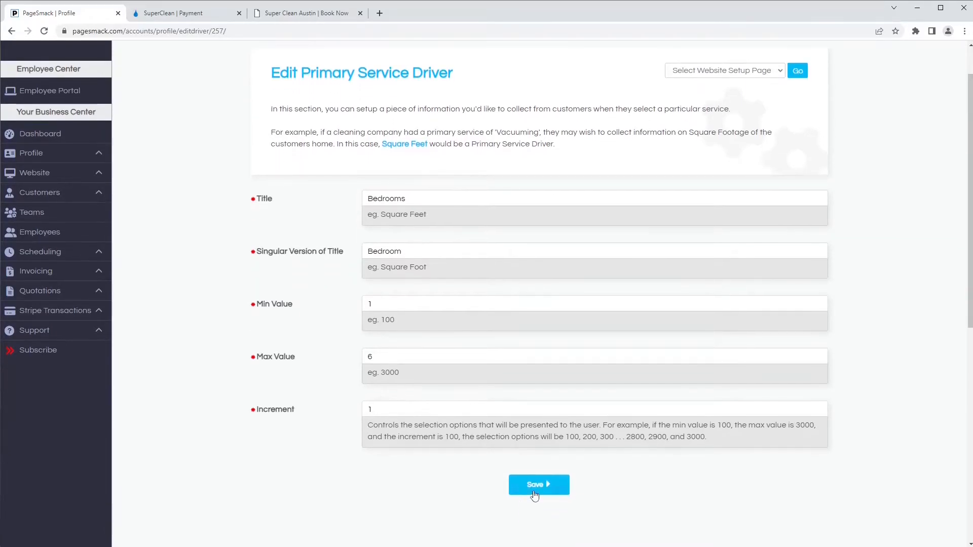
- Save the Bedrooms driver and scroll down to the Primary Services list
{"action": "left_click", "coordinate": [533, 488]}
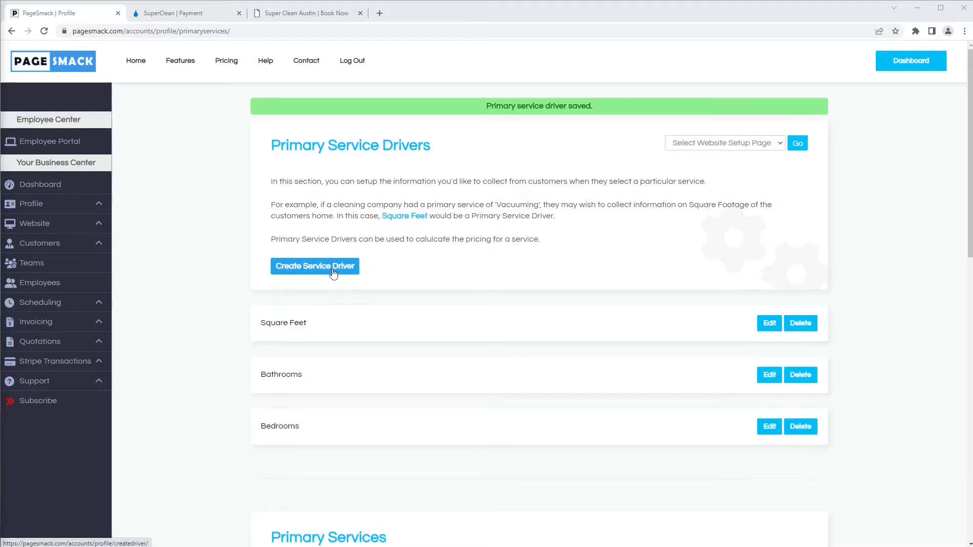
{"action": "scroll", "coordinate": [223, 326], "scroll_direction": "down", "scroll_amount": 5}
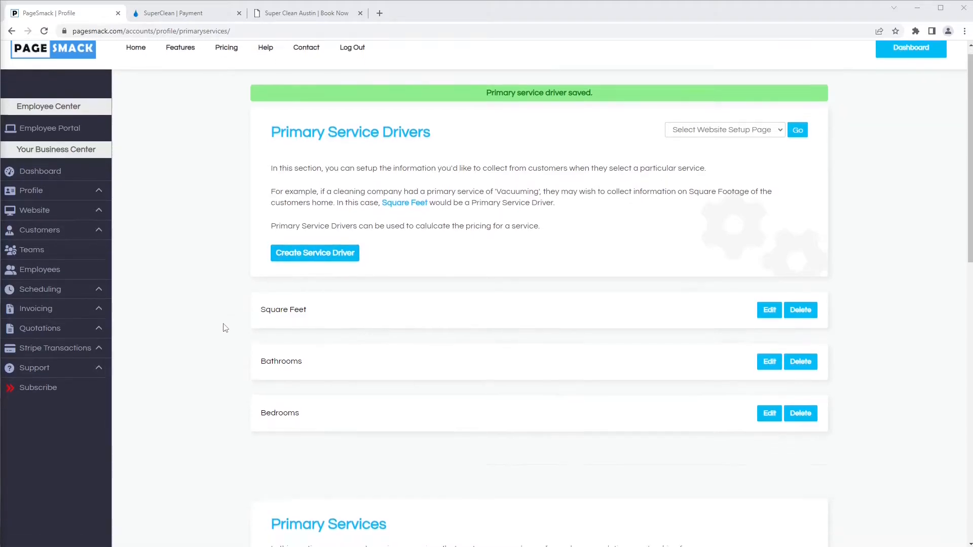
{"action": "scroll", "coordinate": [225, 327], "scroll_direction": "down", "scroll_amount": 2}
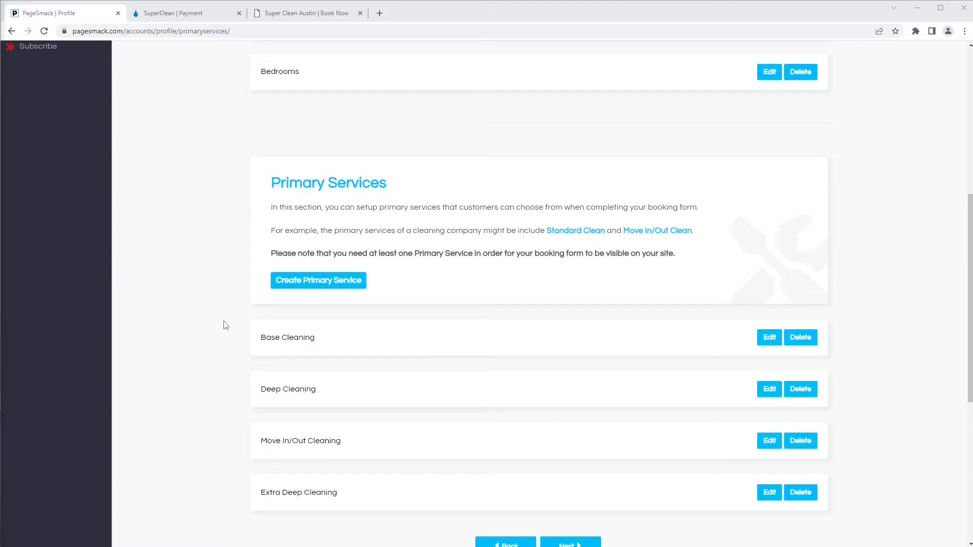
- Start a new primary service titled 'Special Cleaning'
{"action": "left_click", "coordinate": [312, 285]}
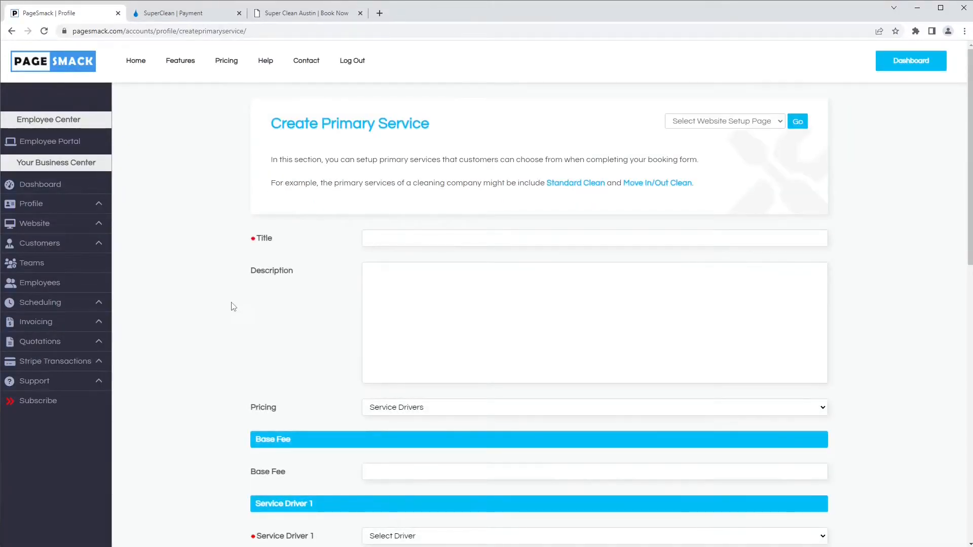
{"action": "left_click", "coordinate": [398, 240]}
{"action": "type", "text": "Special Cleaning"}
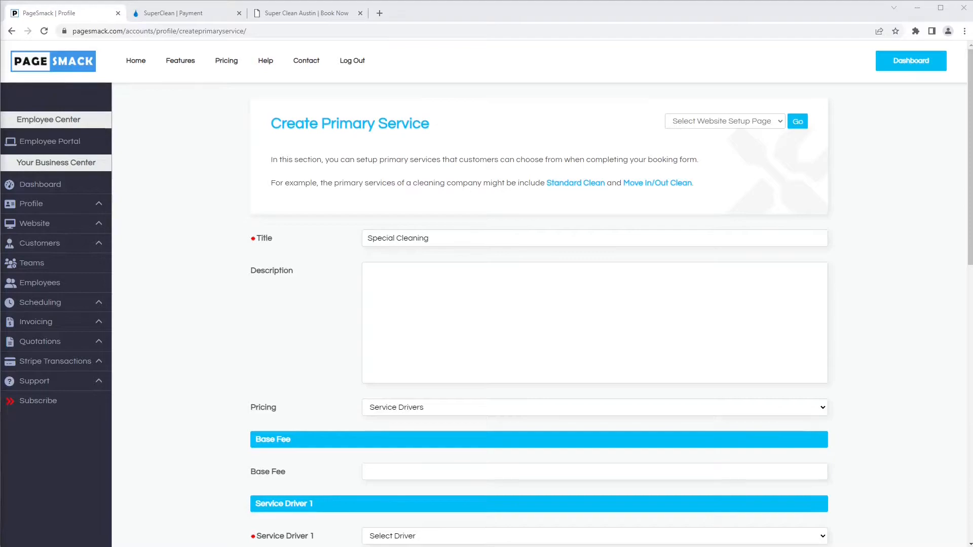
{"action": "left_click", "coordinate": [435, 331]}
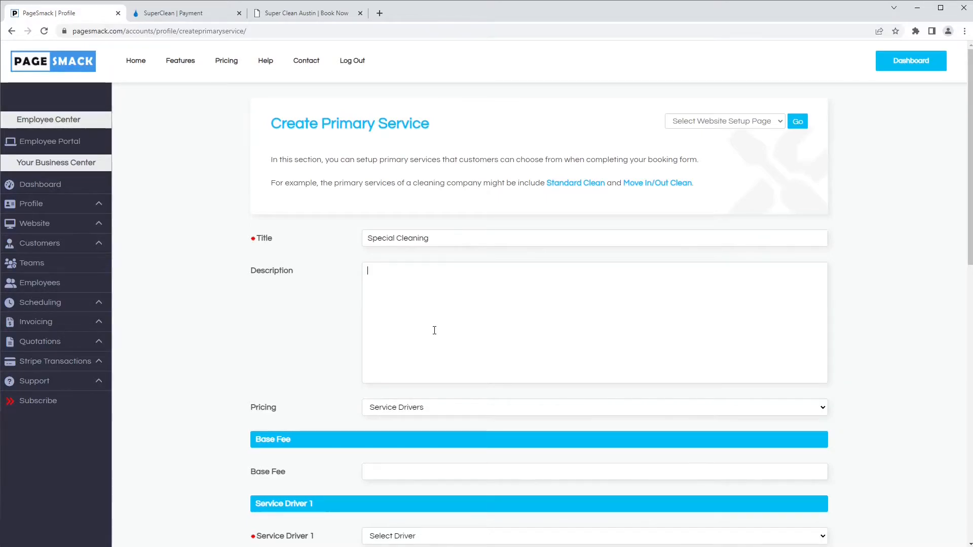
- Try flat base-fee pricing, then return the pricing method to Service Drivers
{"action": "left_click", "coordinate": [405, 408]}
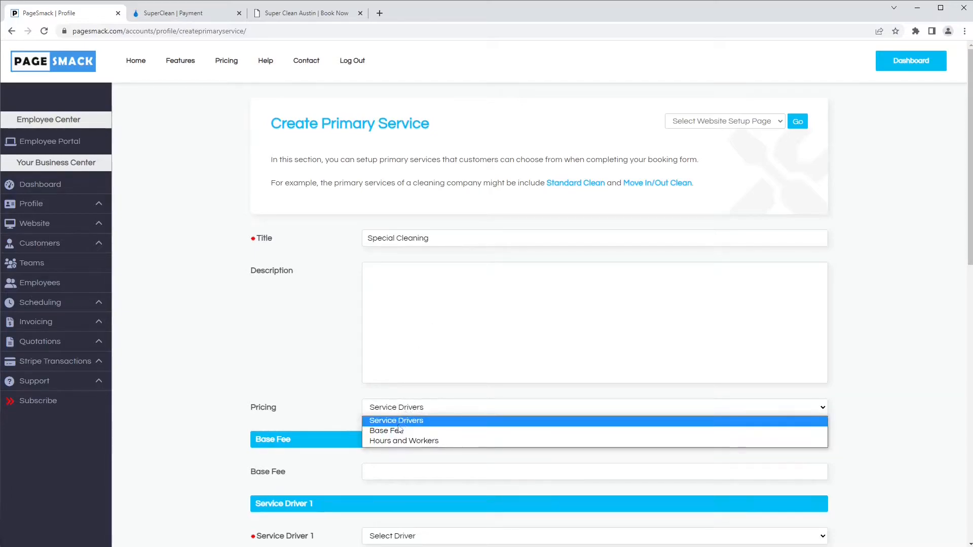
{"action": "left_click", "coordinate": [391, 430]}
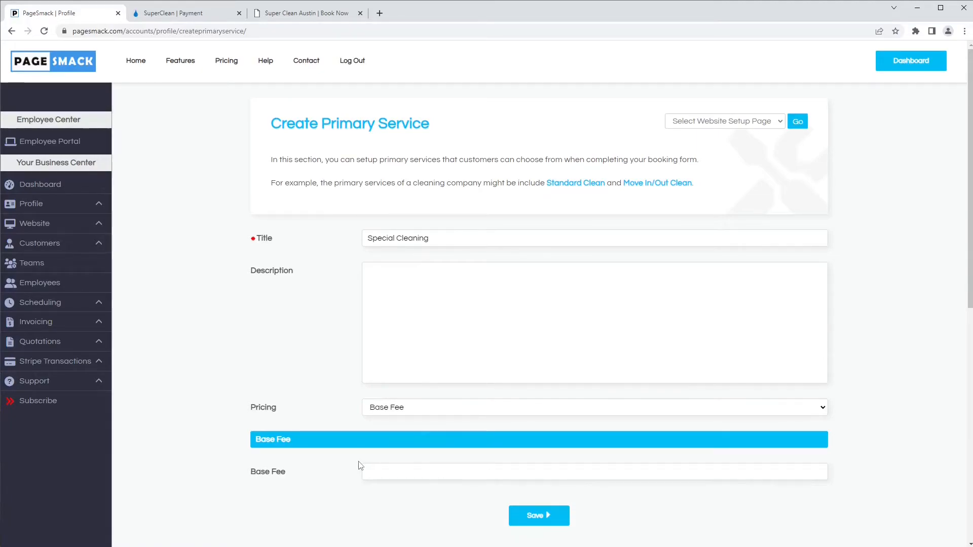
{"action": "left_click", "coordinate": [368, 470]}
{"action": "left_click", "coordinate": [255, 431]}
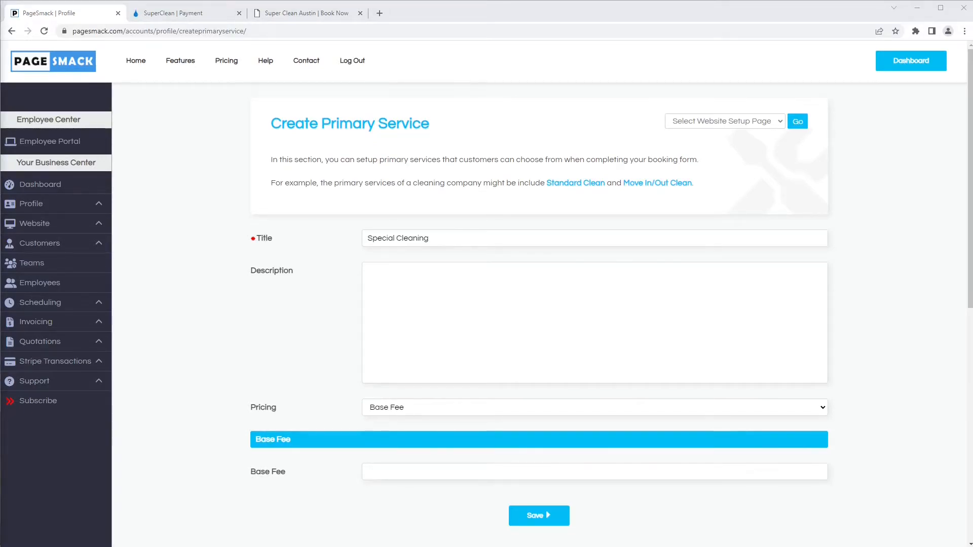
{"action": "left_click", "coordinate": [391, 412]}
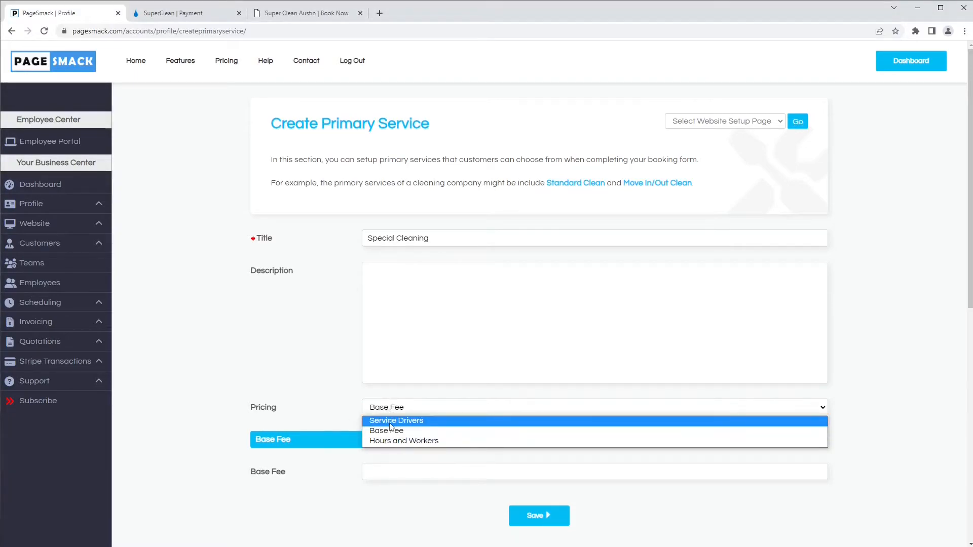
{"action": "left_click", "coordinate": [391, 421]}
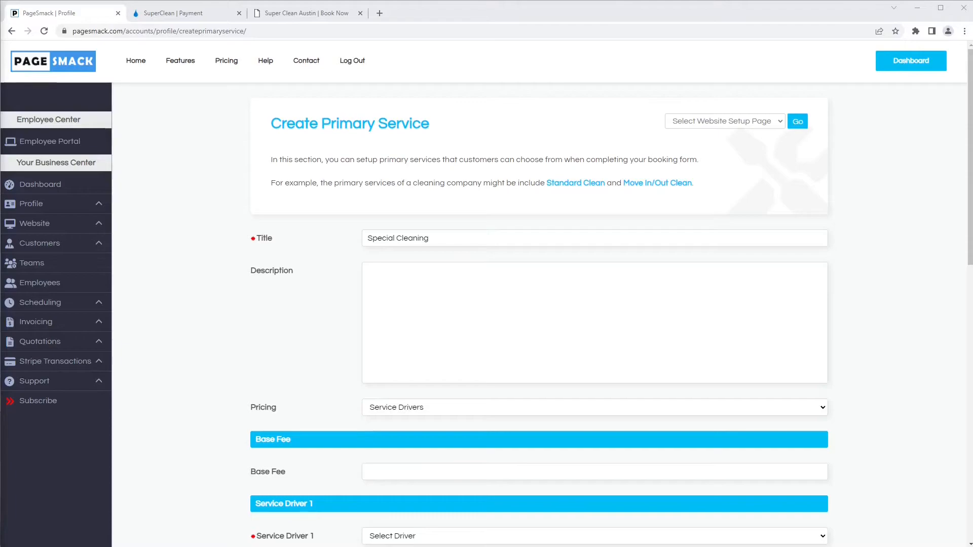
{"action": "scroll", "coordinate": [330, 364], "scroll_direction": "down", "scroll_amount": 2}
{"action": "scroll", "coordinate": [354, 351], "scroll_direction": "up", "scroll_amount": 1}
- Price Bedrooms at 75 and Bathrooms at 50, with a base fee of 25
{"action": "left_click", "coordinate": [376, 334]}
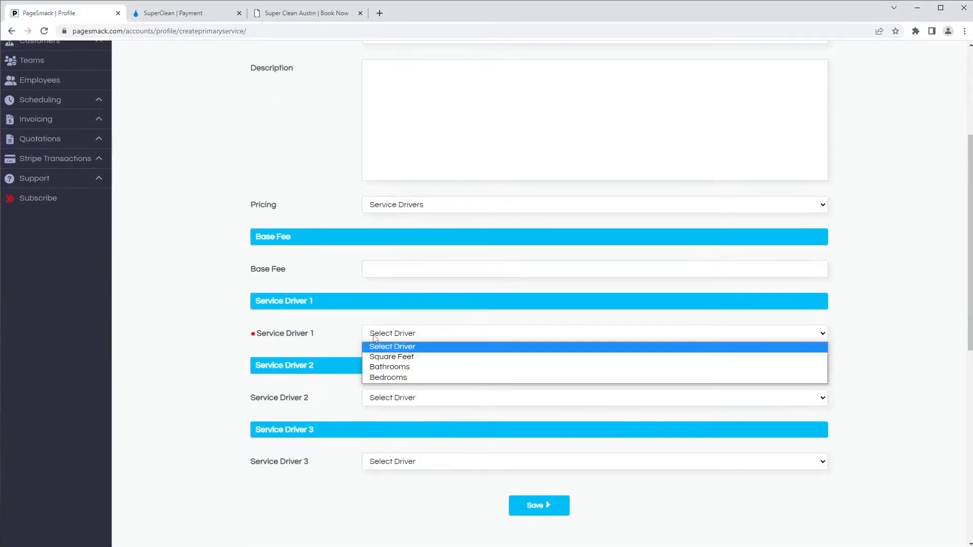
{"action": "left_click", "coordinate": [395, 378]}
{"action": "left_click", "coordinate": [409, 367]}
{"action": "type", "text": "75"}
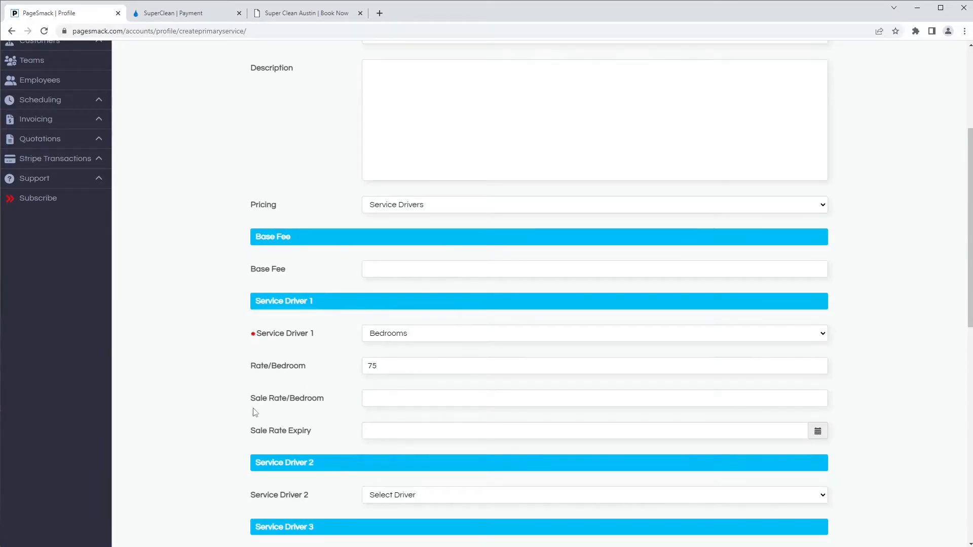
{"action": "scroll", "coordinate": [245, 410], "scroll_direction": "down", "scroll_amount": 2}
{"action": "left_click", "coordinate": [397, 400]}
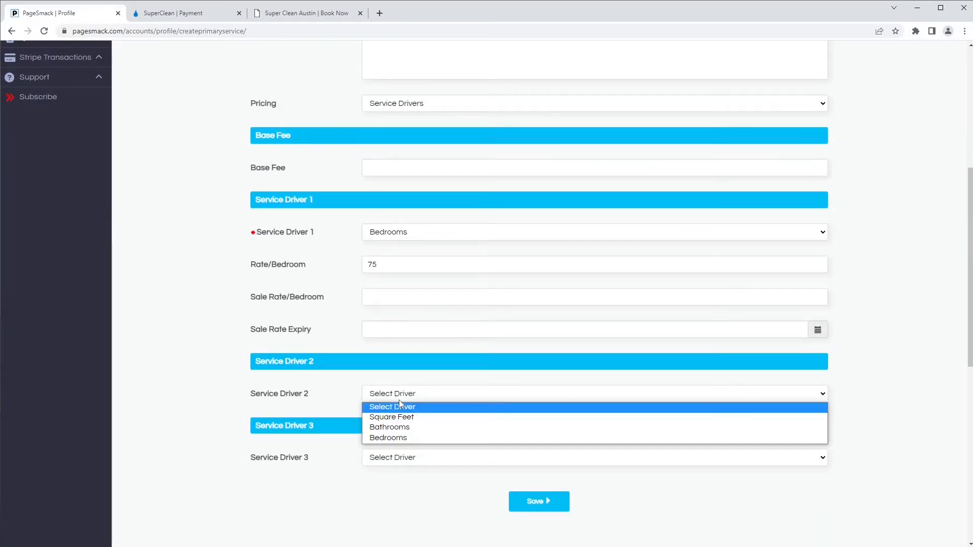
{"action": "left_click", "coordinate": [392, 427]}
{"action": "left_click", "coordinate": [391, 427]}
{"action": "type", "text": "50"}
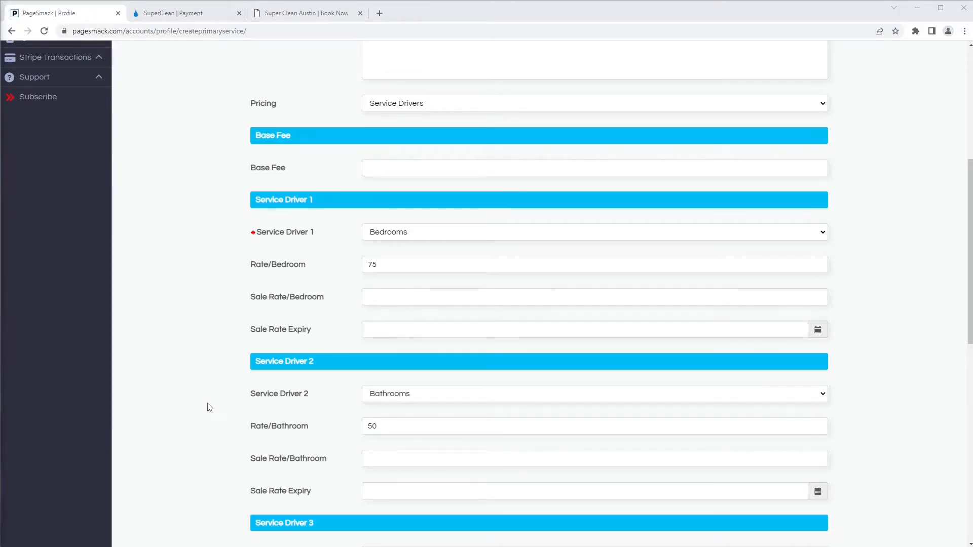
{"action": "left_click", "coordinate": [385, 173]}
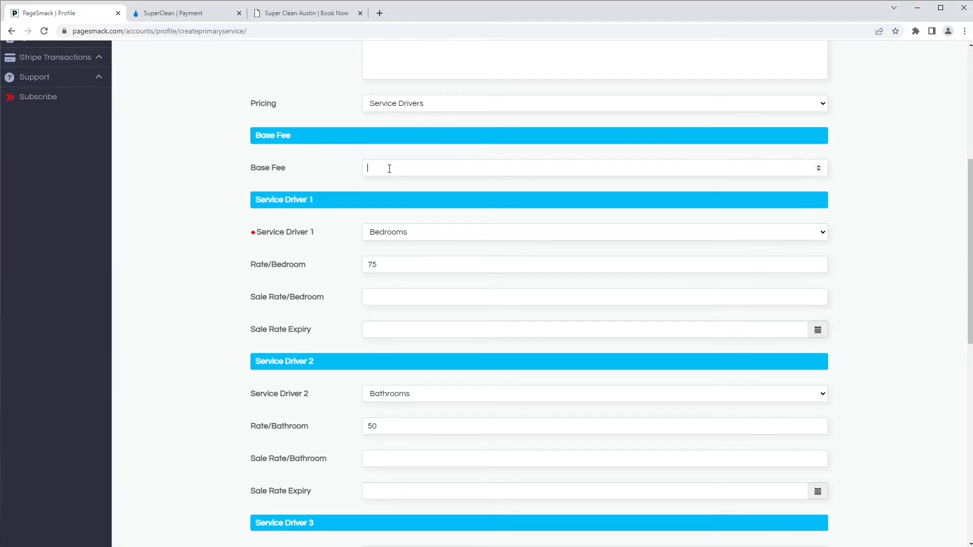
{"action": "type", "text": "25"}
{"action": "left_click", "coordinate": [385, 104]}
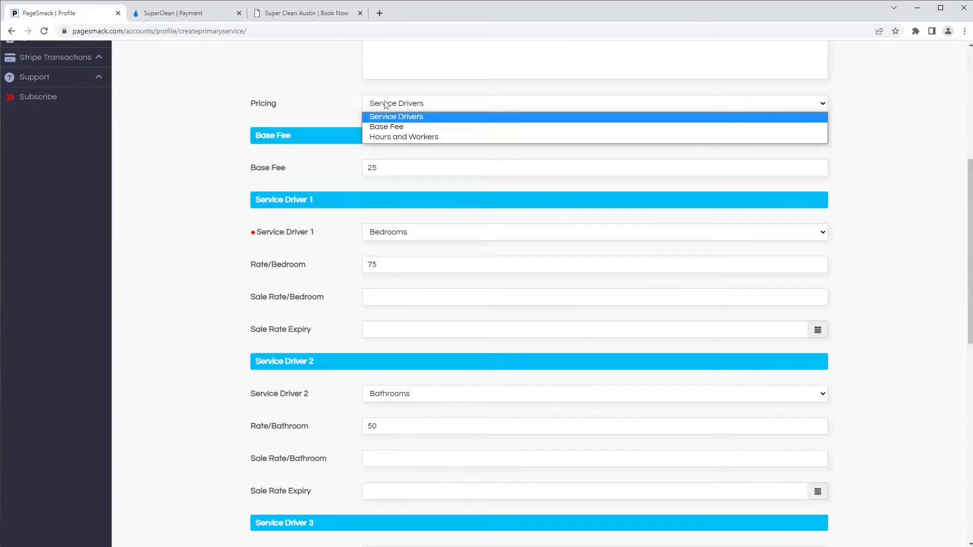
- Switch pricing to Hours and Workers at 50 per hour, 1 to 8 hours
{"action": "left_click", "coordinate": [394, 137]}
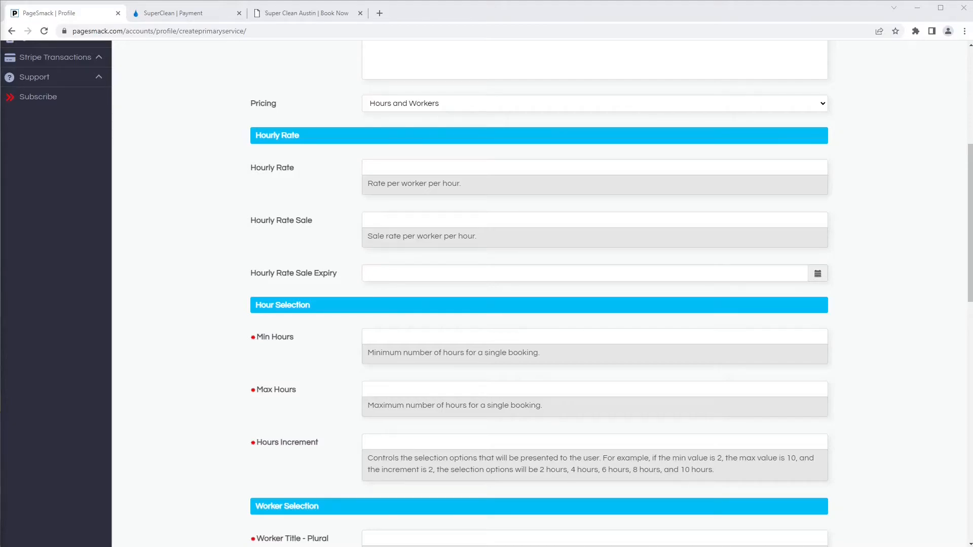
{"action": "left_click", "coordinate": [392, 166]}
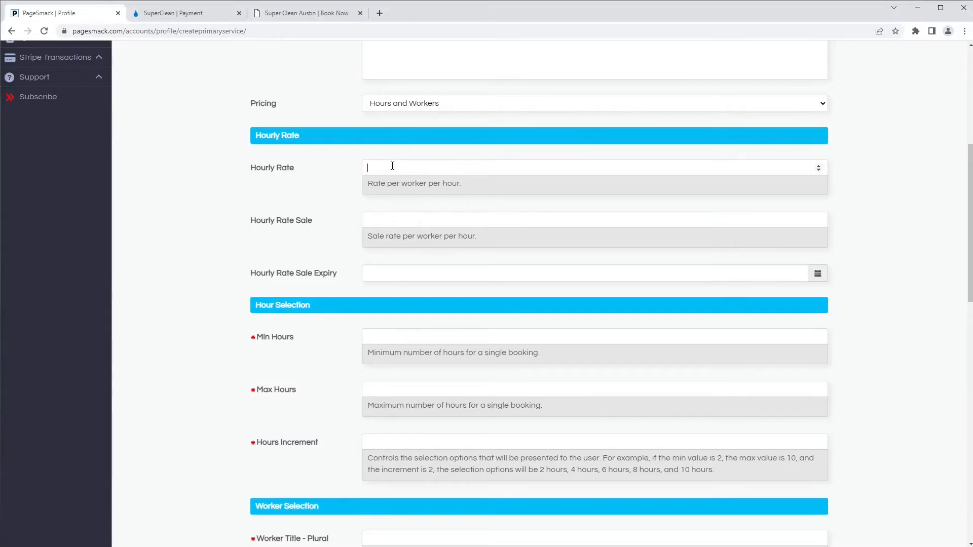
{"action": "type", "text": "50"}
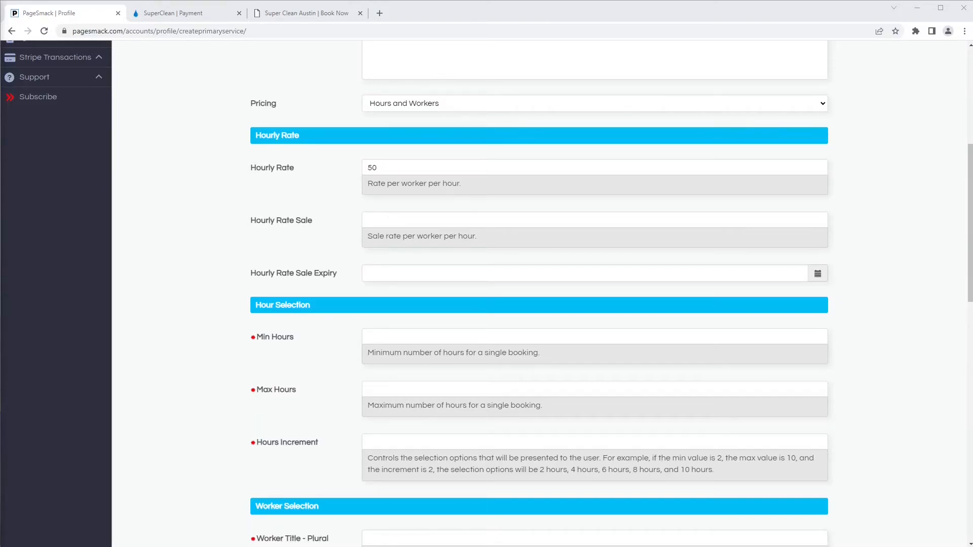
{"action": "left_click", "coordinate": [393, 339]}
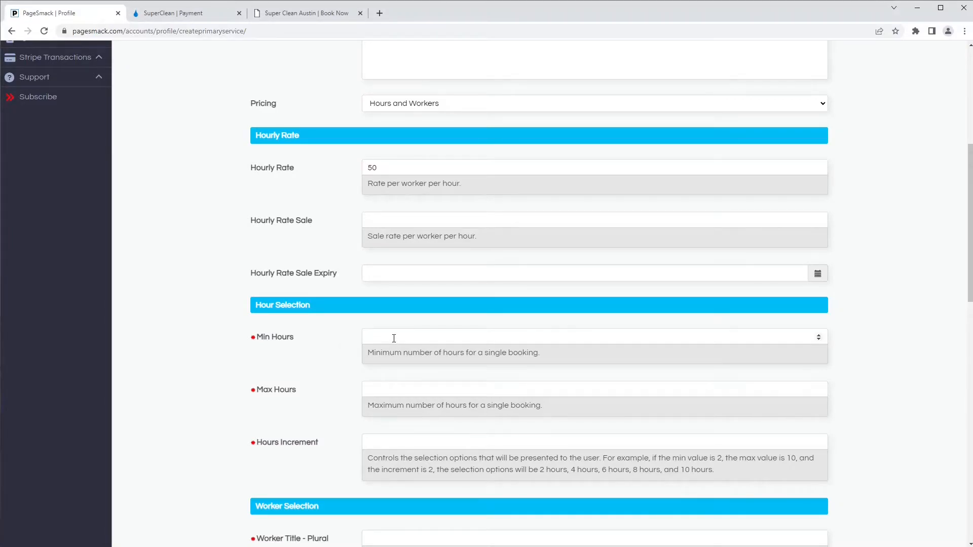
{"action": "type", "text": "1"}
{"action": "left_click", "coordinate": [399, 384]}
{"action": "type", "text": "8"}
{"action": "left_click", "coordinate": [377, 439]}
{"action": "scroll", "coordinate": [157, 466], "scroll_direction": "down", "scroll_amount": 6}
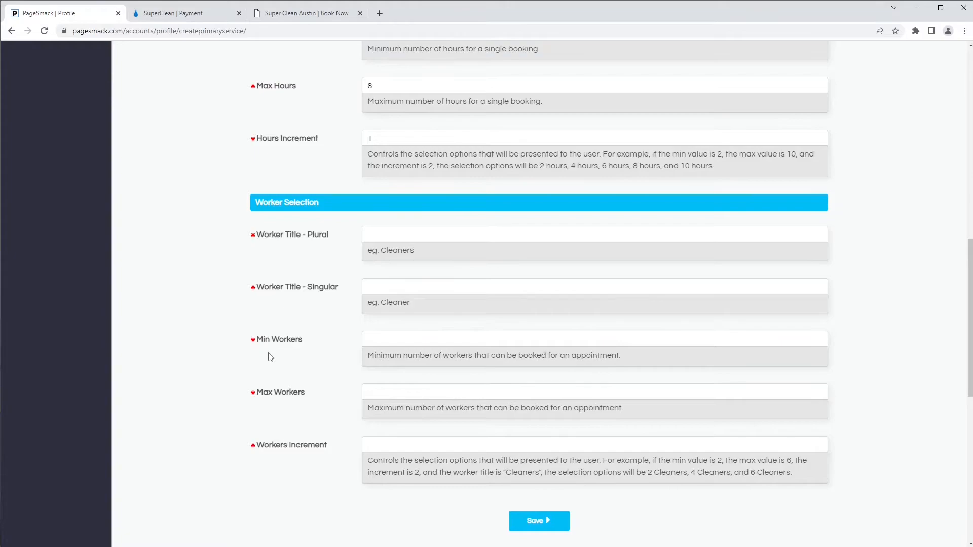
- Title workers Cleaners/Cleaner, allowing 2 to 6 workers in steps of 2
{"action": "left_click", "coordinate": [390, 232]}
{"action": "type", "text": "Cleaners"}
{"action": "type", "text": "Cleaner"}
{"action": "type", "text": "2"}
{"action": "left_click", "coordinate": [381, 394]}
{"action": "type", "text": "6"}
{"action": "left_click", "coordinate": [399, 447]}
{"action": "type", "text": "2"}
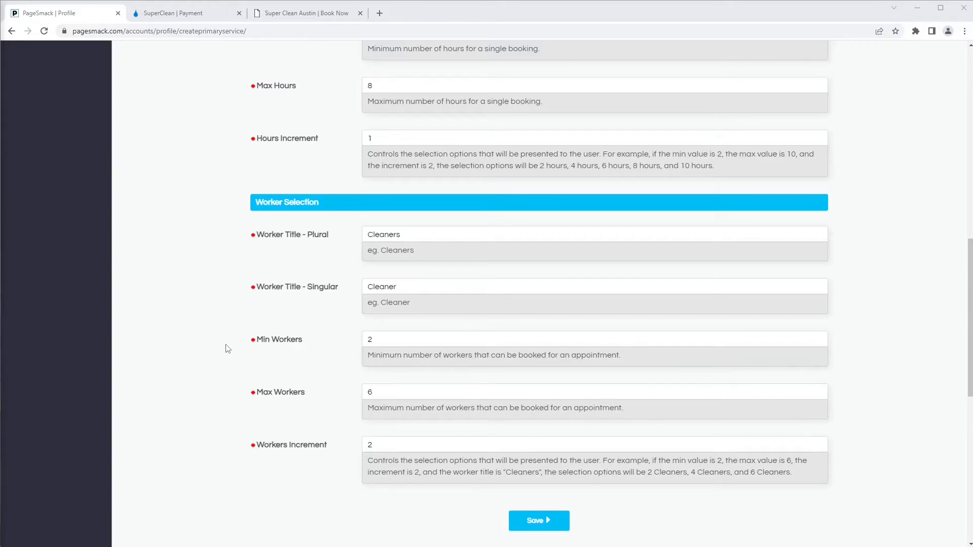
{"action": "scroll", "coordinate": [228, 349], "scroll_direction": "up", "scroll_amount": 10}
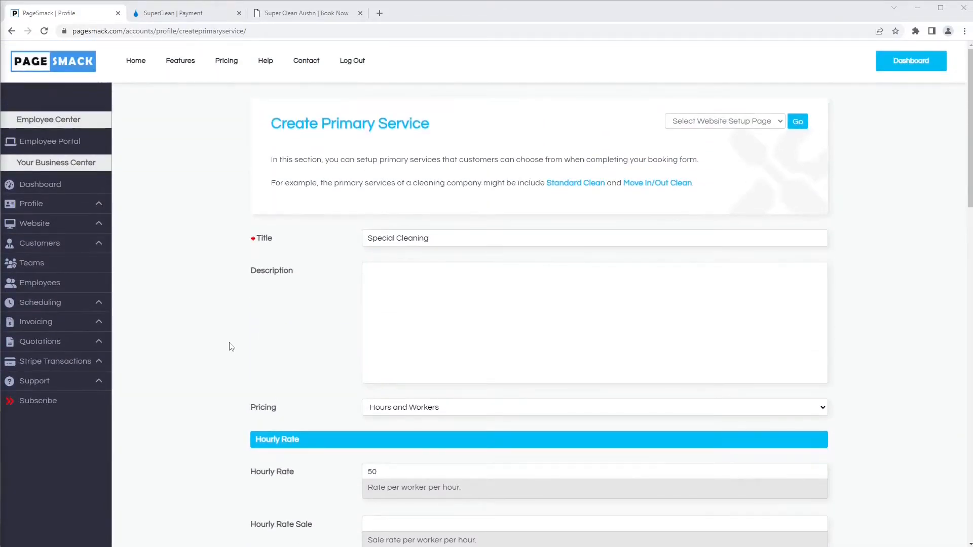
- Return pricing to Service Drivers: Bedrooms at 75, Bathrooms at 50
{"action": "left_click", "coordinate": [390, 410]}
{"action": "left_click", "coordinate": [390, 417]}
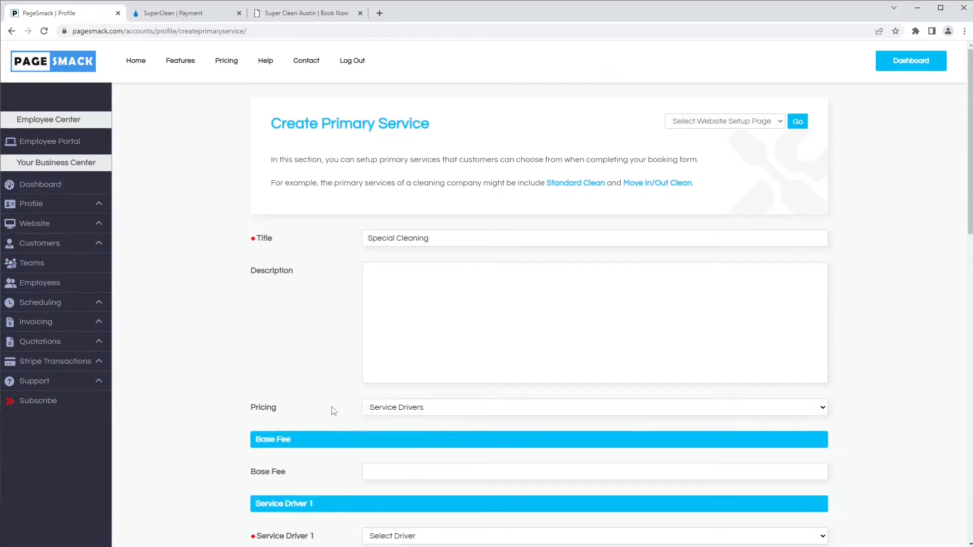
{"action": "scroll", "coordinate": [333, 411], "scroll_direction": "down", "scroll_amount": 1}
{"action": "scroll", "coordinate": [334, 409], "scroll_direction": "down", "scroll_amount": 4}
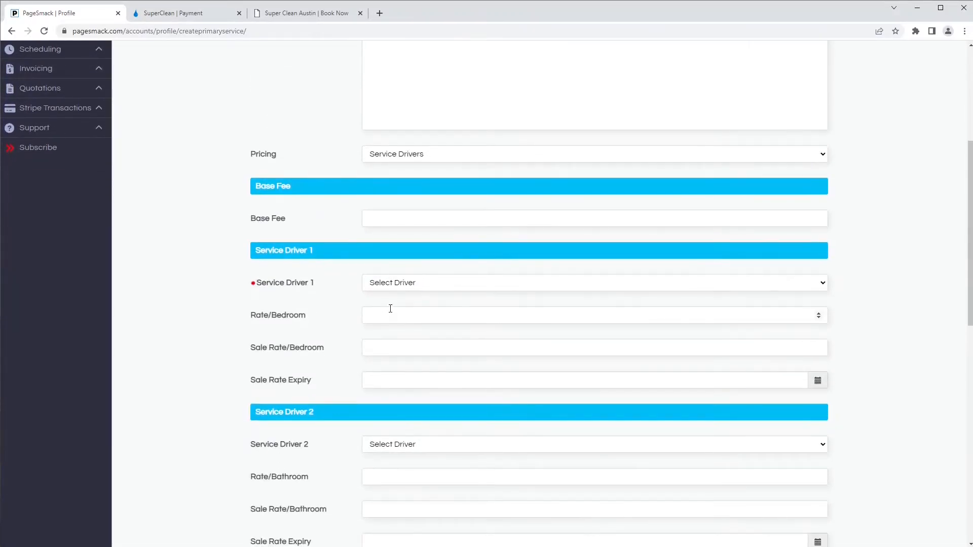
{"action": "left_click", "coordinate": [387, 285]}
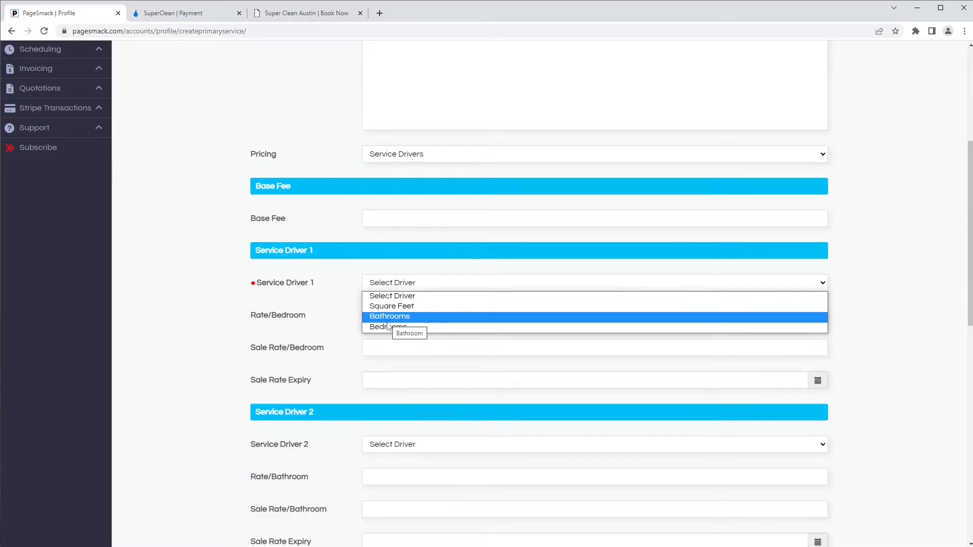
{"action": "left_click", "coordinate": [388, 327]}
{"action": "type", "text": "75"}
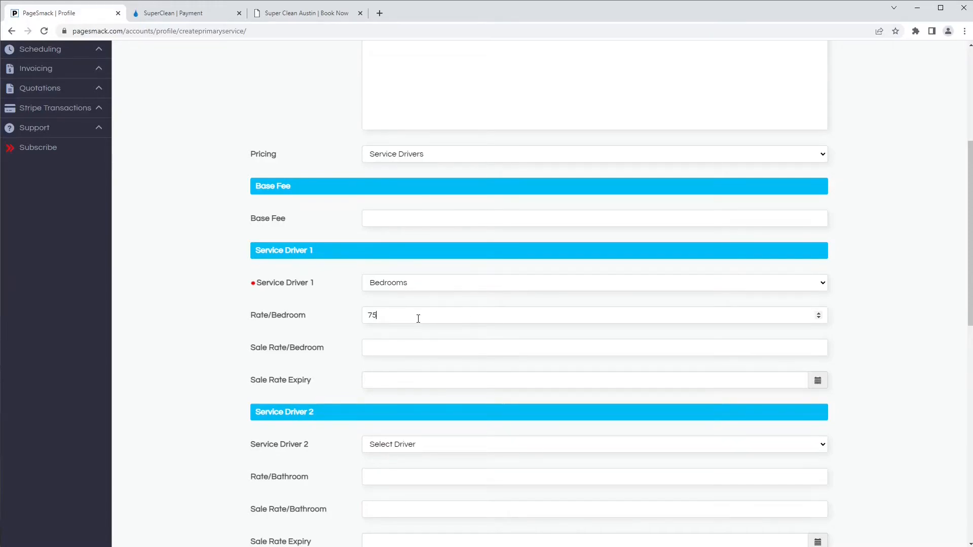
{"action": "scroll", "coordinate": [412, 329], "scroll_direction": "down", "scroll_amount": 3}
{"action": "left_click", "coordinate": [405, 292]}
{"action": "left_click", "coordinate": [398, 326]}
{"action": "left_click", "coordinate": [399, 325]}
{"action": "type", "text": "50"}
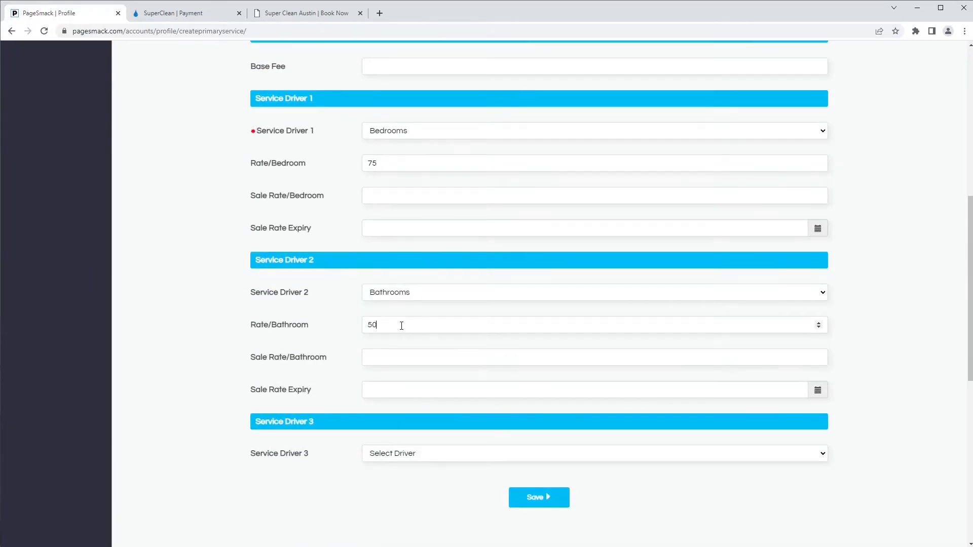
- Save the new Special Cleaning primary service
{"action": "scroll", "coordinate": [406, 328], "scroll_direction": "up", "scroll_amount": 3}
{"action": "scroll", "coordinate": [413, 330], "scroll_direction": "down", "scroll_amount": 5}
{"action": "left_click", "coordinate": [538, 395]}
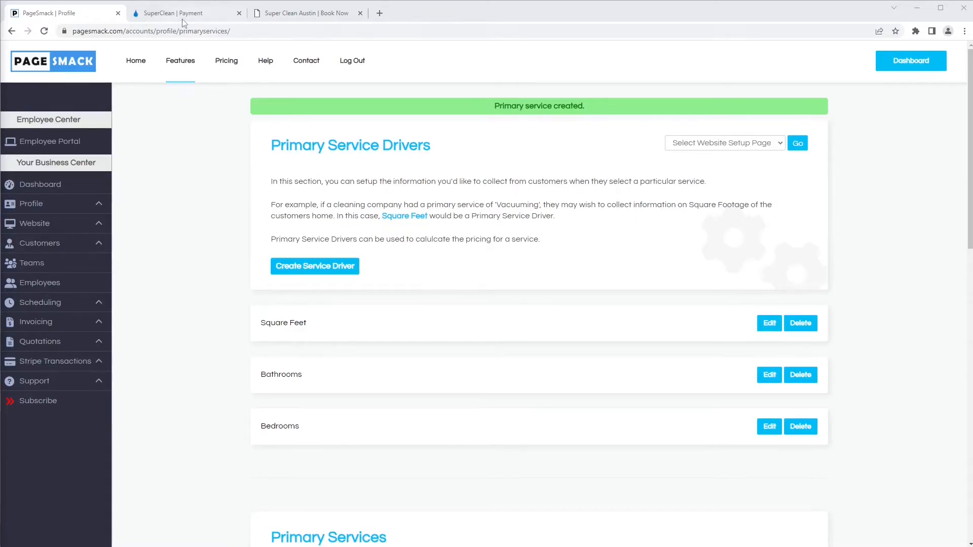
- Reload the Super Clean Austin booking page and reset the Inside Oven extra
{"action": "left_click", "coordinate": [284, 13]}
{"action": "scroll", "coordinate": [177, 145], "scroll_direction": "up", "scroll_amount": 8}
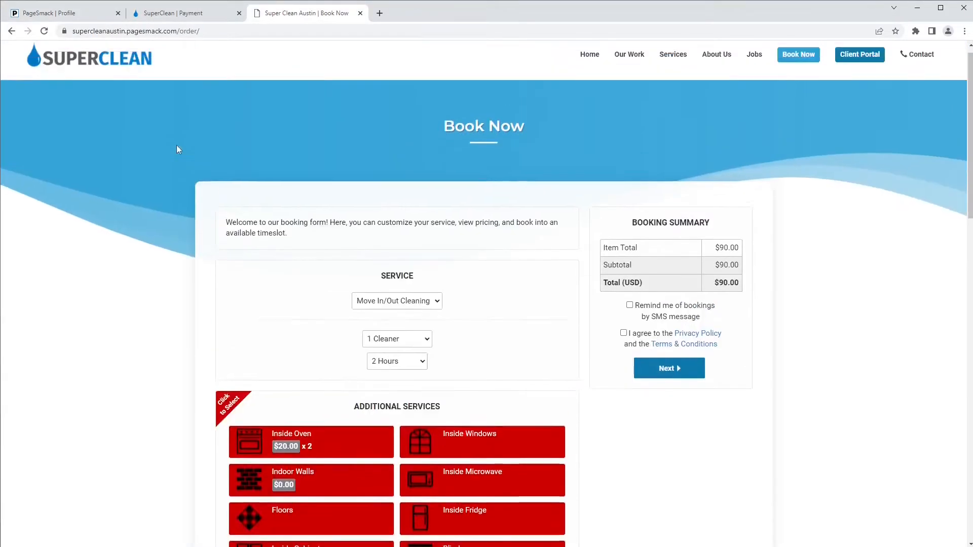
{"action": "key", "text": "F5"}
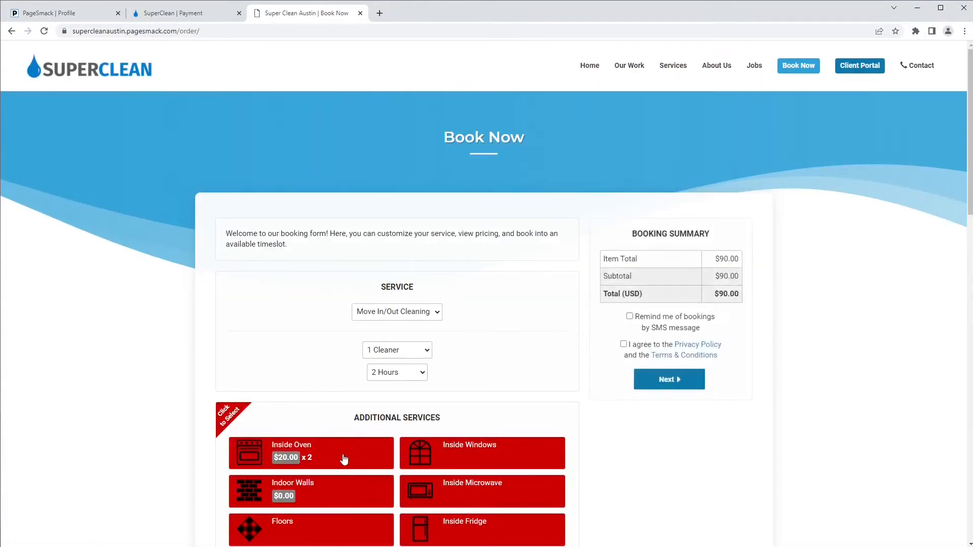
{"action": "left_click", "coordinate": [343, 457]}
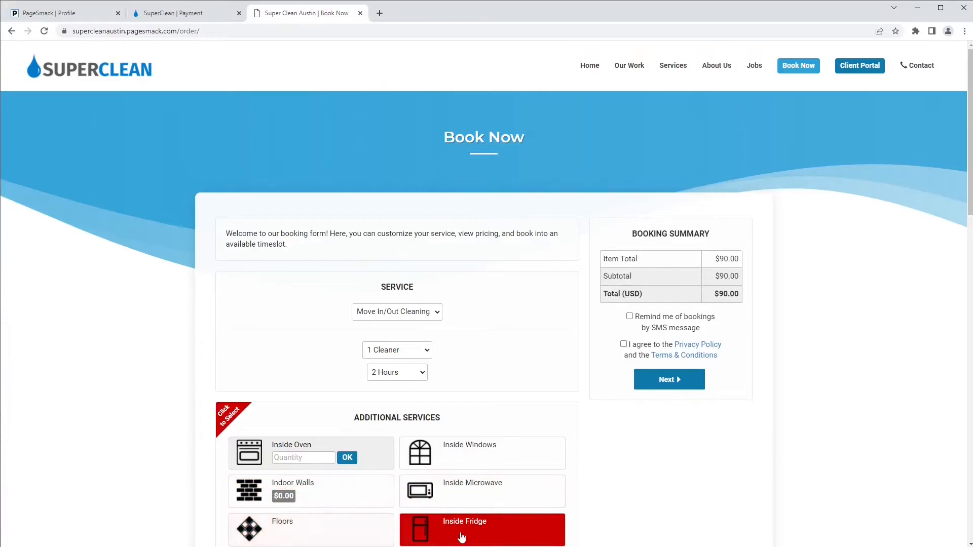
{"action": "scroll", "coordinate": [462, 537], "scroll_direction": "down", "scroll_amount": 2}
{"action": "scroll", "coordinate": [412, 400], "scroll_direction": "up", "scroll_amount": 2}
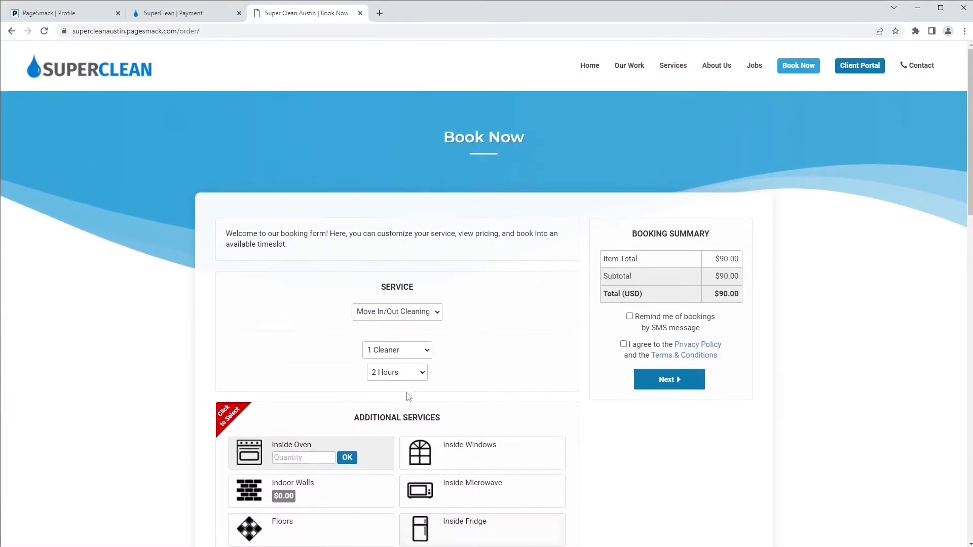
- Book Special Cleaning with various room counts, ending at 3 bedrooms, 1 bathroom for $315
{"action": "left_click", "coordinate": [398, 316]}
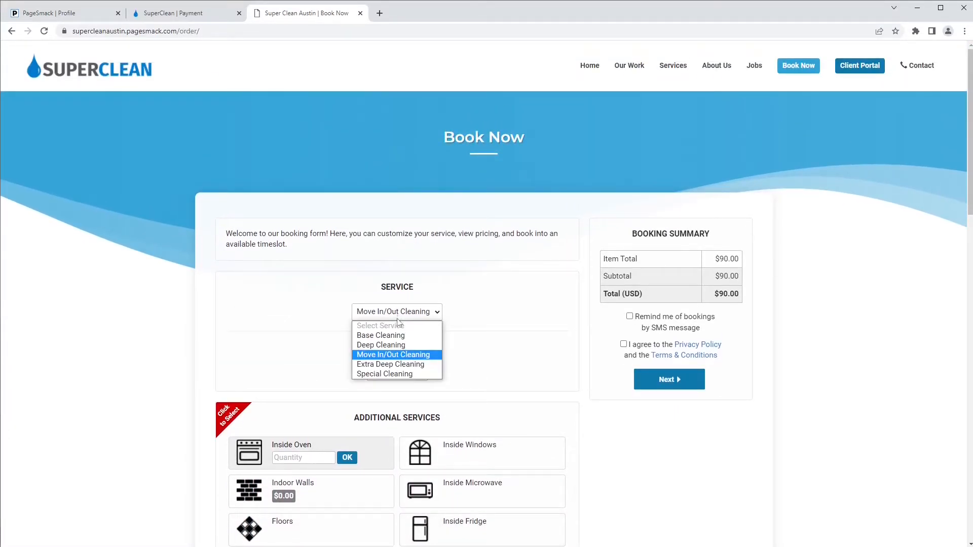
{"action": "left_click", "coordinate": [375, 375]}
{"action": "left_click", "coordinate": [405, 351]}
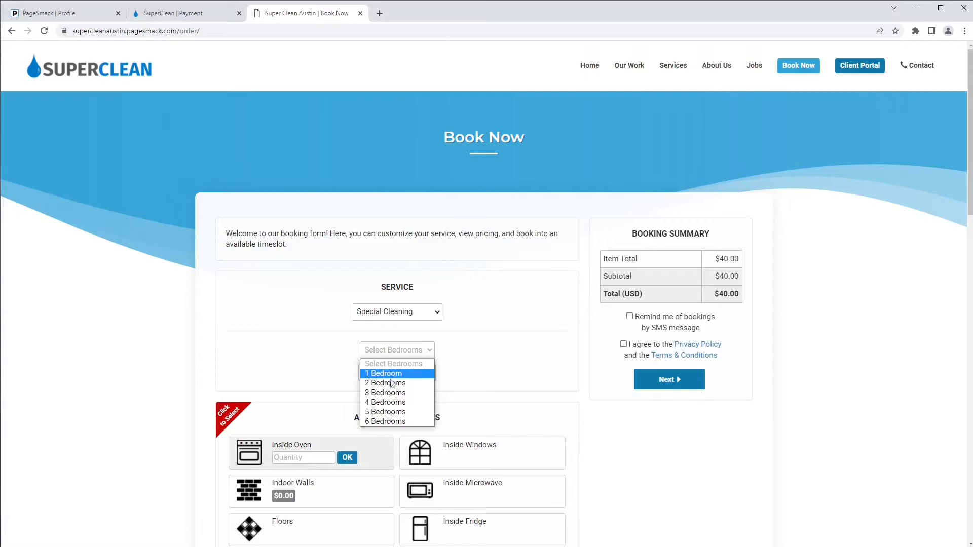
{"action": "left_click", "coordinate": [406, 383]}
{"action": "left_click", "coordinate": [406, 379]}
{"action": "left_click", "coordinate": [401, 401]}
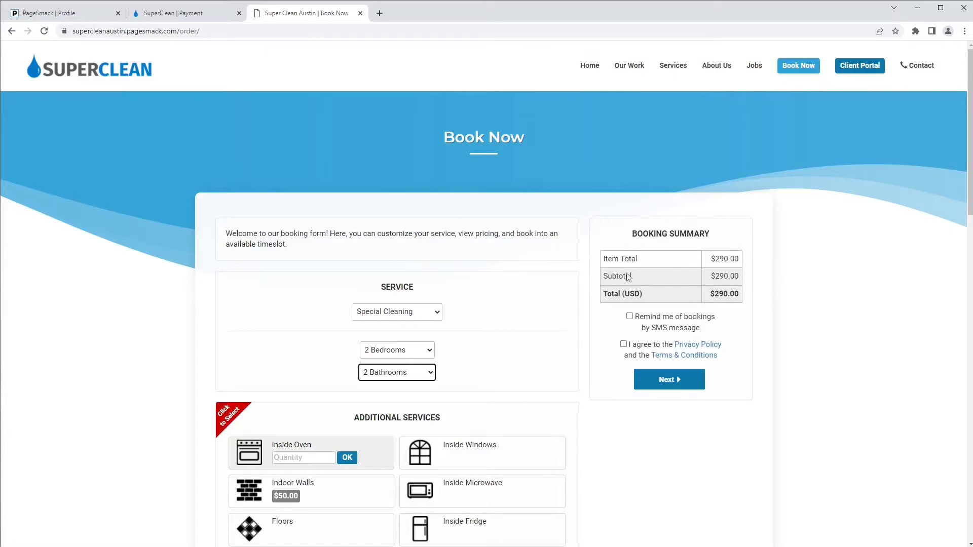
{"action": "left_click", "coordinate": [396, 375]}
{"action": "left_click", "coordinate": [382, 399]}
{"action": "left_click", "coordinate": [393, 355]}
{"action": "left_click", "coordinate": [381, 397]}
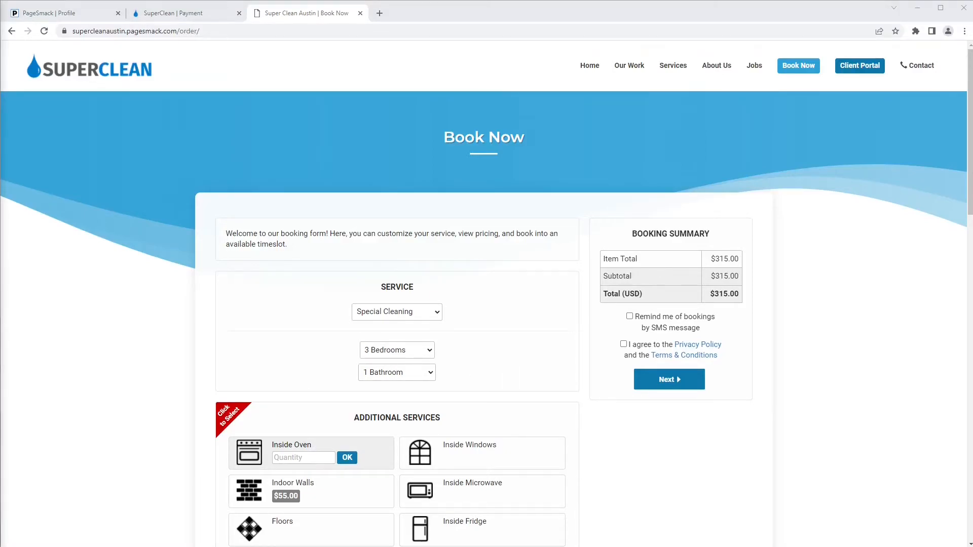
{"action": "left_click", "coordinate": [62, 14]}
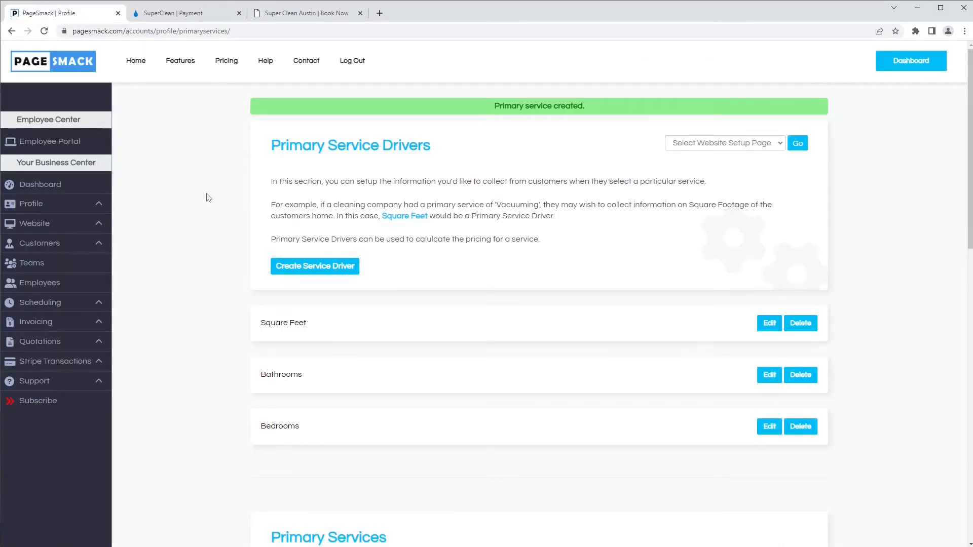
- Move on to Extra Services and open the Inside Oven extra for editing
{"action": "scroll", "coordinate": [207, 195], "scroll_direction": "down", "scroll_amount": 10}
{"action": "left_click", "coordinate": [570, 396]}
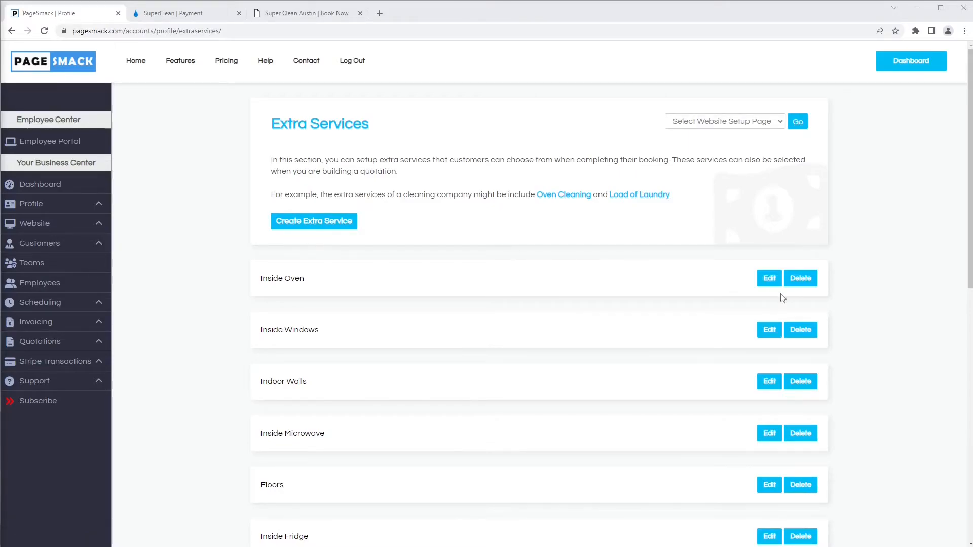
{"action": "left_click", "coordinate": [769, 280]}
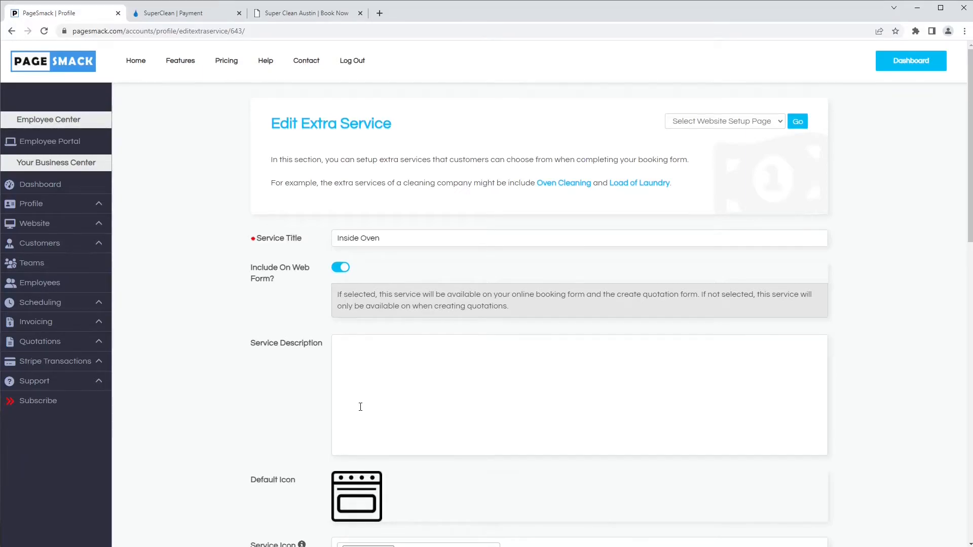
- Set Inside Oven's cost basis to User Supplied Quantity
{"action": "scroll", "coordinate": [360, 408], "scroll_direction": "down", "scroll_amount": 3}
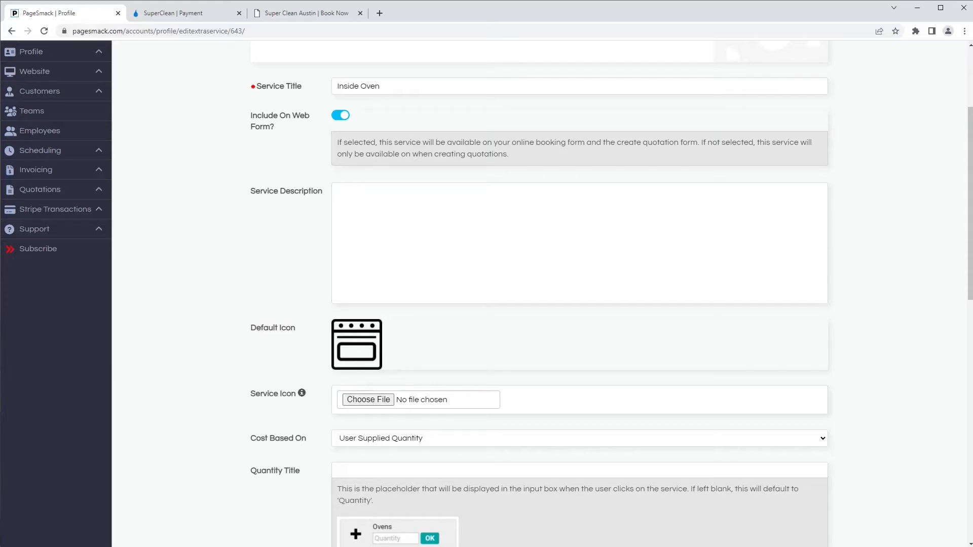
{"action": "left_click", "coordinate": [373, 439]}
{"action": "left_click", "coordinate": [363, 452]}
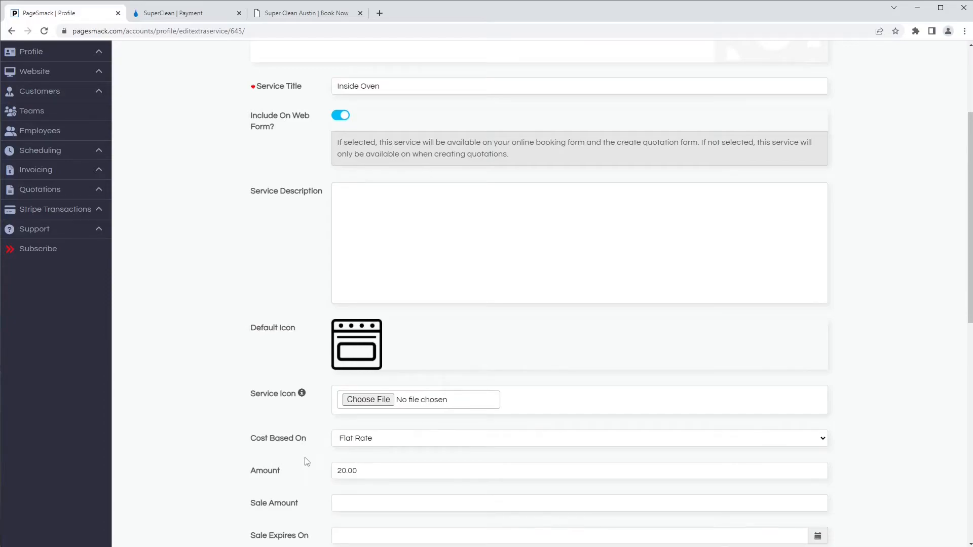
{"action": "scroll", "coordinate": [306, 461], "scroll_direction": "down", "scroll_amount": 1}
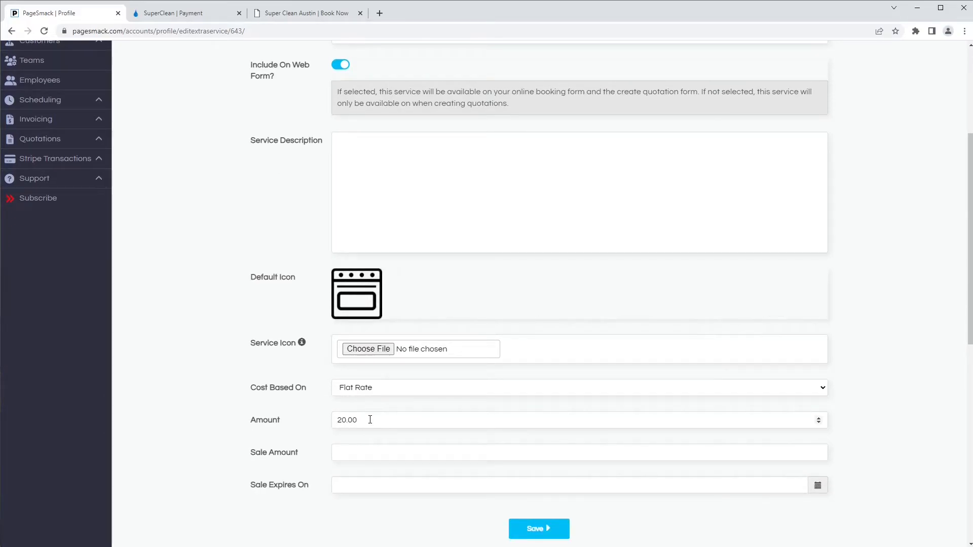
{"action": "left_click", "coordinate": [357, 390]}
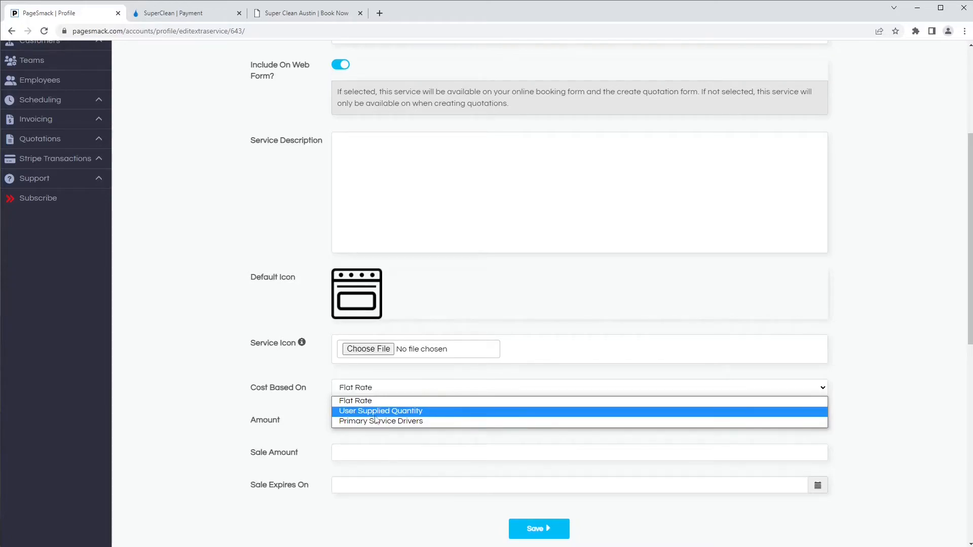
{"action": "left_click", "coordinate": [425, 411]}
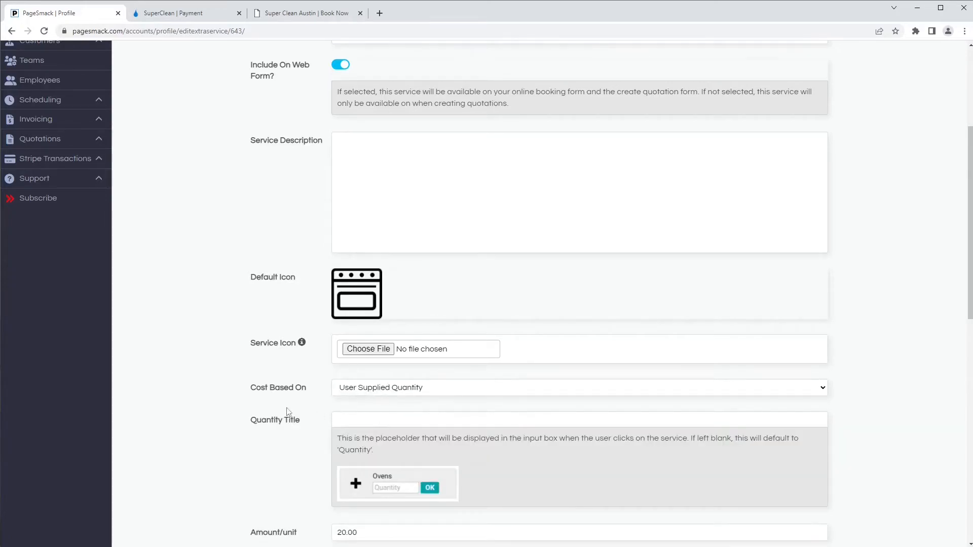
{"action": "scroll", "coordinate": [275, 409], "scroll_direction": "down", "scroll_amount": 2}
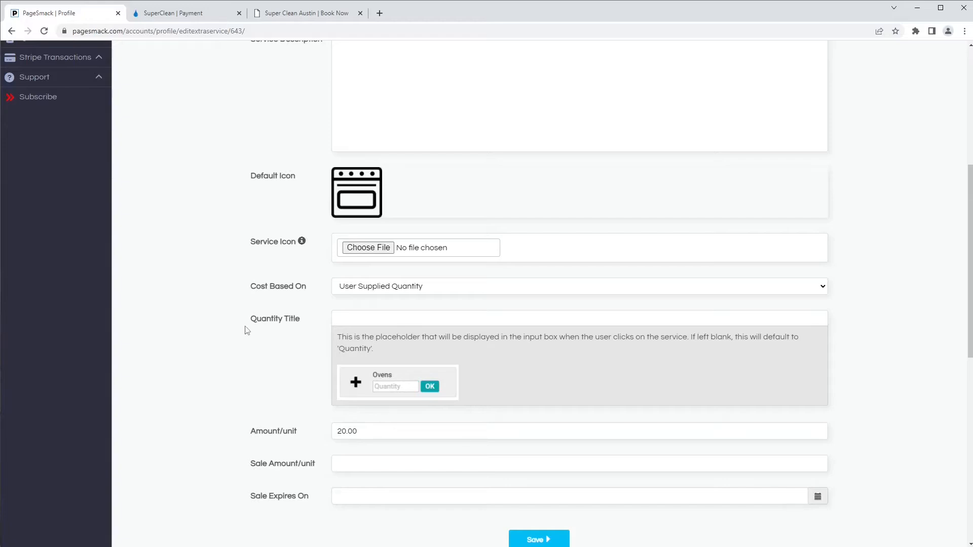
- Title the quantity '# of Ovens', keep 20.00 per unit, and save
{"action": "left_click", "coordinate": [358, 316]}
{"action": "type", "text": "Number of Ove"}
{"action": "key", "text": "ctrl+a"}
{"action": "type", "text": "Ovens"}
{"action": "key", "text": "Home"}
{"action": "type", "text": "# of"}
{"action": "left_click_drag", "start_coordinate": [359, 431], "coordinate": [311, 439]}
{"action": "left_click", "coordinate": [359, 431]}
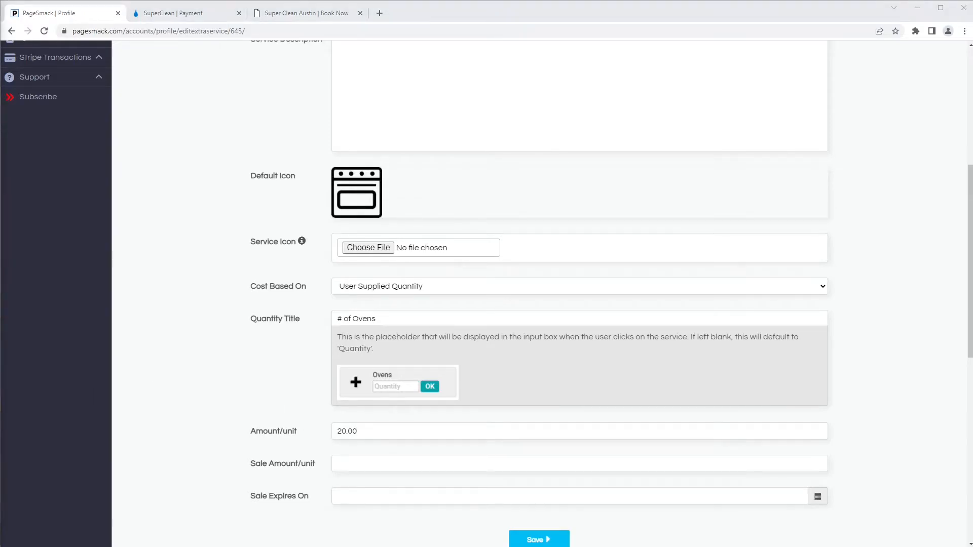
{"action": "left_click", "coordinate": [172, 461]}
{"action": "scroll", "coordinate": [456, 491], "scroll_direction": "down", "scroll_amount": 2}
{"action": "left_click", "coordinate": [537, 462]}
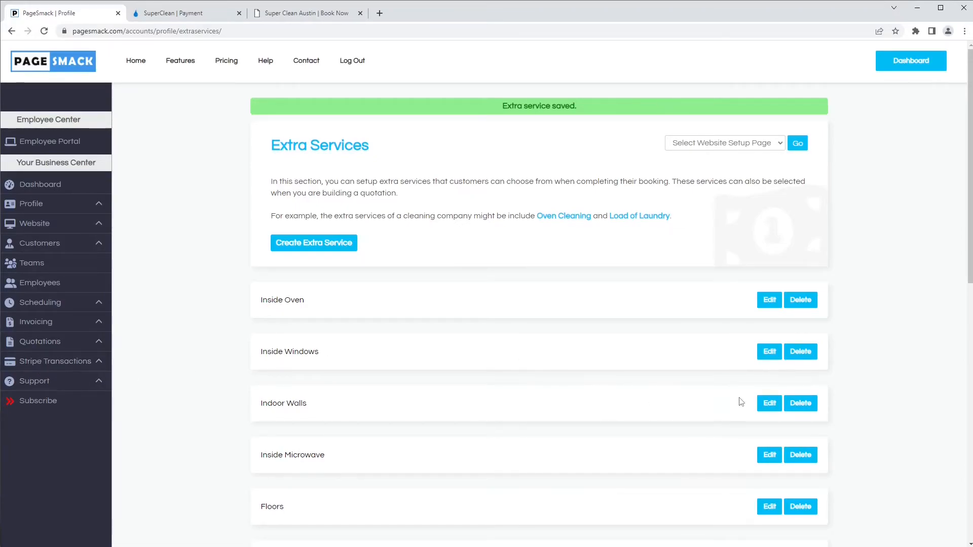
- Save Indoor Walls with Primary Service Drivers pricing: 15.00 per bedroom, 10.00 per bathroom
{"action": "left_click", "coordinate": [770, 404]}
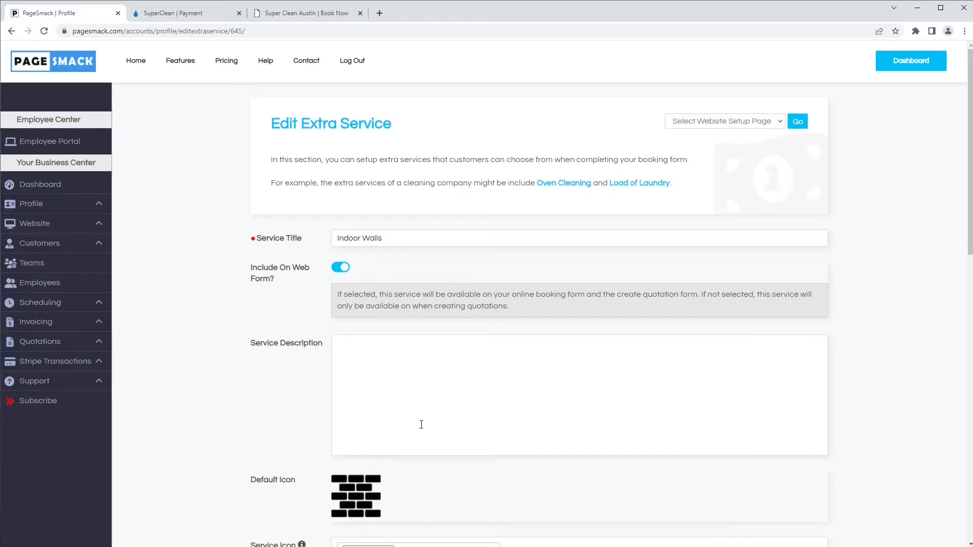
{"action": "scroll", "coordinate": [398, 406], "scroll_direction": "down", "scroll_amount": 4}
{"action": "scroll", "coordinate": [396, 405], "scroll_direction": "down", "scroll_amount": 2}
{"action": "left_click_drag", "start_coordinate": [250, 293], "coordinate": [307, 288]}
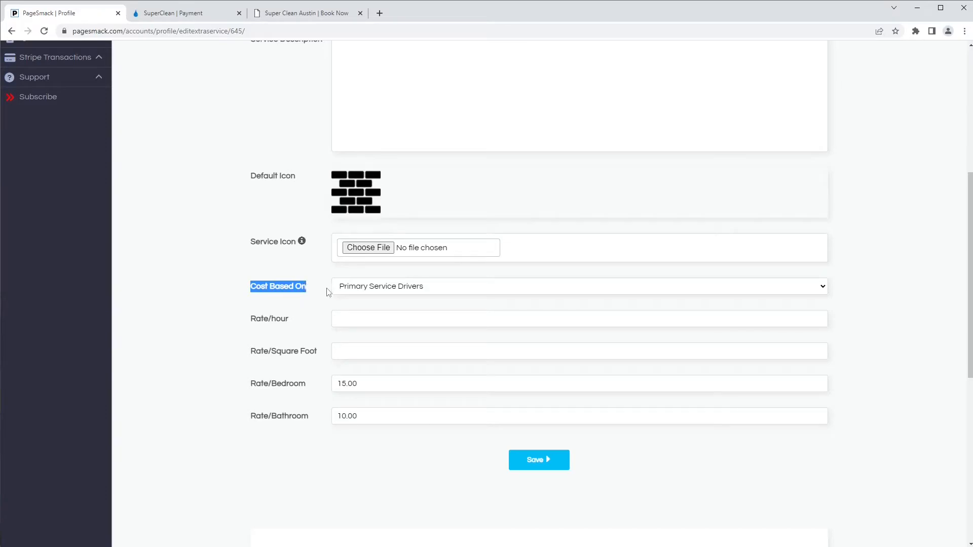
{"action": "left_click", "coordinate": [343, 287]}
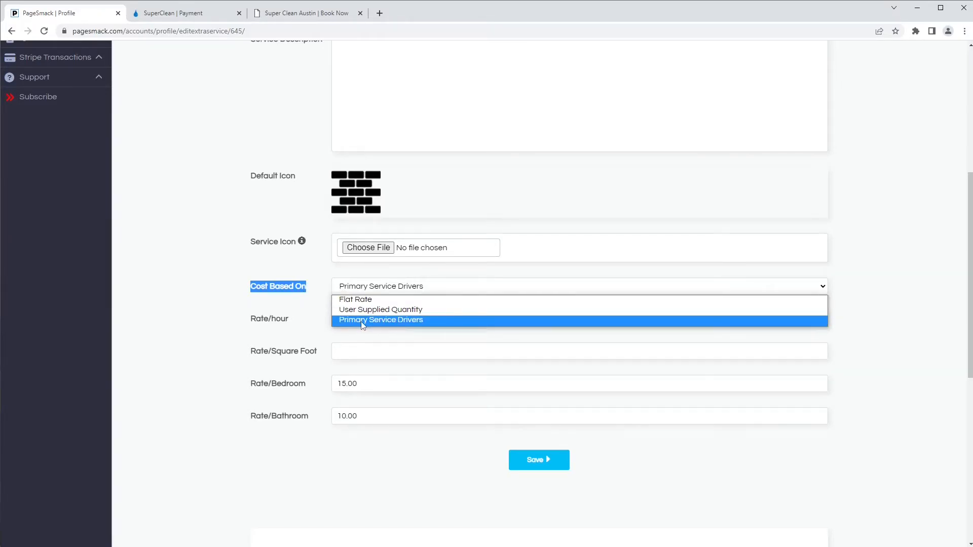
{"action": "left_click", "coordinate": [361, 321]}
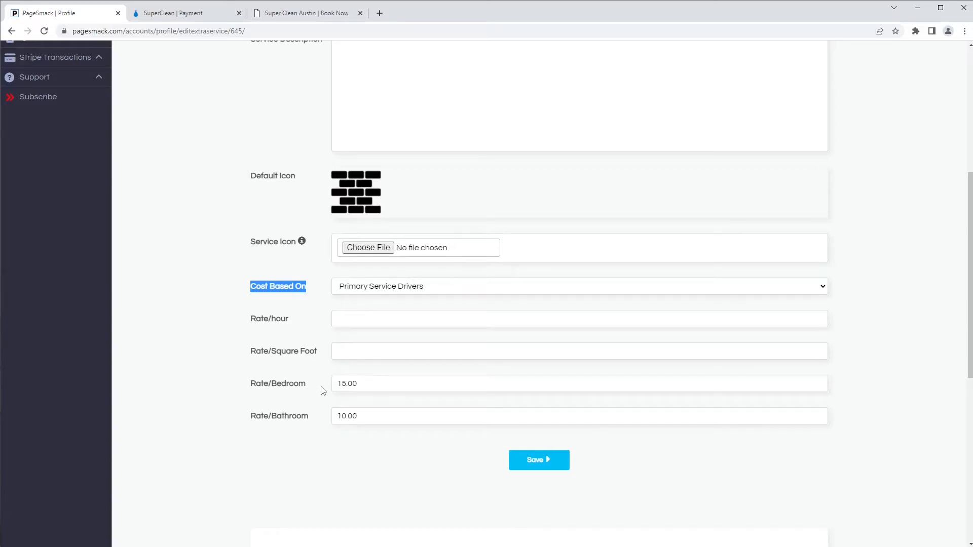
{"action": "left_click_drag", "start_coordinate": [305, 384], "coordinate": [275, 396]}
{"action": "left_click", "coordinate": [288, 397]}
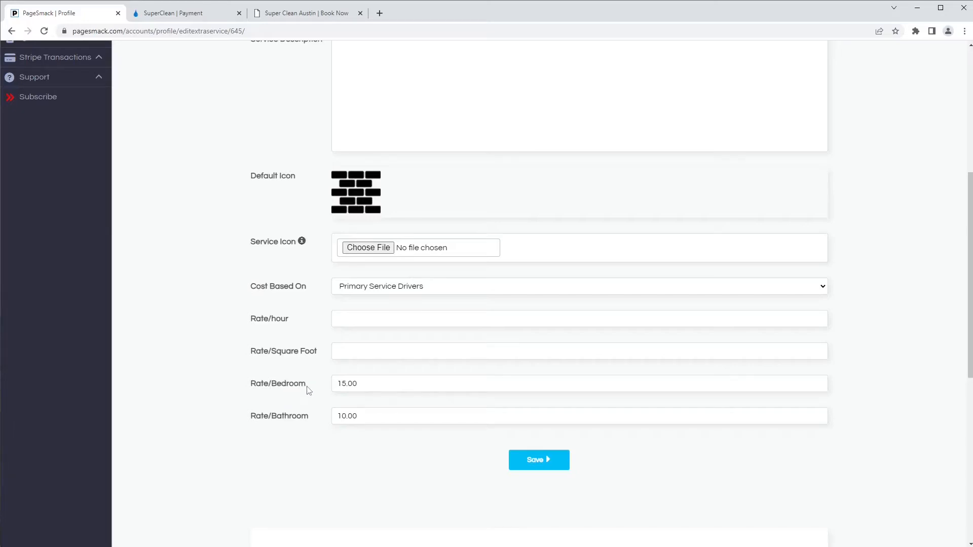
{"action": "left_click_drag", "start_coordinate": [372, 383], "coordinate": [330, 386]}
{"action": "left_click", "coordinate": [366, 420]}
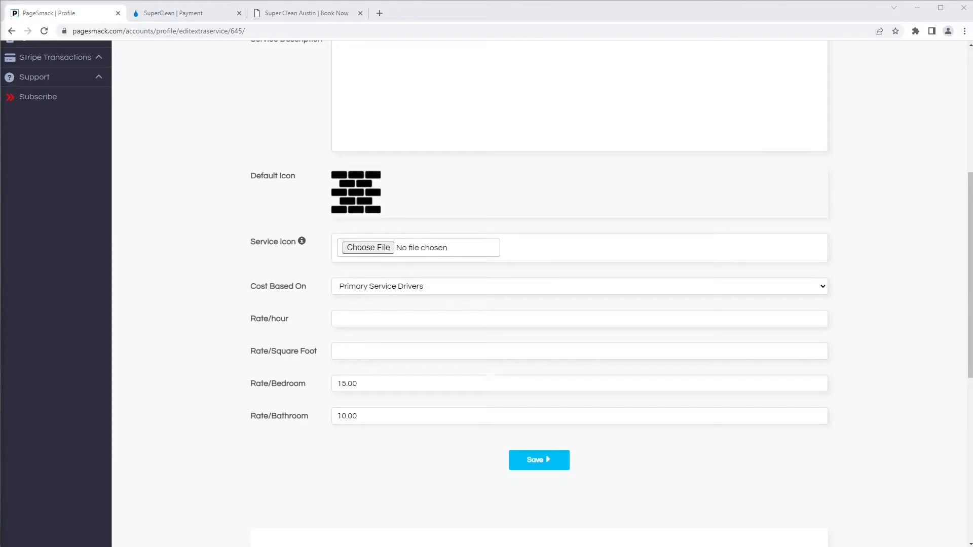
{"action": "left_click", "coordinate": [514, 466]}
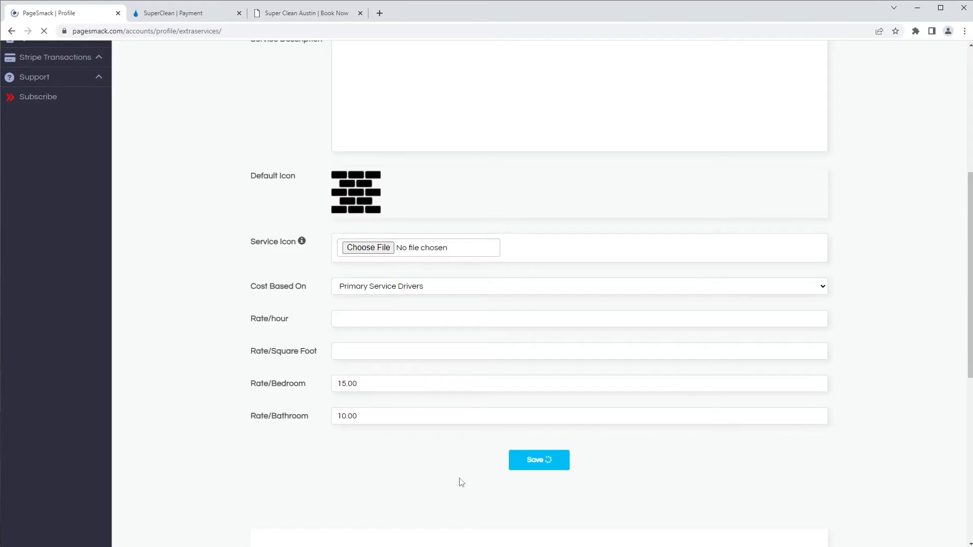
- Reload the booking form and enter 3 ovens for the Inside Oven extra
{"action": "left_click", "coordinate": [188, 15]}
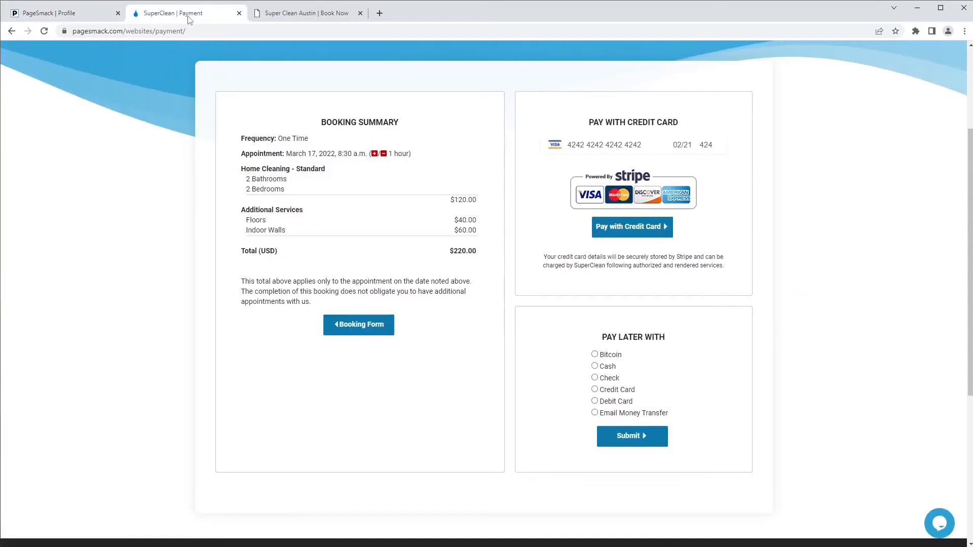
{"action": "left_click", "coordinate": [277, 15]}
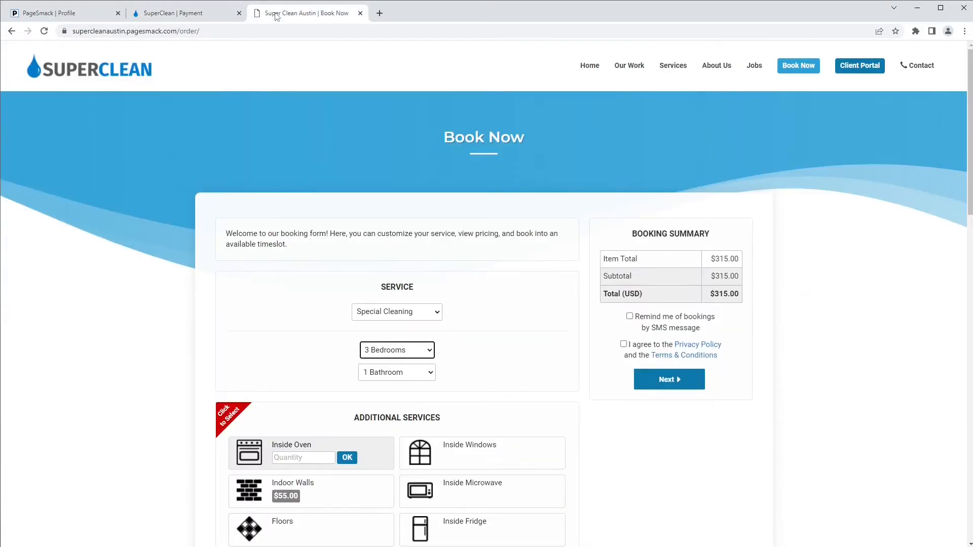
{"action": "left_click", "coordinate": [44, 31]}
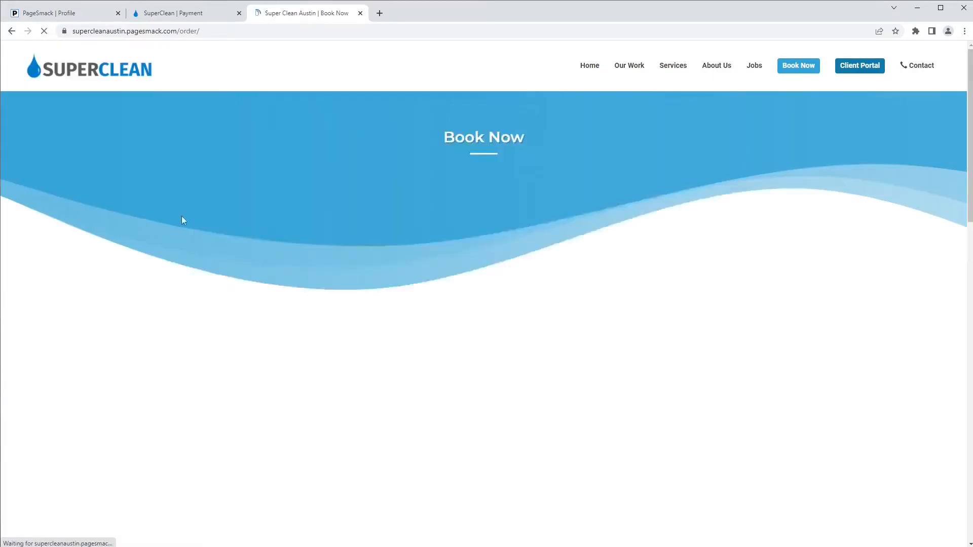
{"action": "scroll", "coordinate": [342, 293], "scroll_direction": "down", "scroll_amount": 1}
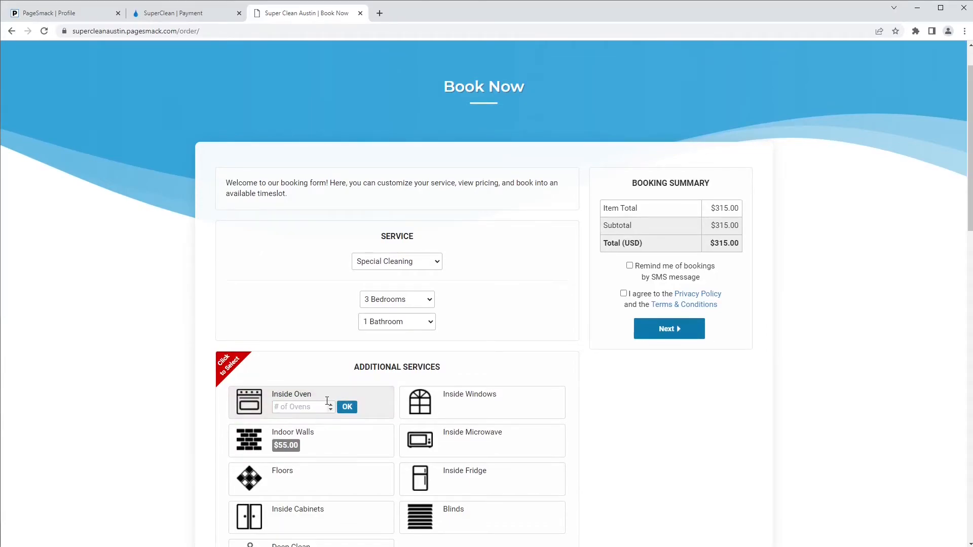
{"action": "left_click", "coordinate": [291, 408]}
{"action": "type", "text": "3"}
{"action": "left_click", "coordinate": [351, 409]}
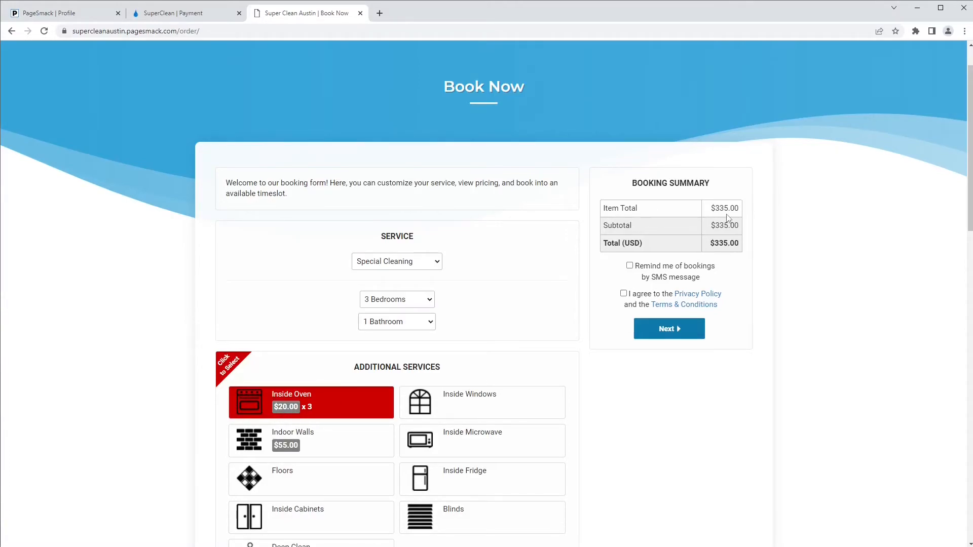
{"action": "left_click", "coordinate": [354, 404]}
{"action": "left_click", "coordinate": [350, 406]}
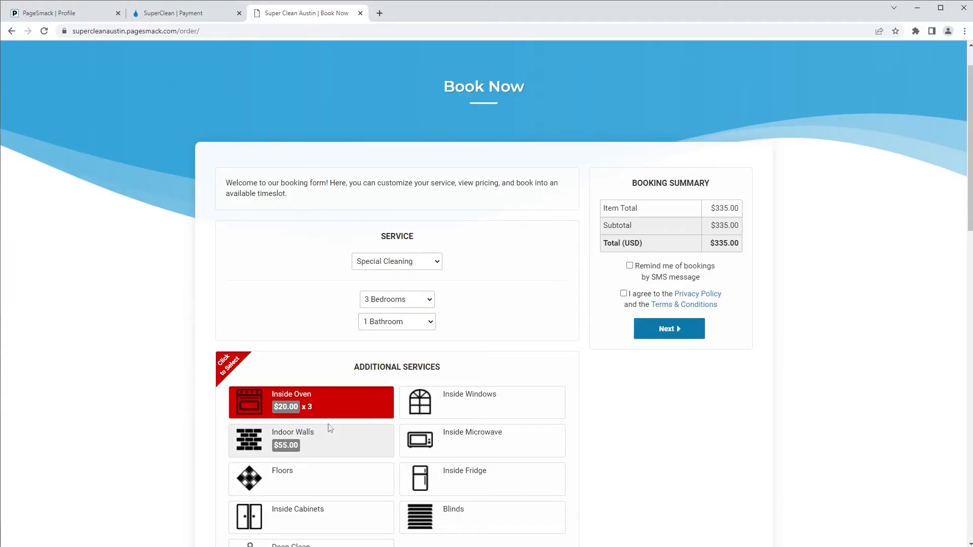
- Book 2 bathrooms and add Indoor Walls ($65), totalling $450.00
{"action": "left_click", "coordinate": [409, 324]}
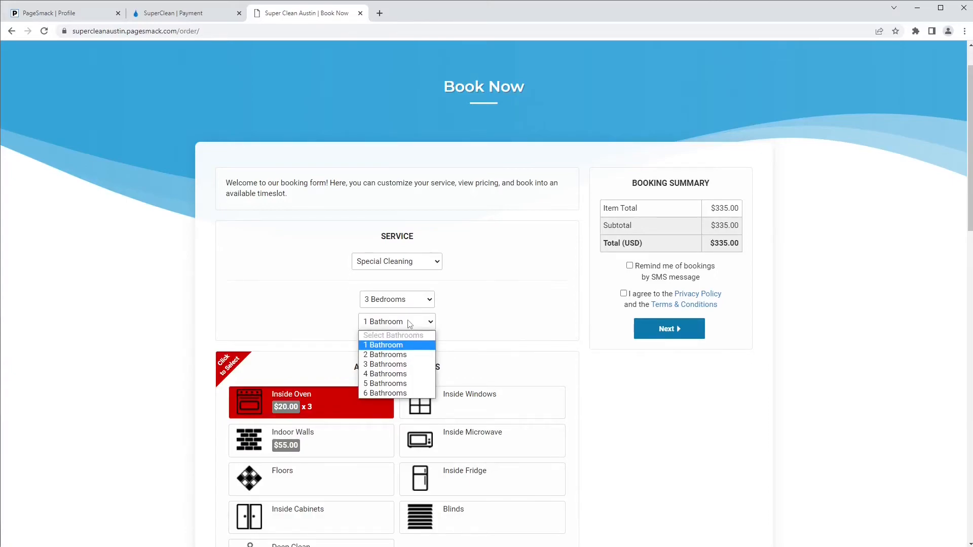
{"action": "left_click", "coordinate": [408, 356]}
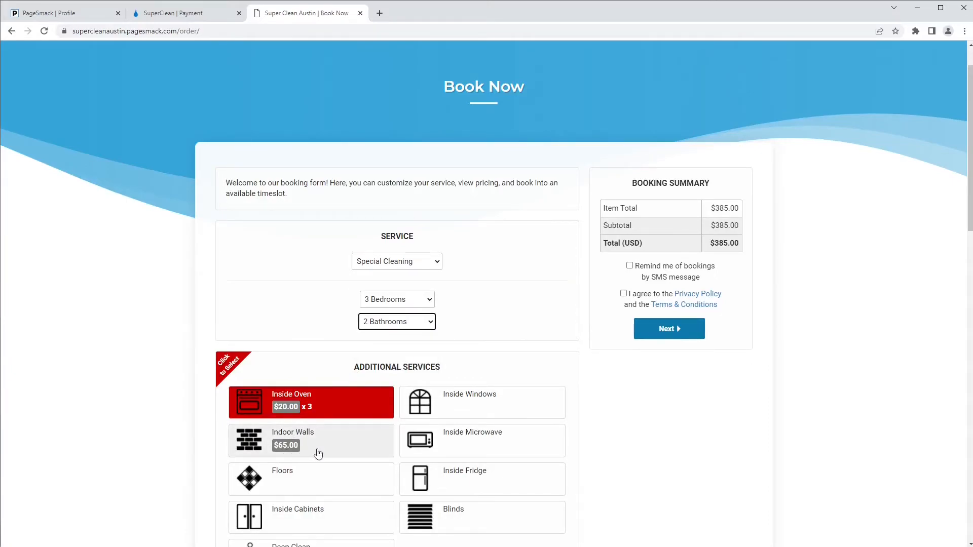
{"action": "left_click", "coordinate": [365, 444]}
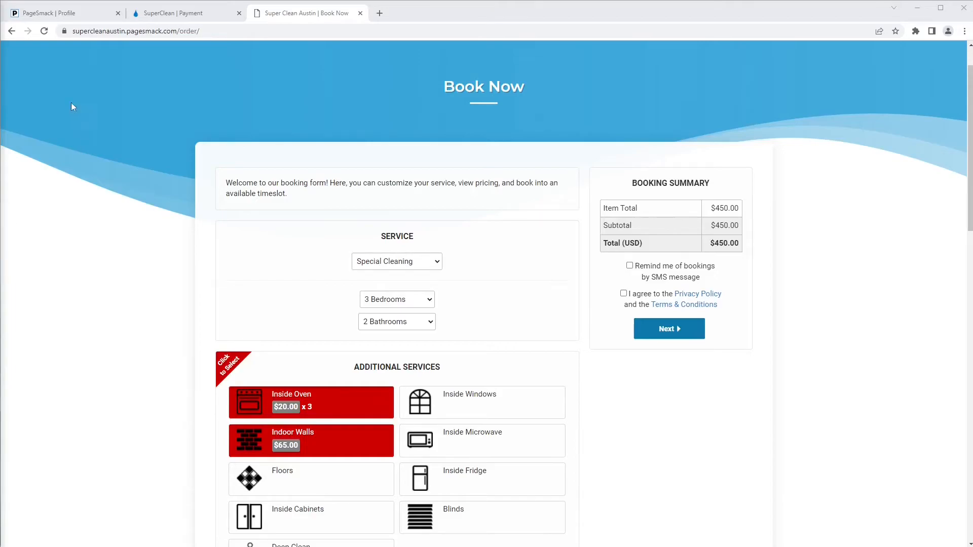
- Return to the Extra Services page on the Profile tab and advance to team setup
{"action": "left_click", "coordinate": [56, 12]}
{"action": "scroll", "coordinate": [220, 259], "scroll_direction": "down", "scroll_amount": 3}
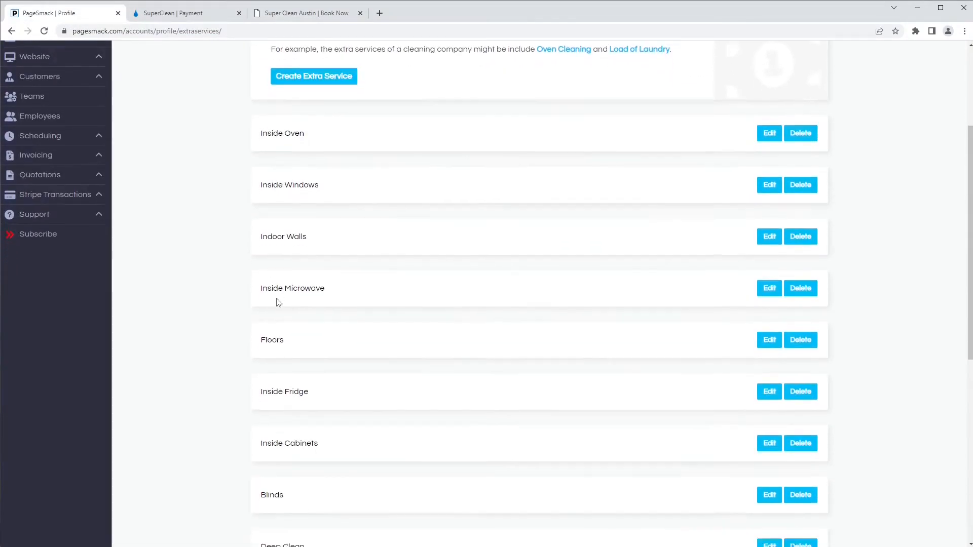
{"action": "scroll", "coordinate": [278, 302], "scroll_direction": "down", "scroll_amount": 5}
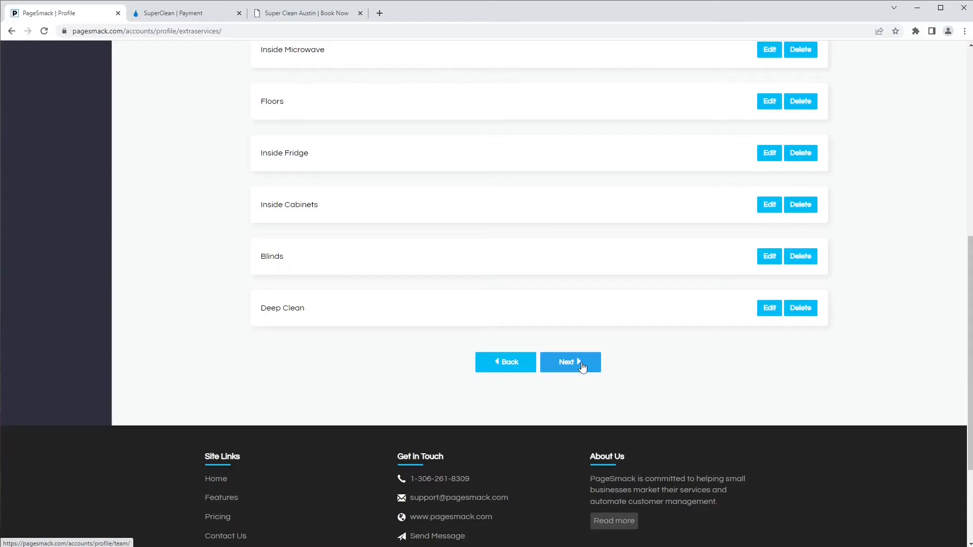
{"action": "left_click", "coordinate": [583, 366]}
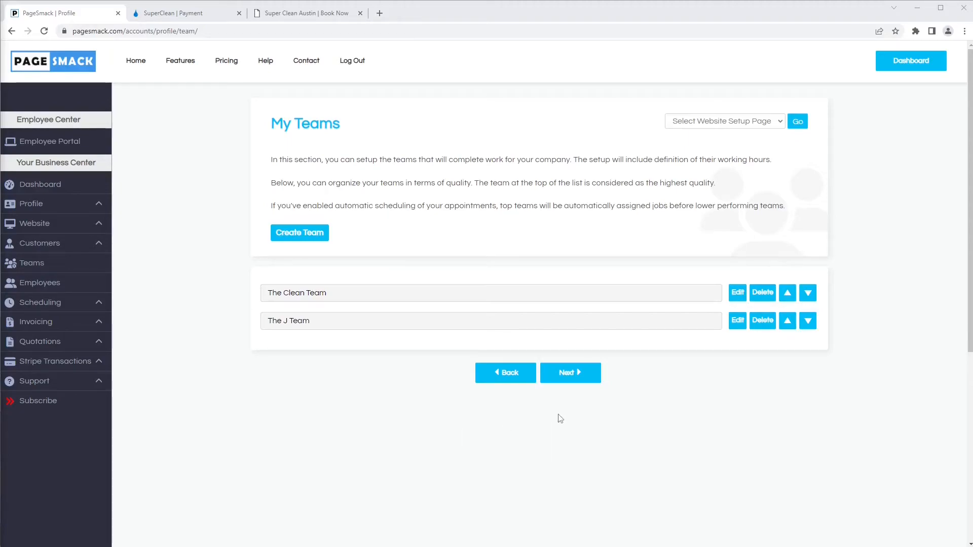
- Review The Clean Team's empty description and its 9.0-hour working day for Sunday
{"action": "left_click", "coordinate": [738, 294]}
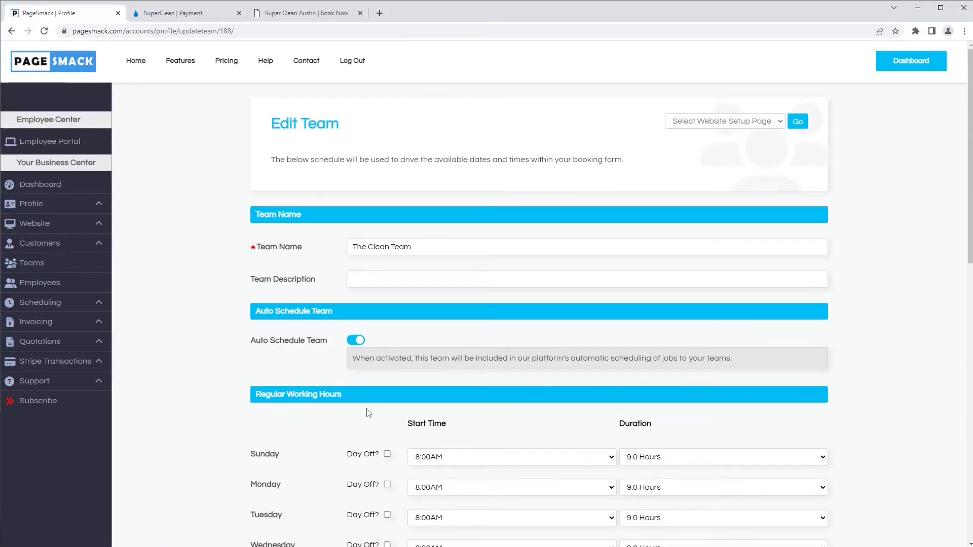
{"action": "scroll", "coordinate": [384, 390], "scroll_direction": "down", "scroll_amount": 1}
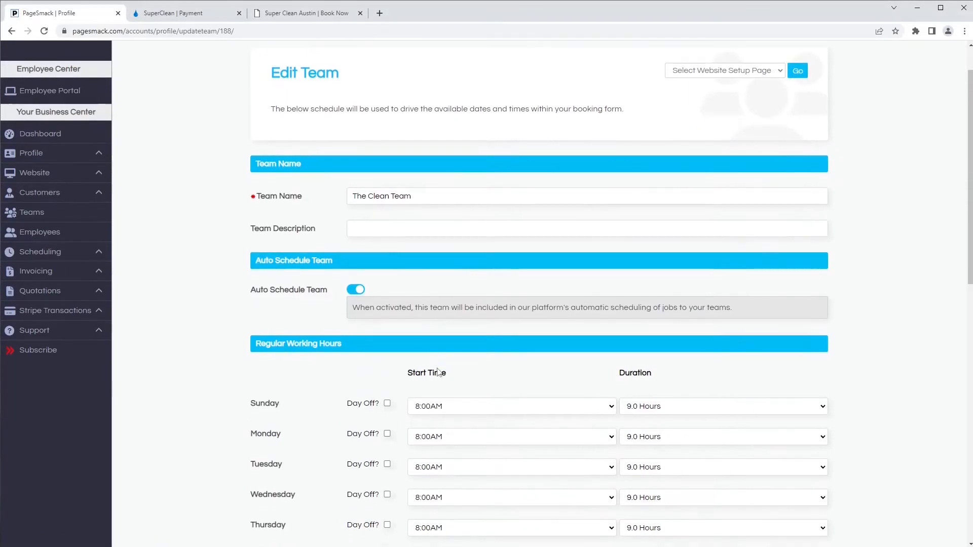
{"action": "left_click", "coordinate": [405, 225]}
{"action": "scroll", "coordinate": [352, 299], "scroll_direction": "down", "scroll_amount": 2}
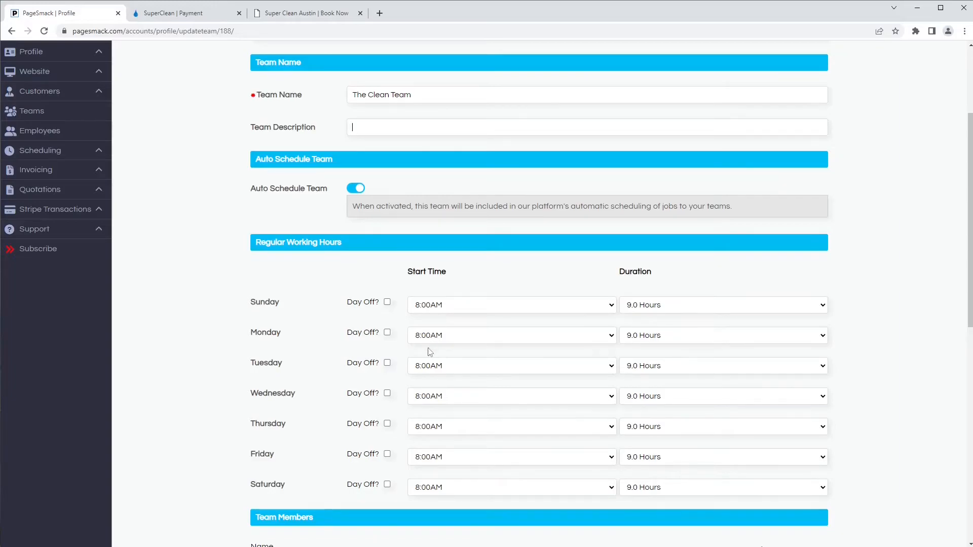
{"action": "left_click", "coordinate": [659, 308]}
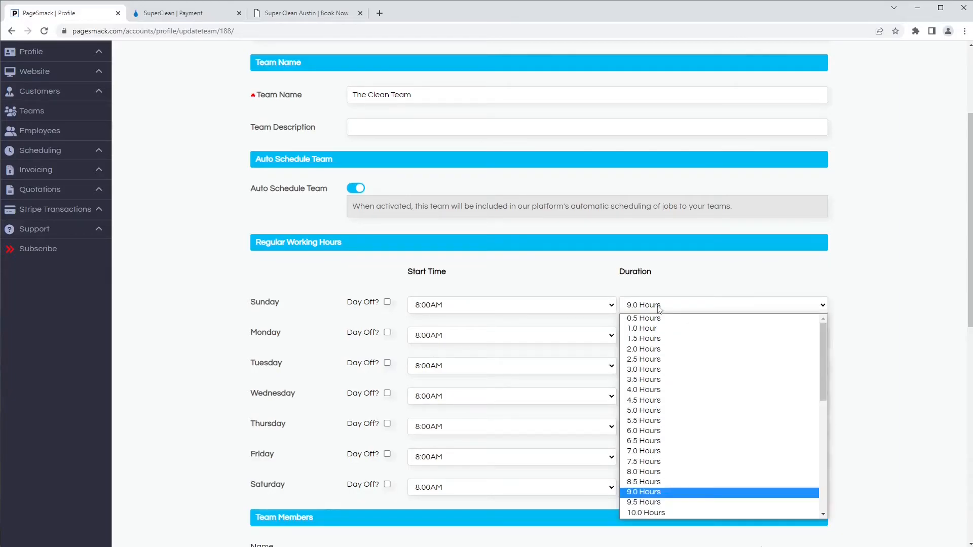
{"action": "left_click", "coordinate": [702, 289]}
- Save The Clean Team with 8:00AM starts and 9.0-hour days, then continue to Terms and Conditions
{"action": "scroll", "coordinate": [393, 348], "scroll_direction": "down", "scroll_amount": 4}
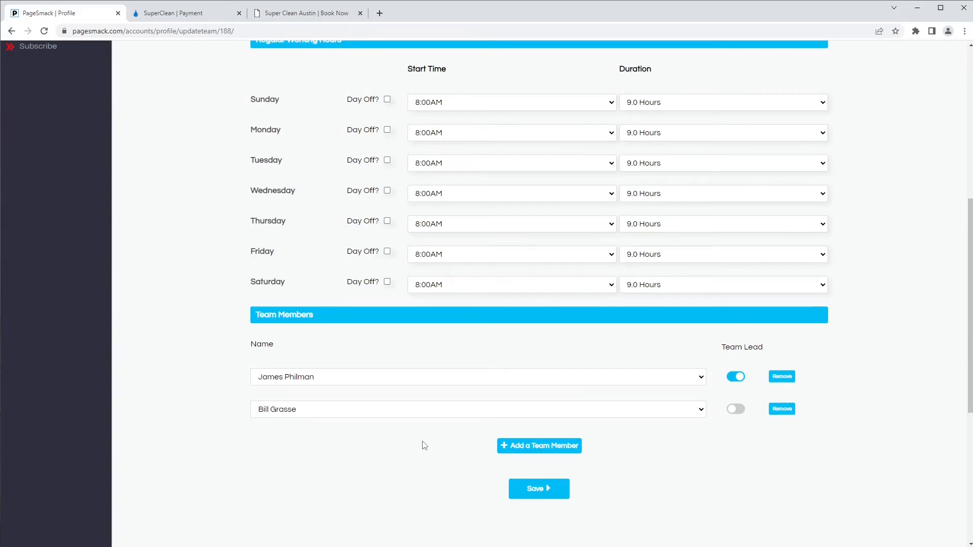
{"action": "left_click", "coordinate": [530, 492]}
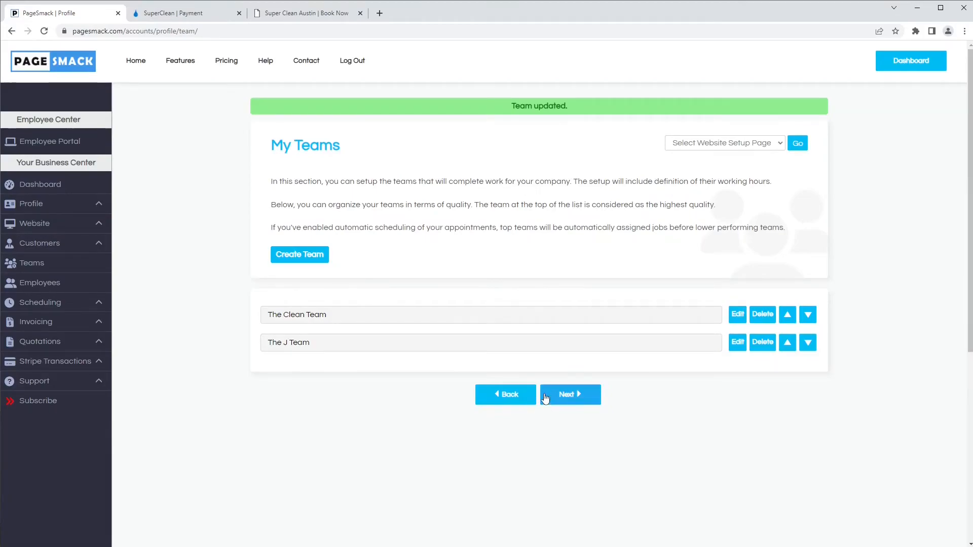
{"action": "left_click", "coordinate": [568, 395]}
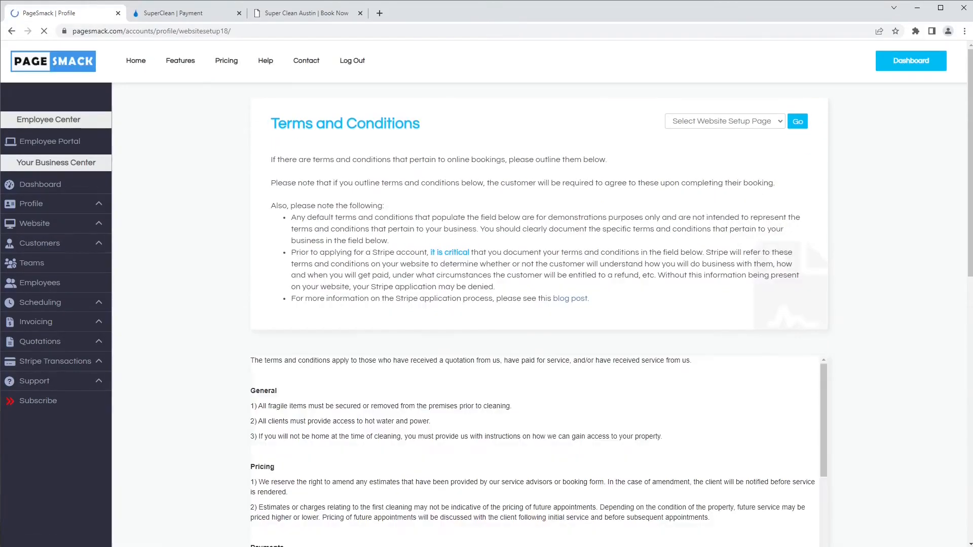
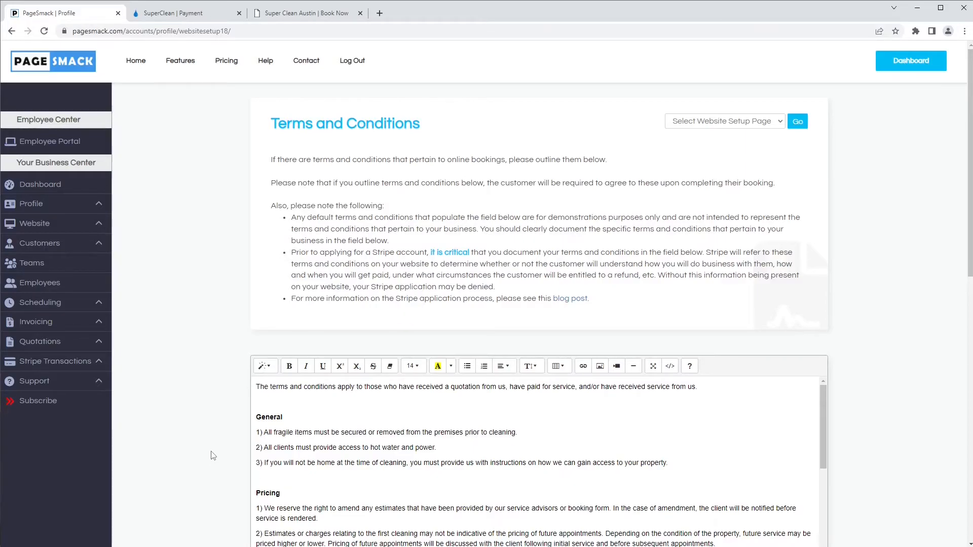
- Save the terms and conditions from below the editor to reach Site Content and Address
{"action": "scroll", "coordinate": [213, 456], "scroll_direction": "down", "scroll_amount": 3}
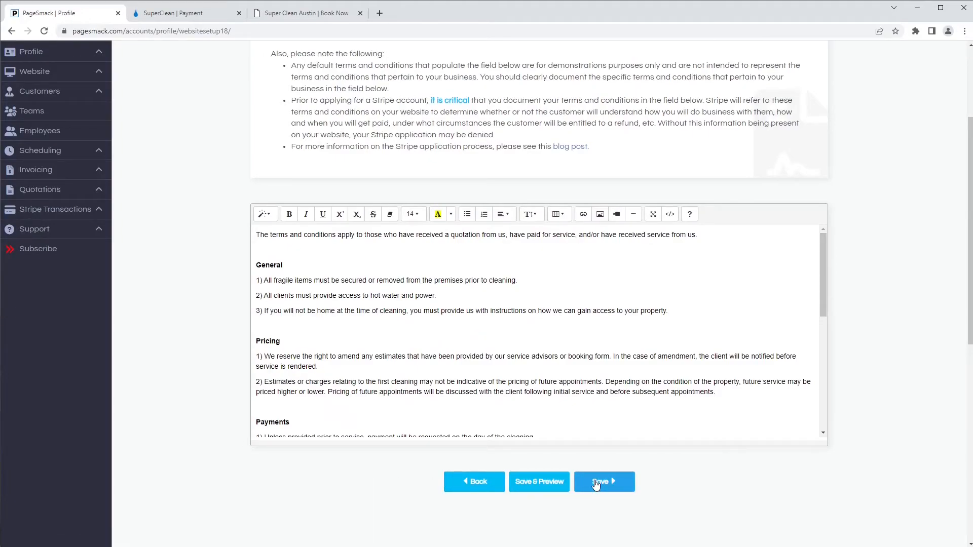
{"action": "left_click", "coordinate": [597, 485]}
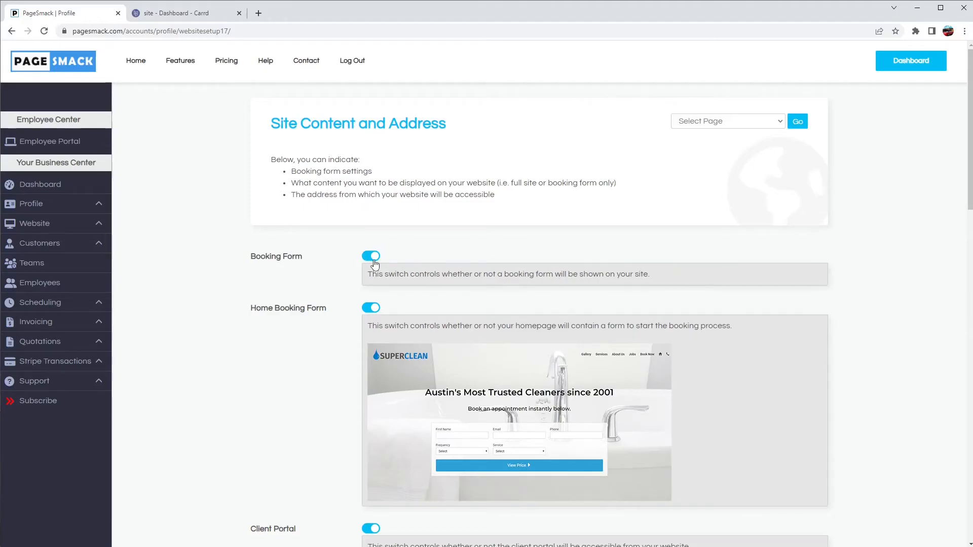
- Turn off Home Booking Form and set Website to 'Integrate with a non-PageSmack website'
{"action": "scroll", "coordinate": [342, 314], "scroll_direction": "down", "scroll_amount": 1}
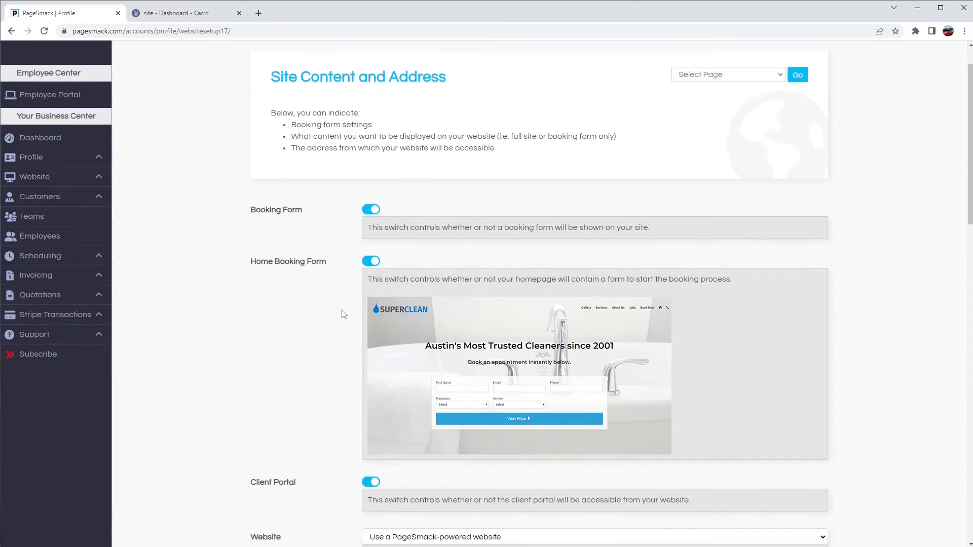
{"action": "left_click", "coordinate": [369, 258]}
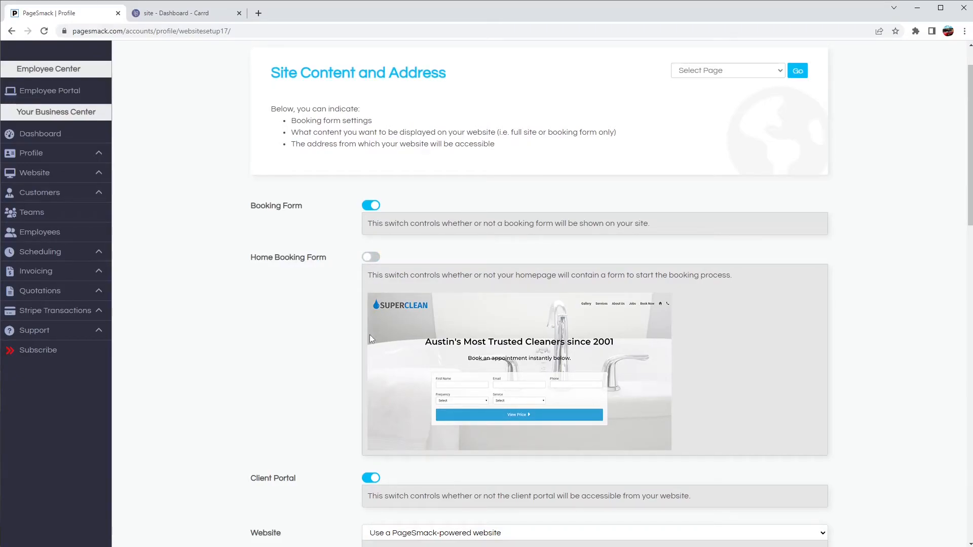
{"action": "scroll", "coordinate": [344, 393], "scroll_direction": "down", "scroll_amount": 3}
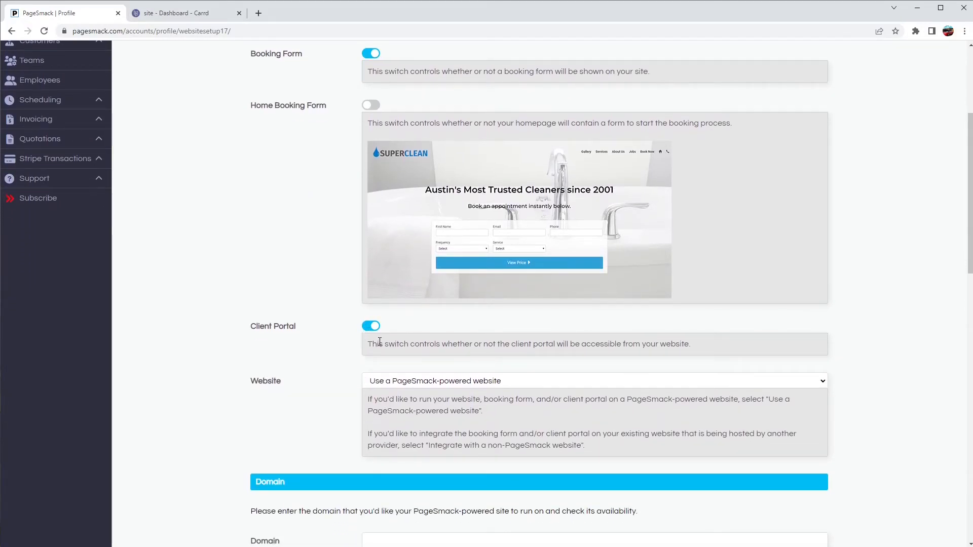
{"action": "scroll", "coordinate": [376, 359], "scroll_direction": "down", "scroll_amount": 2}
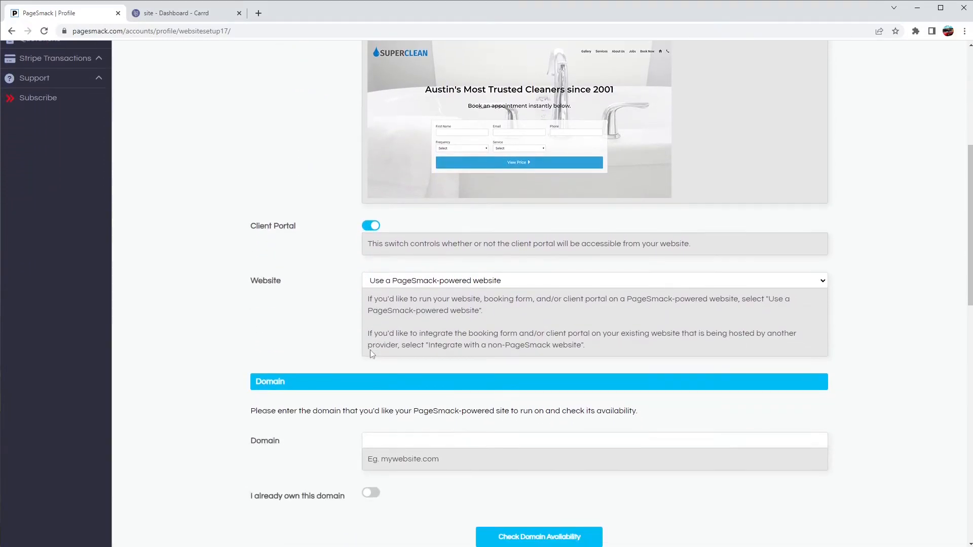
{"action": "left_click", "coordinate": [377, 282]}
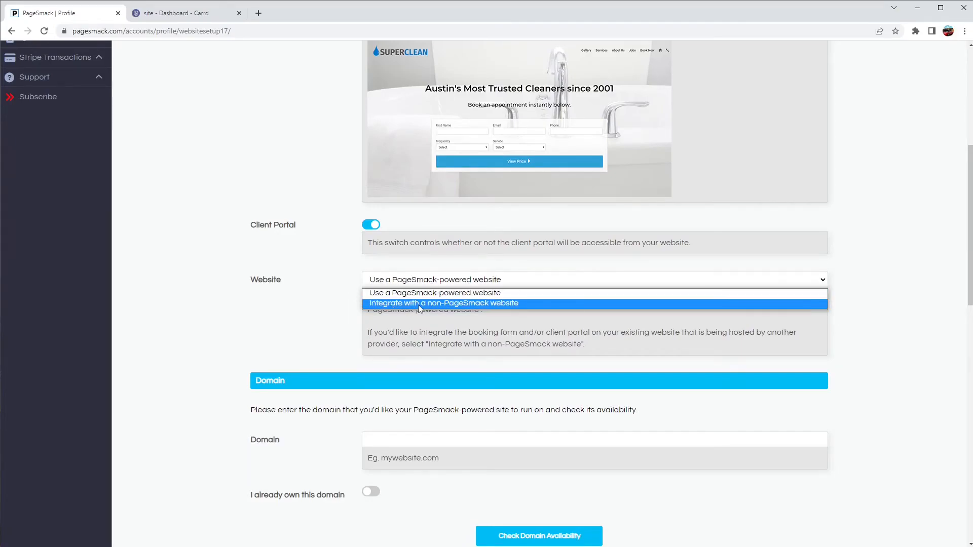
{"action": "left_click", "coordinate": [480, 305]}
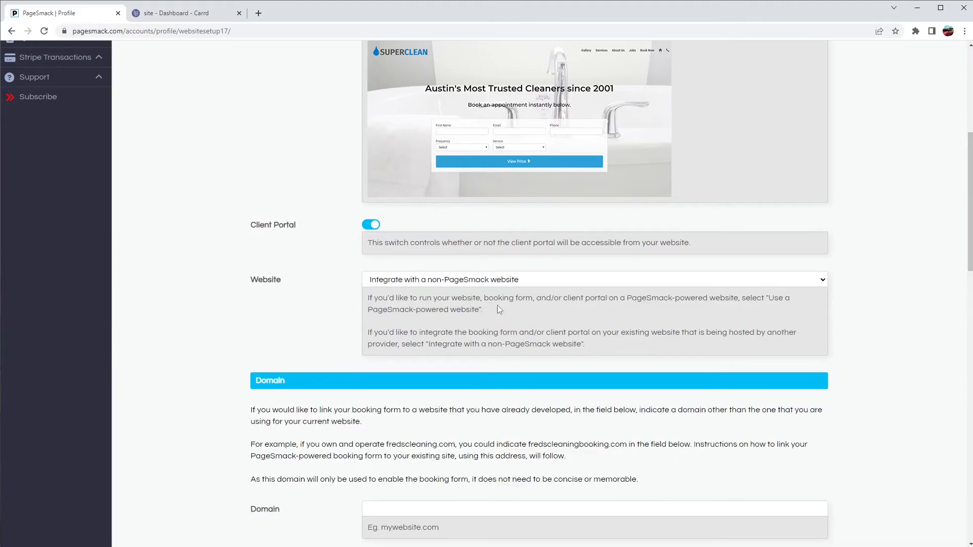
{"action": "scroll", "coordinate": [368, 320], "scroll_direction": "down", "scroll_amount": 3}
{"action": "scroll", "coordinate": [368, 321], "scroll_direction": "down", "scroll_amount": 2}
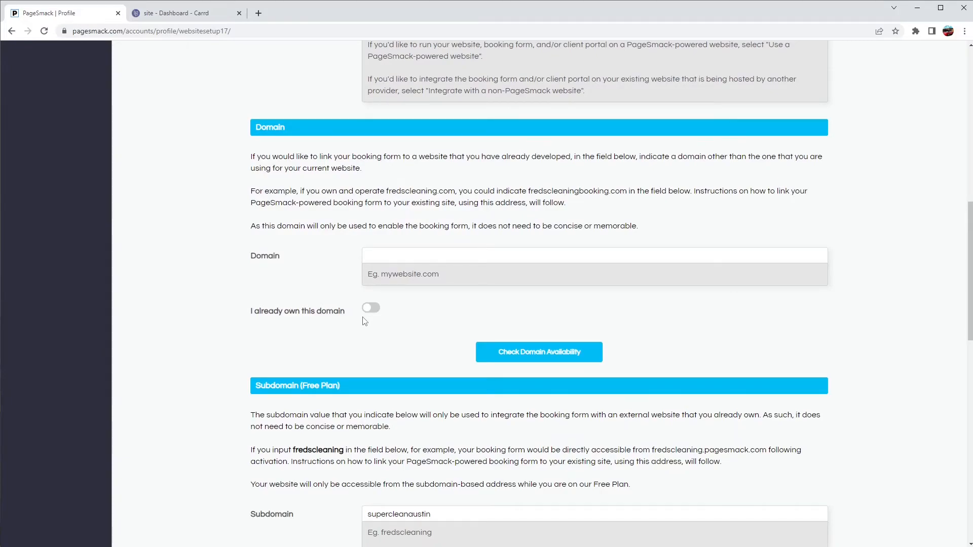
- Check the empty Domain field and the supercleanaustin subdomain value
{"action": "left_click", "coordinate": [384, 261]}
{"action": "scroll", "coordinate": [387, 340], "scroll_direction": "down", "scroll_amount": 2}
{"action": "scroll", "coordinate": [364, 376], "scroll_direction": "down", "scroll_amount": 1}
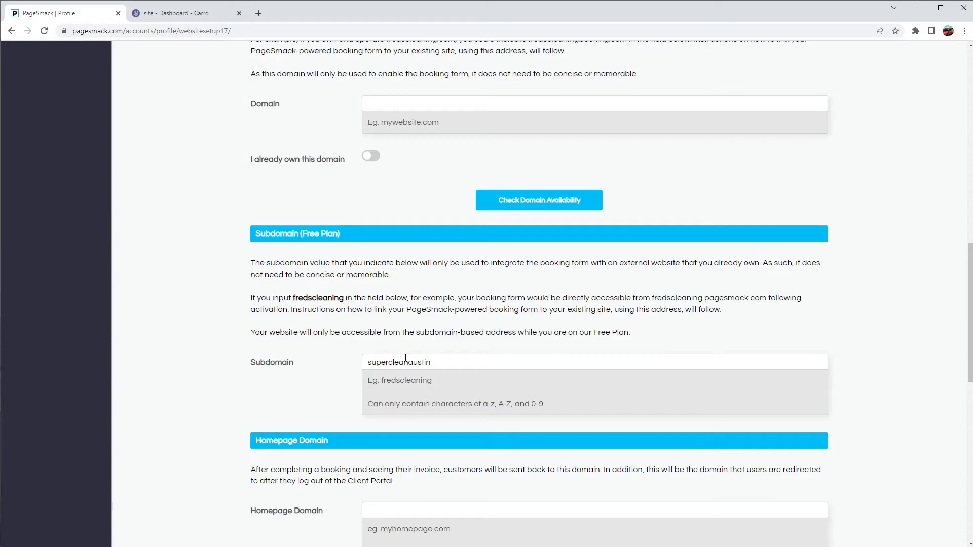
{"action": "left_click_drag", "start_coordinate": [435, 360], "coordinate": [326, 365]}
{"action": "left_click", "coordinate": [325, 365]}
{"action": "scroll", "coordinate": [334, 379], "scroll_direction": "down", "scroll_amount": 2}
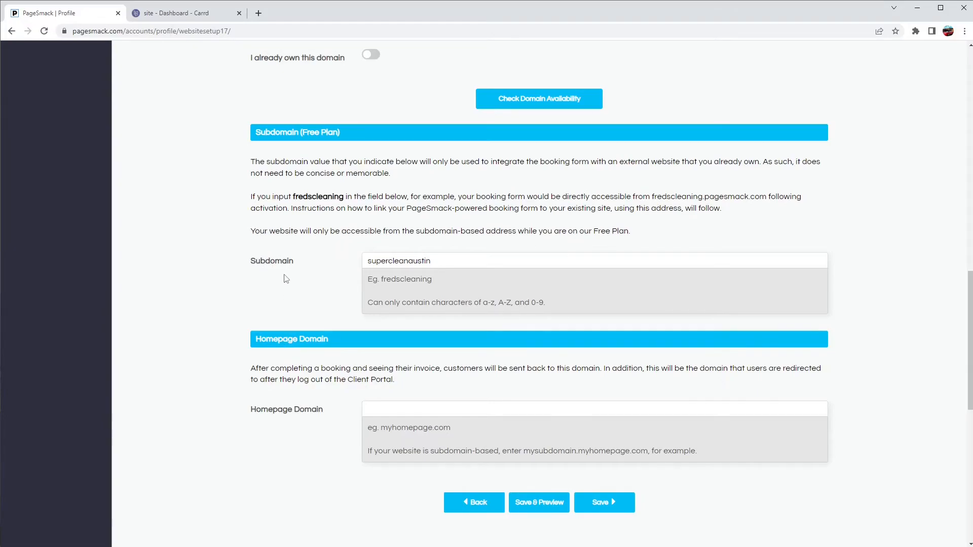
- Paste supercleannow.carrd.co into Homepage Domain and save the site address settings
{"action": "left_click", "coordinate": [161, 15]}
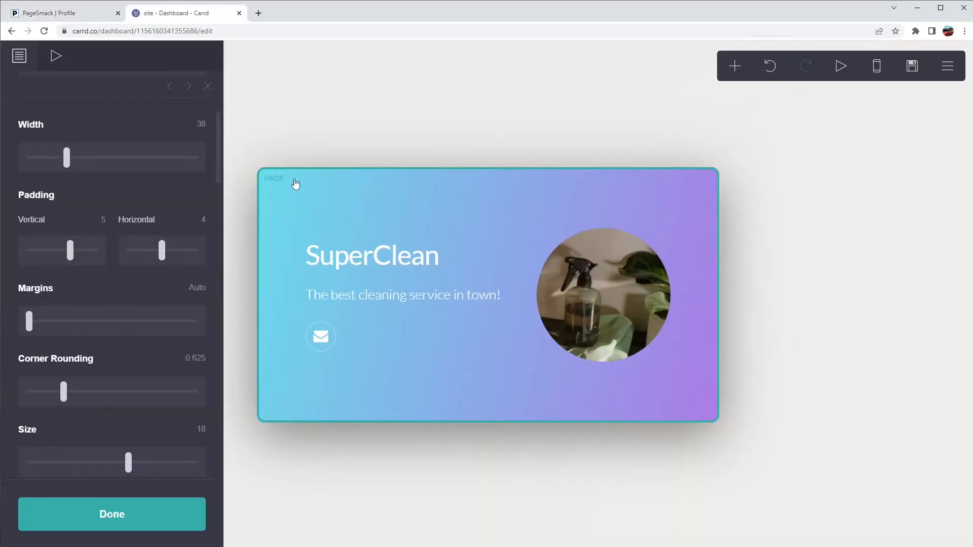
{"action": "left_click", "coordinate": [147, 515]}
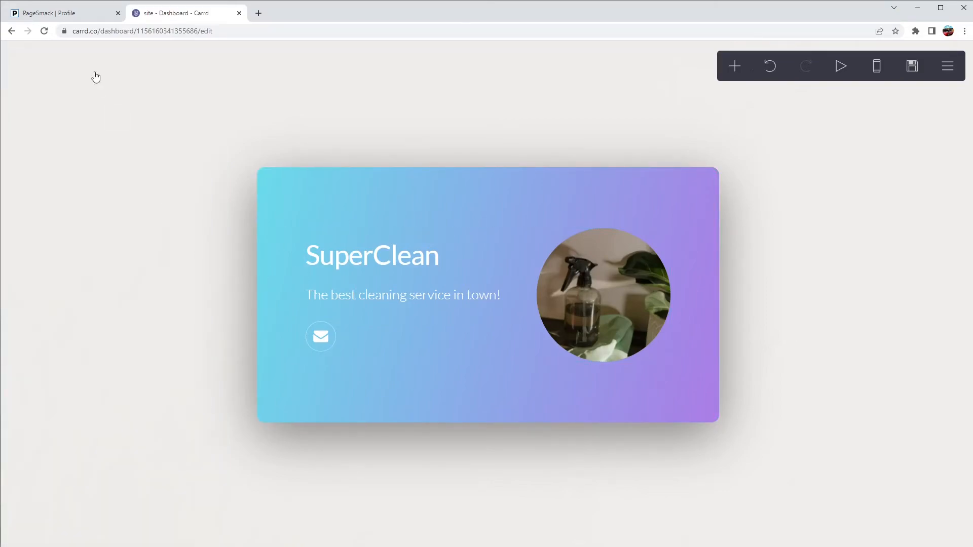
{"action": "left_click", "coordinate": [75, 16]}
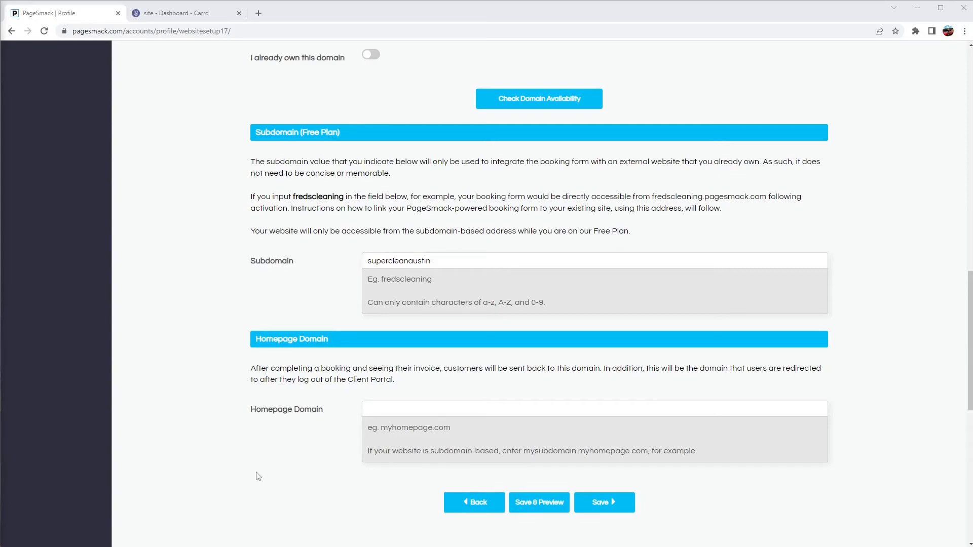
{"action": "left_click", "coordinate": [412, 407]}
{"action": "type", "text": "supercleannow.carrd.co"}
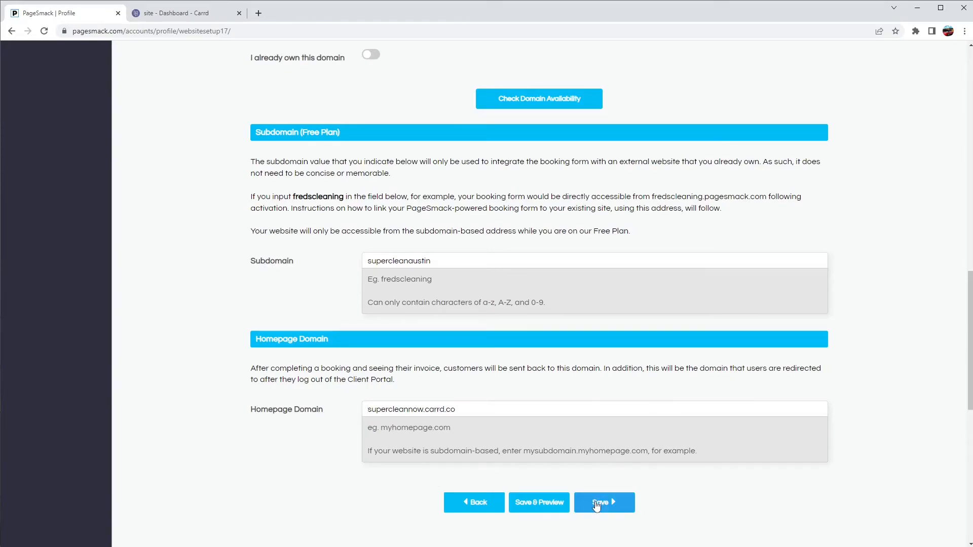
{"action": "left_click", "coordinate": [597, 504]}
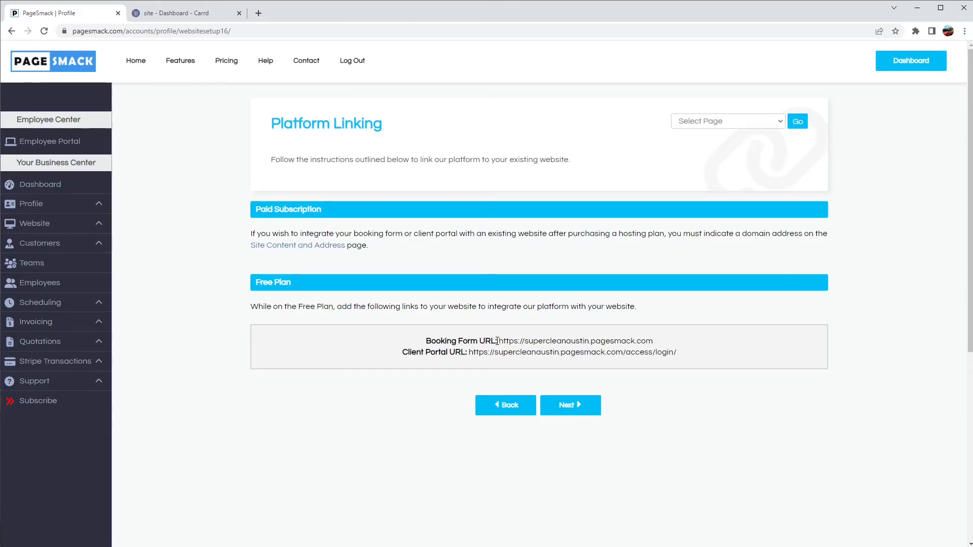
- Review the supercleanaustin Booking Form URL on Platform Linking, then return to the Carrd editor
{"action": "left_click_drag", "start_coordinate": [498, 341], "coordinate": [658, 343]}
{"action": "left_click", "coordinate": [570, 344]}
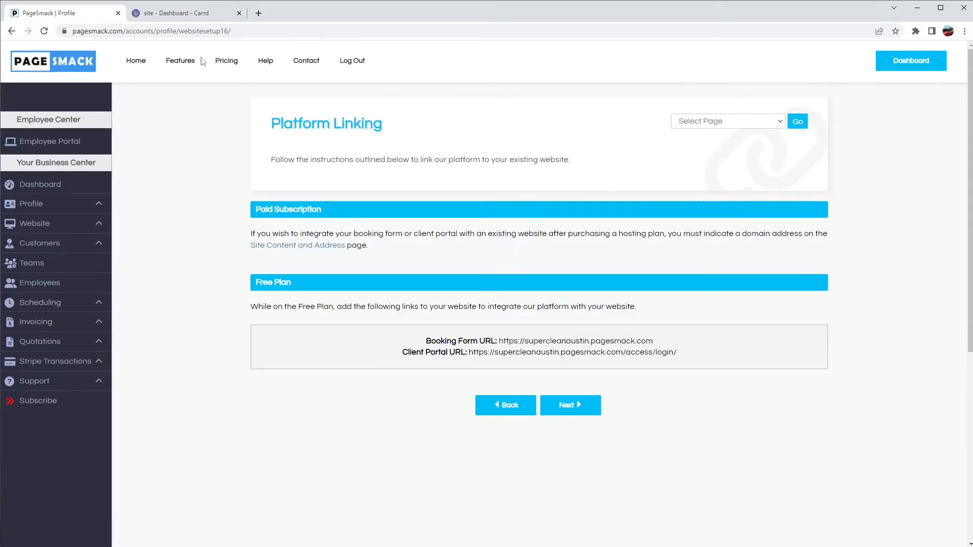
{"action": "left_click", "coordinate": [185, 15]}
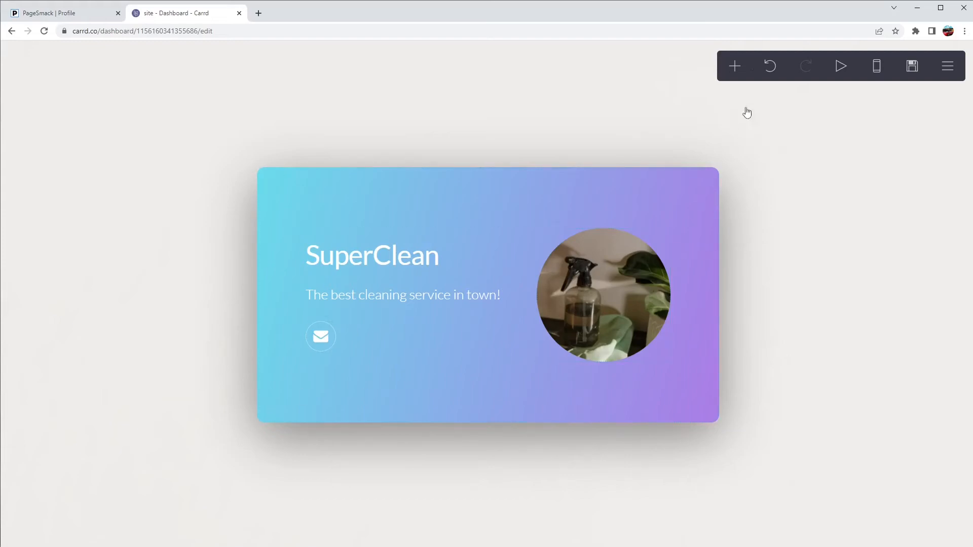
- Add a Links element to the SuperClean card and label it 'Book Now'
{"action": "left_click", "coordinate": [734, 67]}
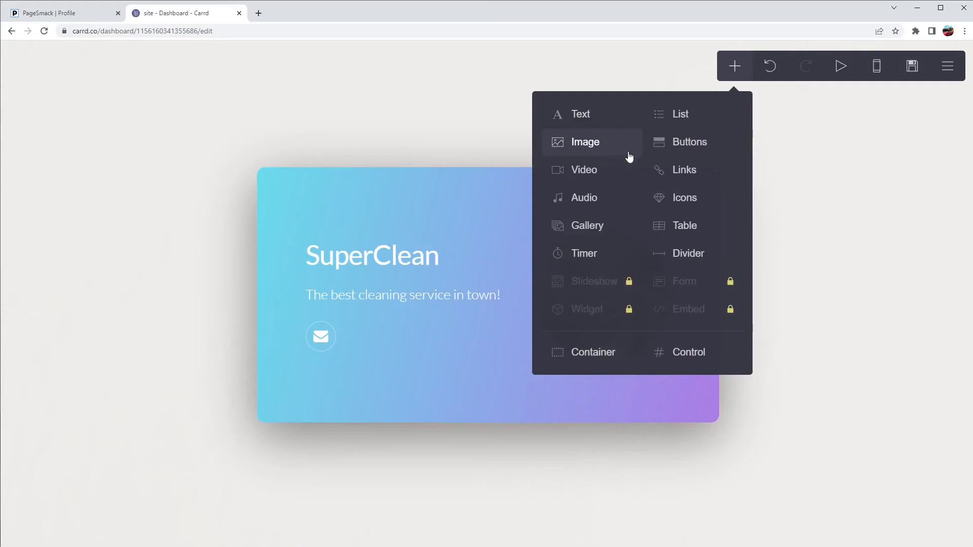
{"action": "left_click", "coordinate": [675, 175]}
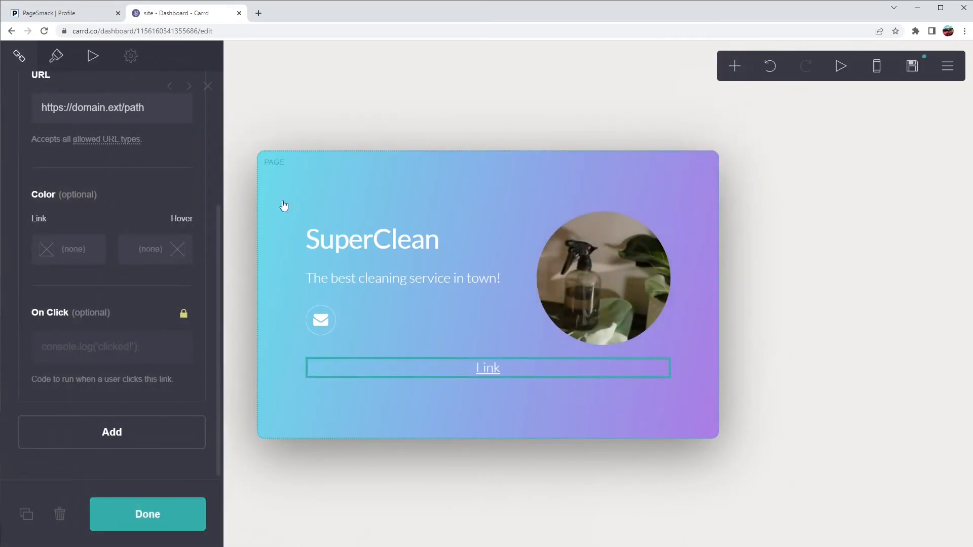
{"action": "left_click", "coordinate": [63, 160]}
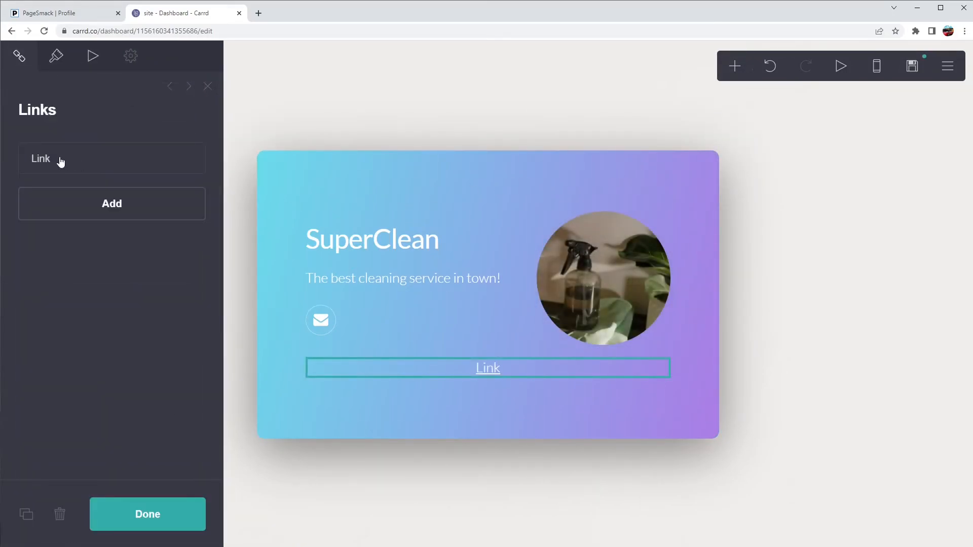
{"action": "left_click", "coordinate": [57, 163]}
{"action": "double_click", "coordinate": [69, 226]}
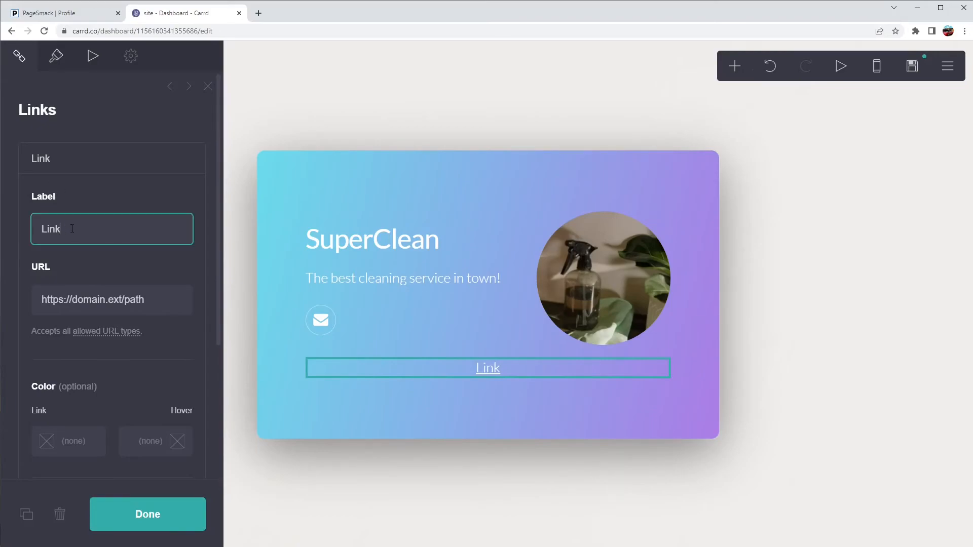
{"action": "type", "text": "Book Now"}
{"action": "left_click", "coordinate": [48, 15]}
{"action": "right_click", "coordinate": [625, 329]}
{"action": "left_click", "coordinate": [661, 344]}
{"action": "left_click_drag", "start_coordinate": [662, 343], "coordinate": [499, 342]}
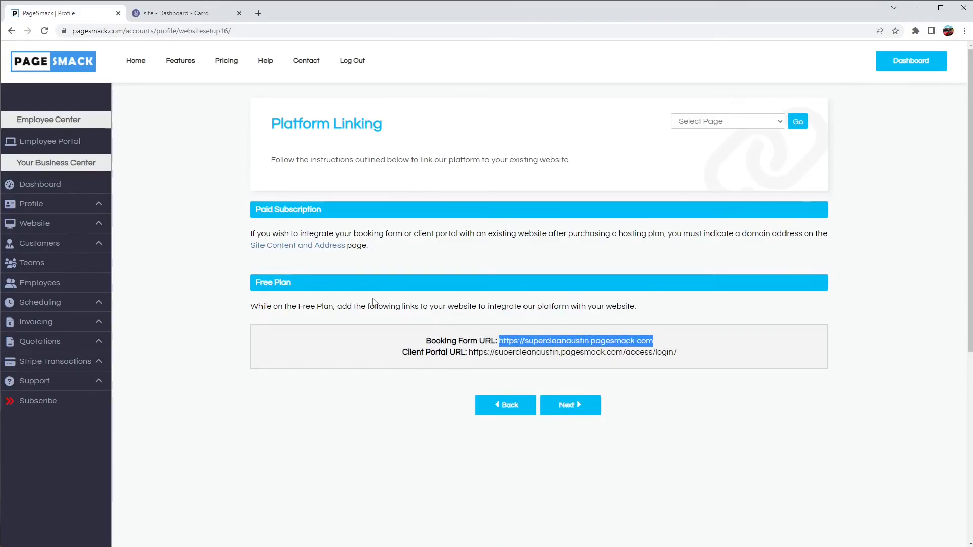
{"action": "left_click", "coordinate": [182, 14]}
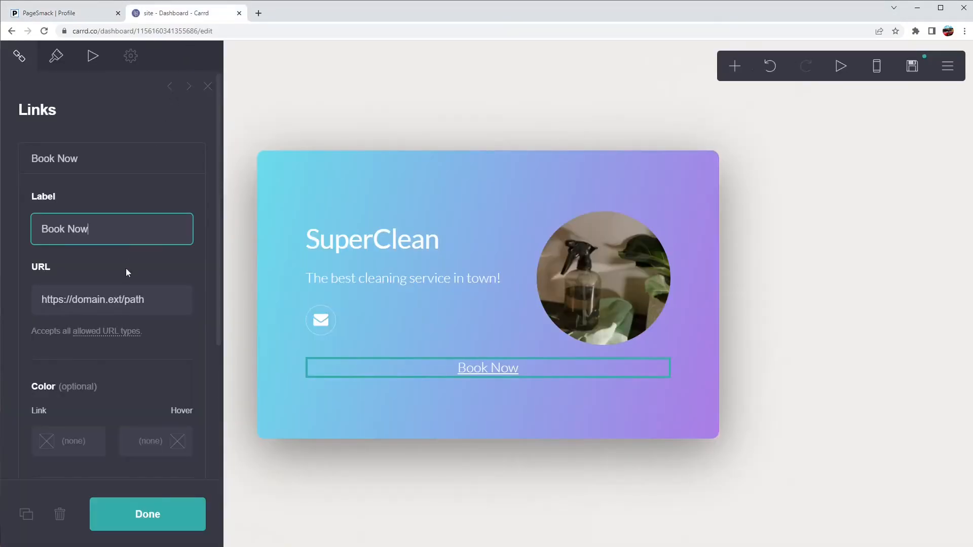
{"action": "left_click_drag", "start_coordinate": [161, 296], "coordinate": [42, 299]}
{"action": "key", "text": "ctrl+v"}
{"action": "left_click", "coordinate": [132, 358]}
{"action": "scroll", "coordinate": [132, 360], "scroll_direction": "down", "scroll_amount": 2}
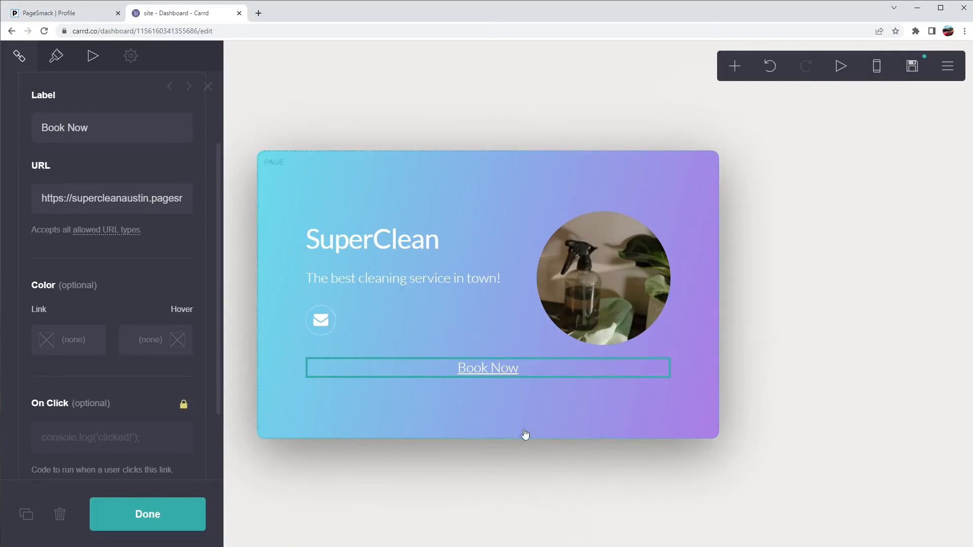
{"action": "left_click", "coordinate": [154, 519]}
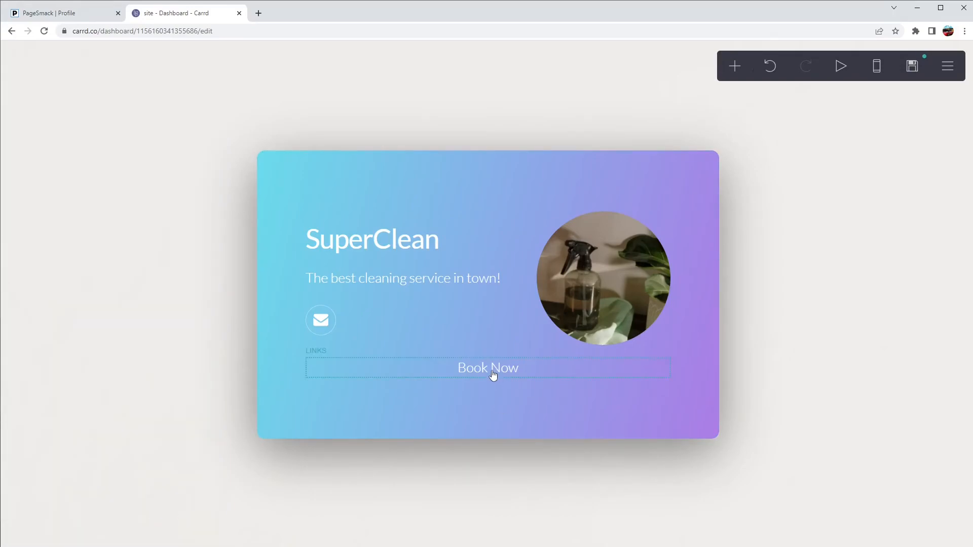
{"action": "left_click", "coordinate": [738, 70]}
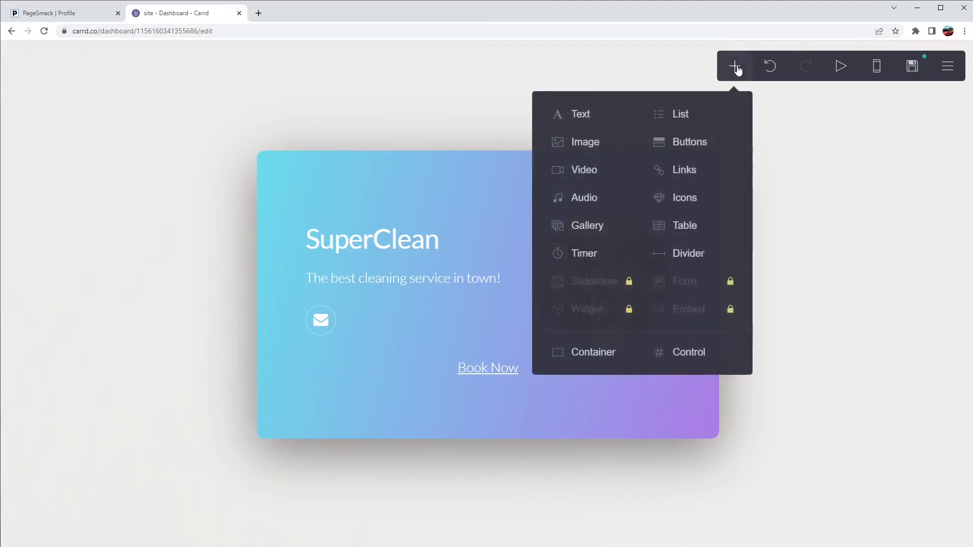
{"action": "left_click", "coordinate": [680, 167]}
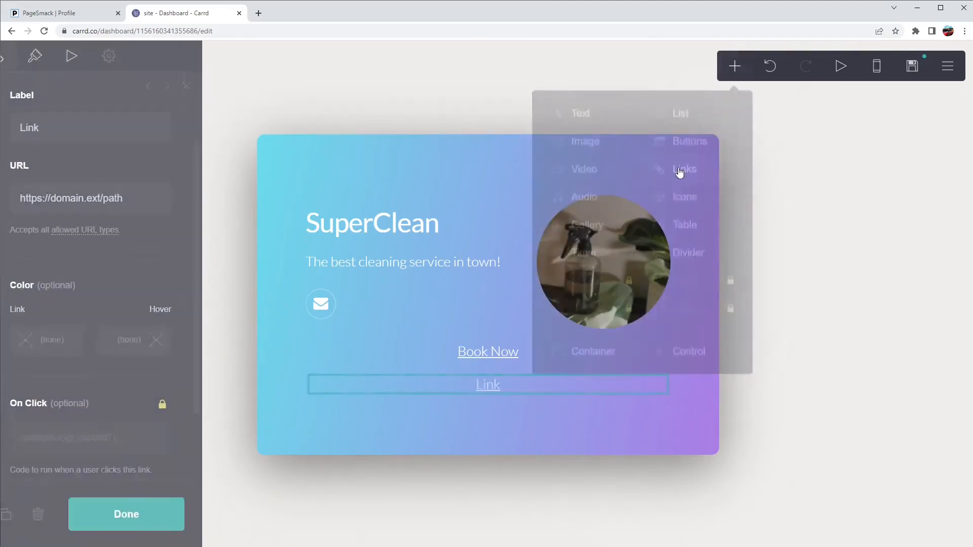
{"action": "double_click", "coordinate": [59, 230]}
{"action": "type", "text": "Client Portal"}
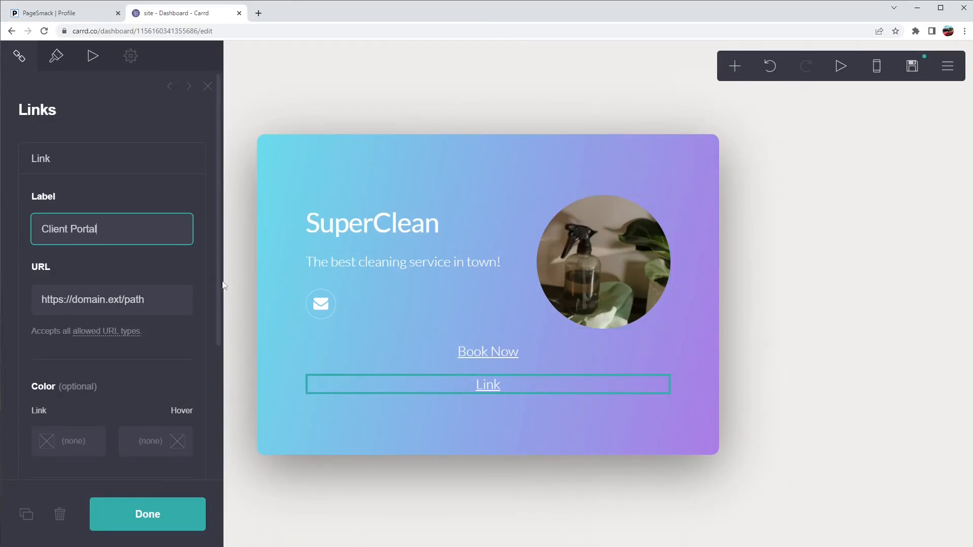
{"action": "left_click", "coordinate": [83, 14]}
{"action": "left_click_drag", "start_coordinate": [679, 353], "coordinate": [470, 353]}
{"action": "key", "text": "ctrl+c"}
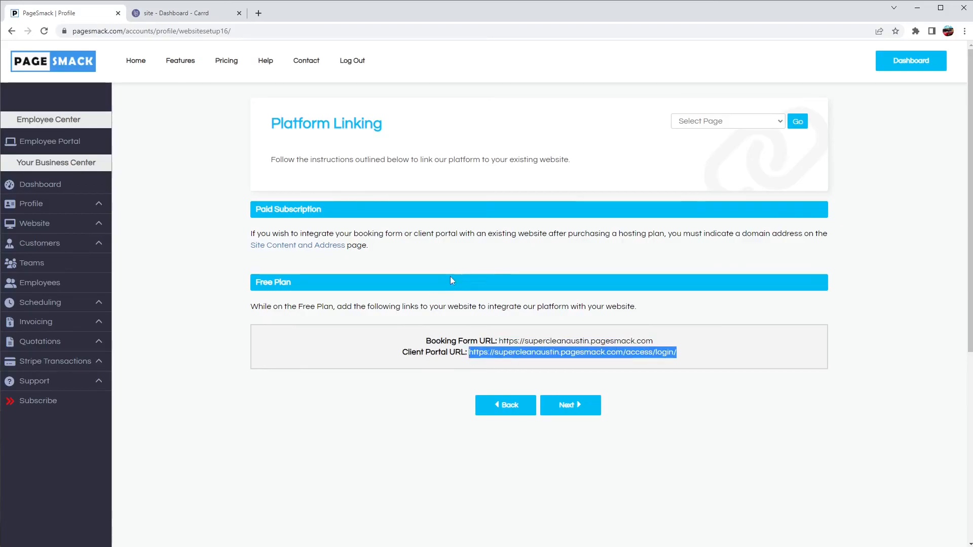
{"action": "left_click", "coordinate": [190, 12]}
{"action": "left_click", "coordinate": [88, 300]}
{"action": "key", "text": "ctrl+v"}
{"action": "left_click", "coordinate": [145, 514]}
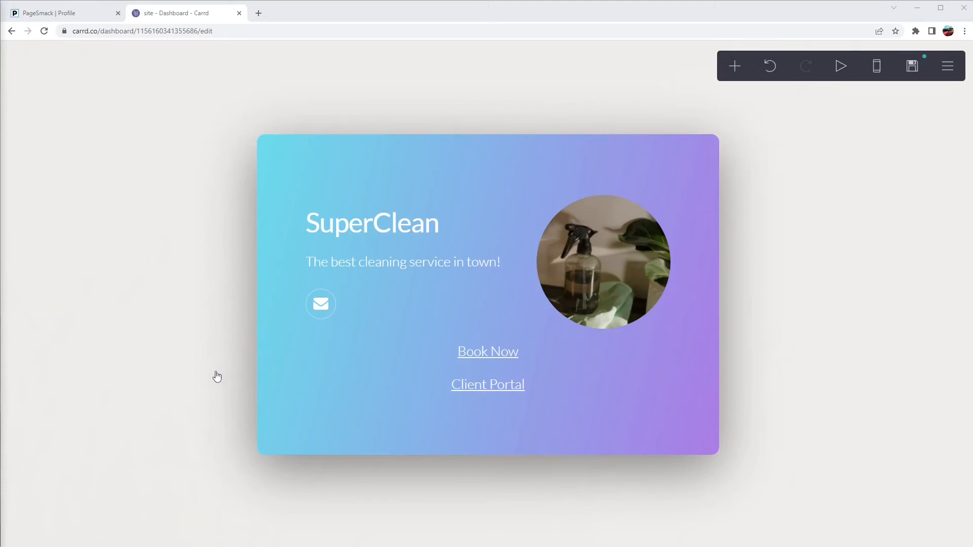
- Publish the Carrd changes to supercleannow.carrd.co and open the live site
{"action": "left_click", "coordinate": [912, 67]}
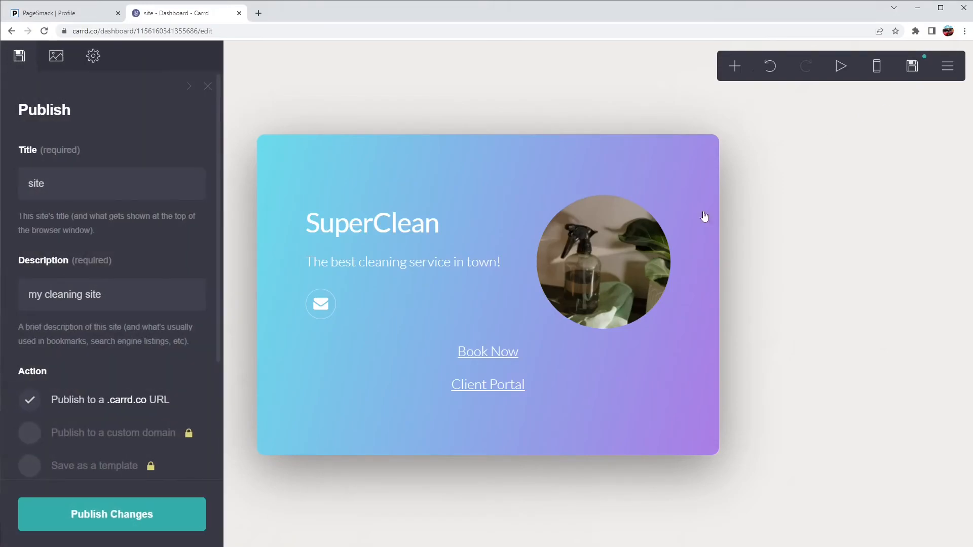
{"action": "left_click", "coordinate": [163, 509]}
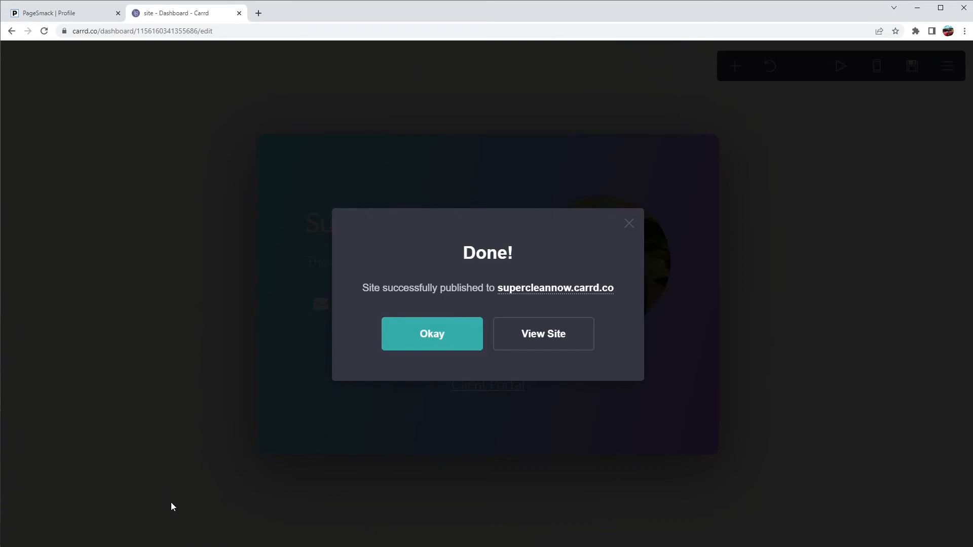
{"action": "left_click", "coordinate": [541, 340]}
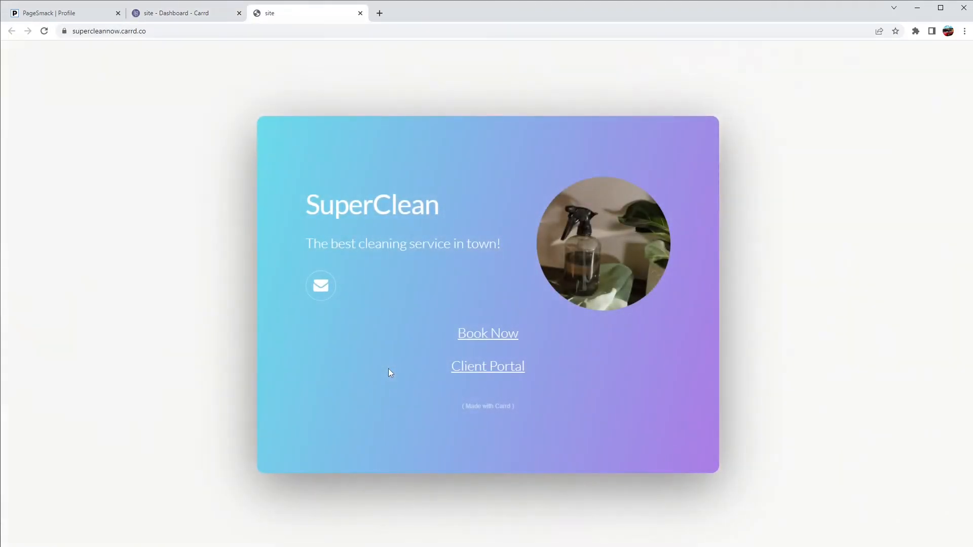
{"action": "right_click", "coordinate": [471, 340]}
{"action": "left_click", "coordinate": [464, 341]}
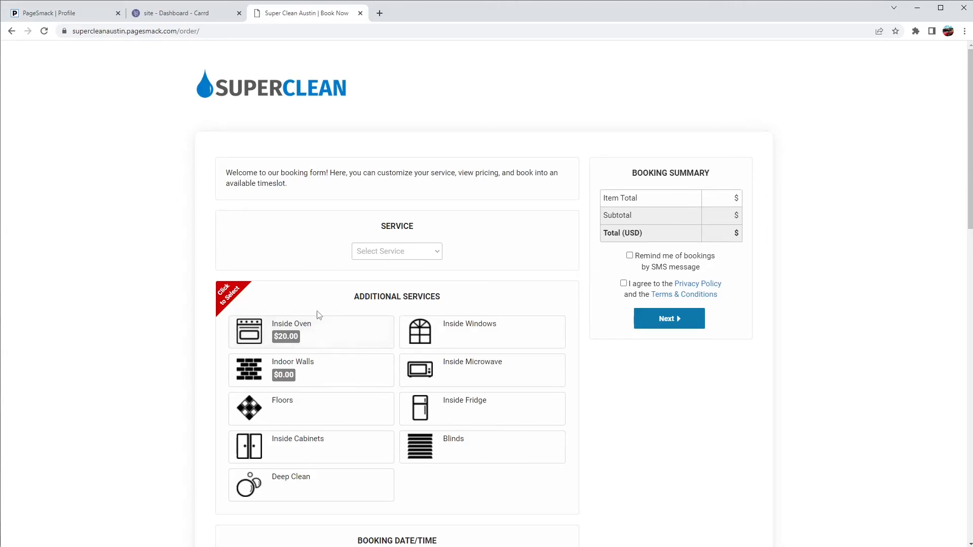
{"action": "left_click", "coordinate": [269, 93]}
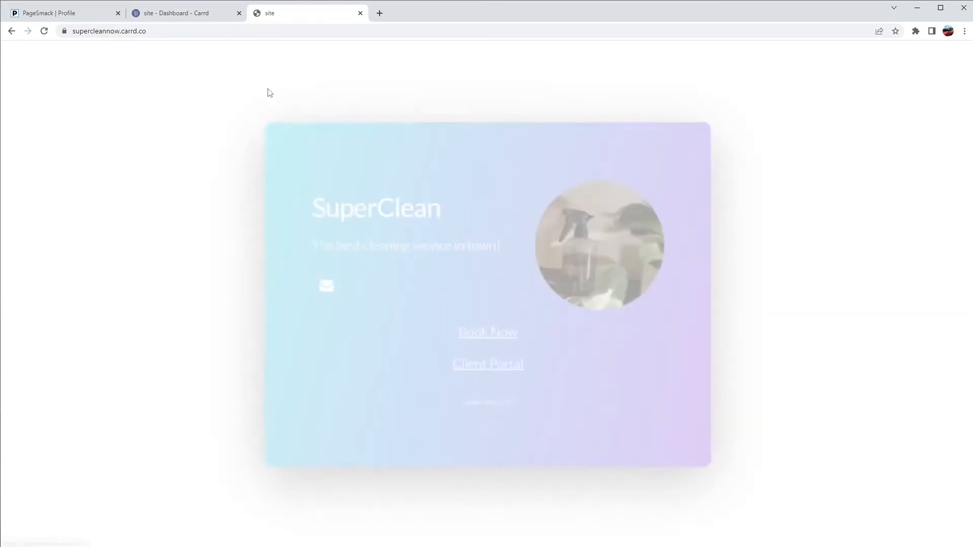
{"action": "left_click", "coordinate": [476, 335]}
{"action": "scroll", "coordinate": [287, 322], "scroll_direction": "down", "scroll_amount": 15}
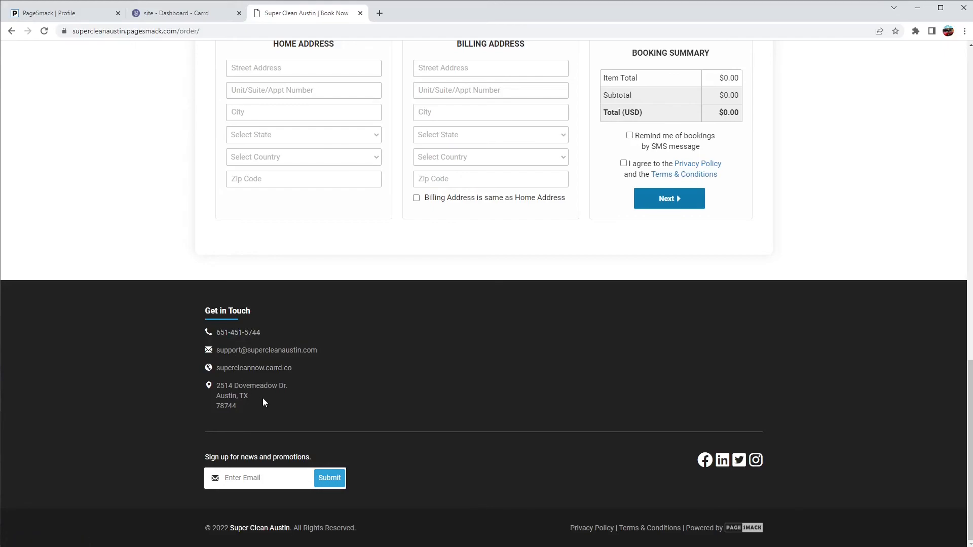
{"action": "left_click", "coordinate": [255, 370]}
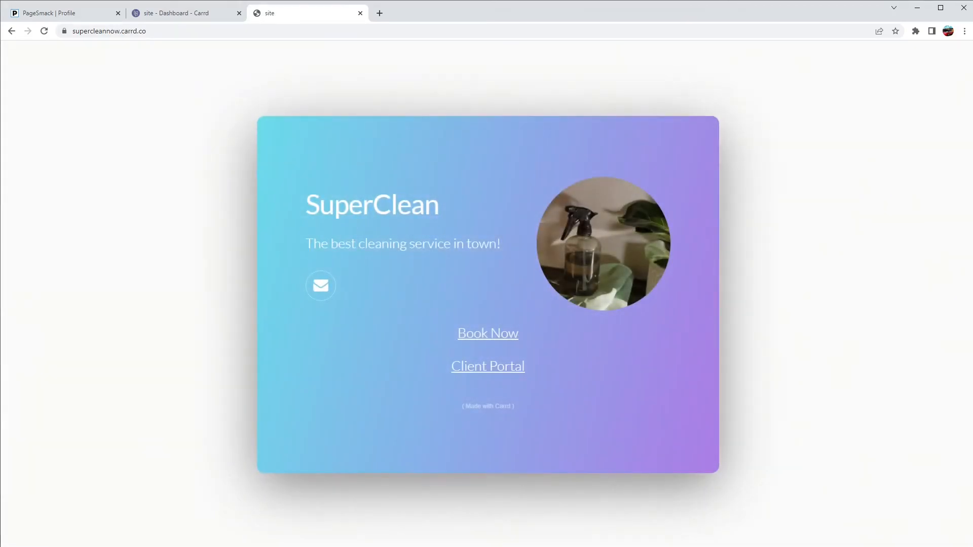
- Choose Special Cleaning with 2 bedrooms, 2 bathrooms, plus Inside Oven and Indoor Walls extras
{"action": "left_click", "coordinate": [469, 340]}
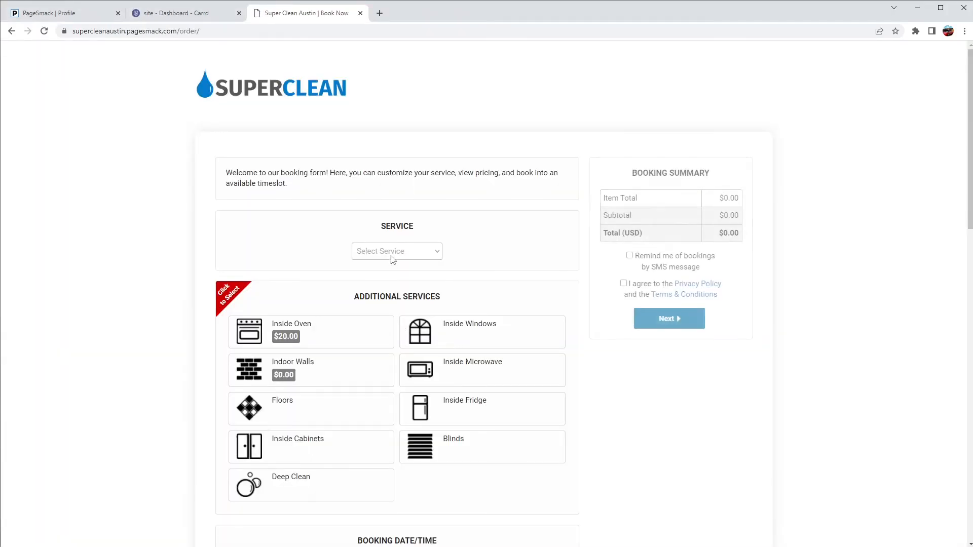
{"action": "left_click", "coordinate": [400, 252]}
{"action": "left_click", "coordinate": [388, 275]}
{"action": "left_click", "coordinate": [384, 256]}
{"action": "left_click", "coordinate": [386, 312]}
{"action": "left_click", "coordinate": [389, 292]}
{"action": "left_click", "coordinate": [391, 321]}
{"action": "left_click", "coordinate": [390, 312]}
{"action": "left_click", "coordinate": [390, 343]}
{"action": "left_click", "coordinate": [345, 400]}
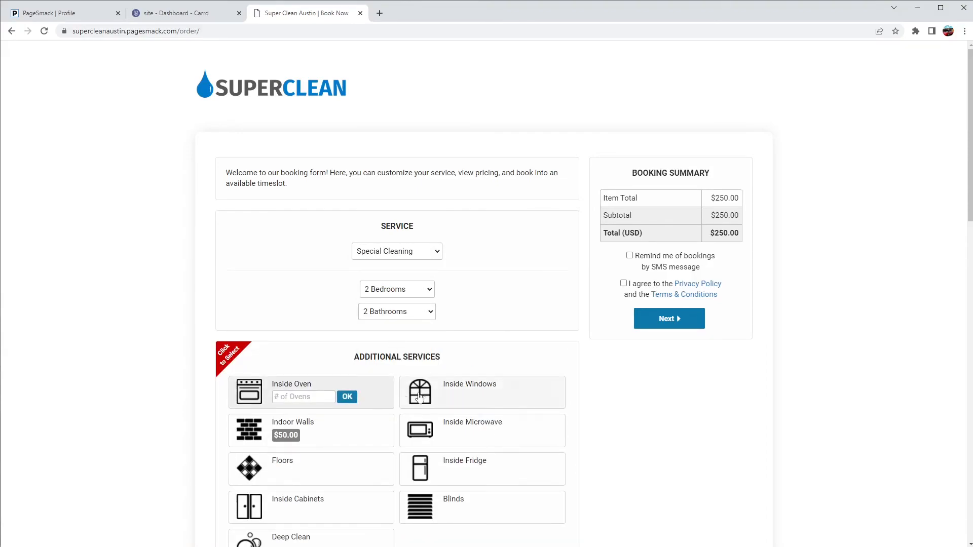
{"action": "left_click", "coordinate": [340, 435]}
- Set 2 ovens and schedule a One Time booking on 03/16/2022 at 9:00 AM
{"action": "scroll", "coordinate": [334, 396], "scroll_direction": "down", "scroll_amount": 2}
{"action": "left_click", "coordinate": [304, 296]}
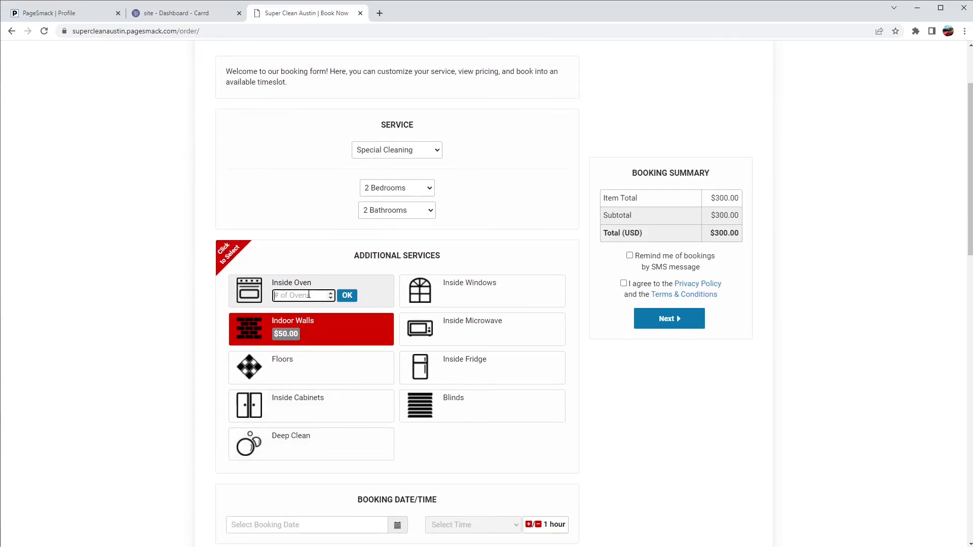
{"action": "type", "text": "2"}
{"action": "left_click", "coordinate": [347, 295]}
{"action": "scroll", "coordinate": [304, 339], "scroll_direction": "down", "scroll_amount": 3}
{"action": "left_click", "coordinate": [281, 373]}
{"action": "left_click", "coordinate": [295, 458]}
{"action": "left_click", "coordinate": [457, 381]}
{"action": "left_click", "coordinate": [437, 407]}
{"action": "left_click", "coordinate": [323, 469]}
{"action": "left_click", "coordinate": [288, 489]}
{"action": "scroll", "coordinate": [355, 436], "scroll_direction": "down", "scroll_amount": 5}
- Enter the test customer's first and last name, phone number and e-mail
{"action": "left_click", "coordinate": [261, 406]}
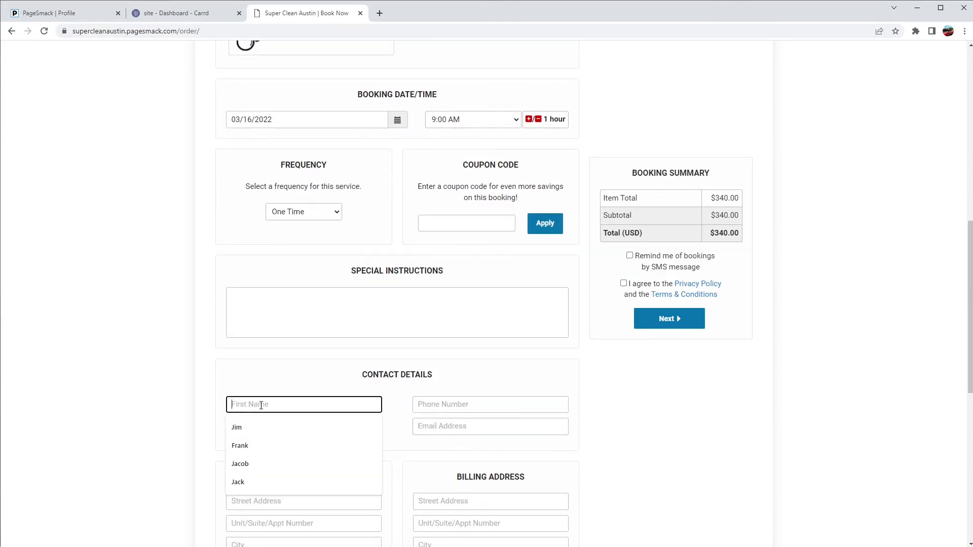
{"action": "key", "text": "Tab"}
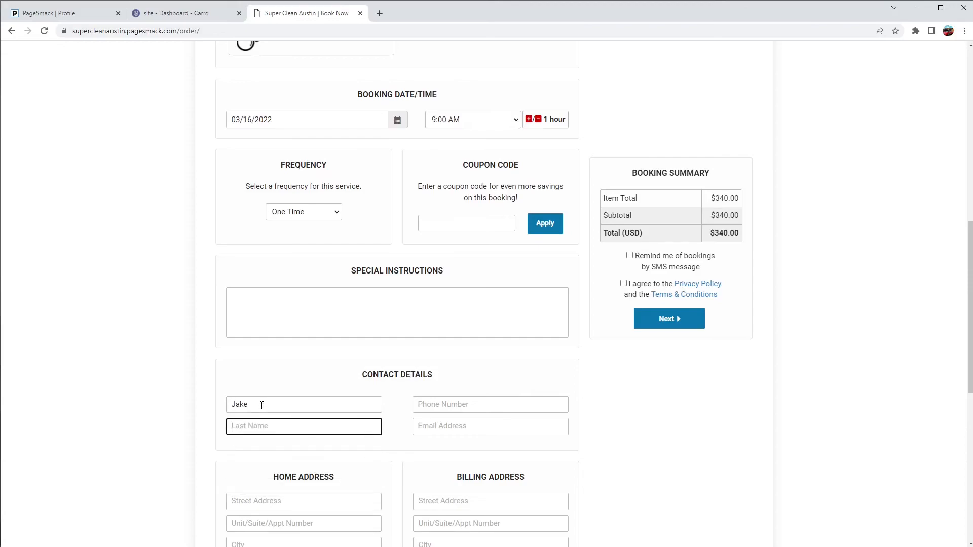
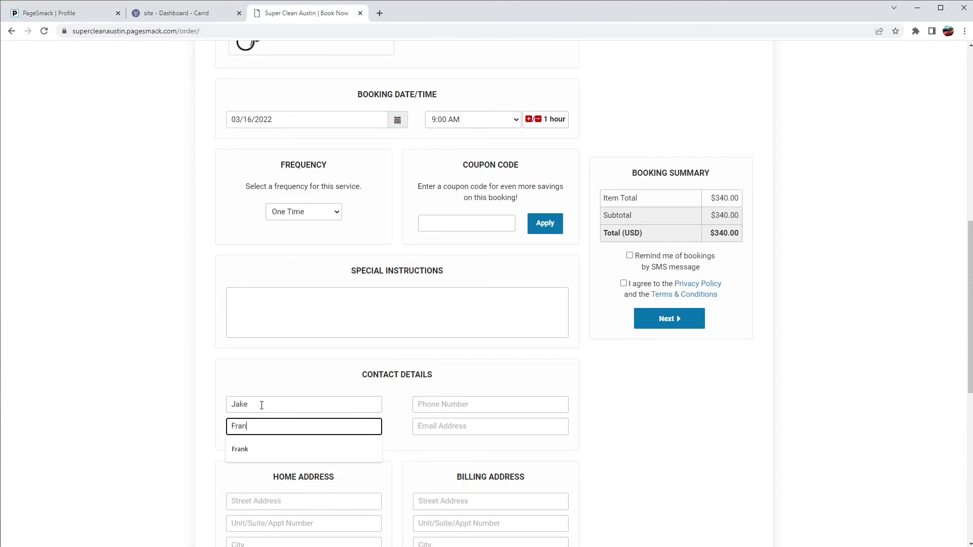
{"action": "key", "text": "Tab"}
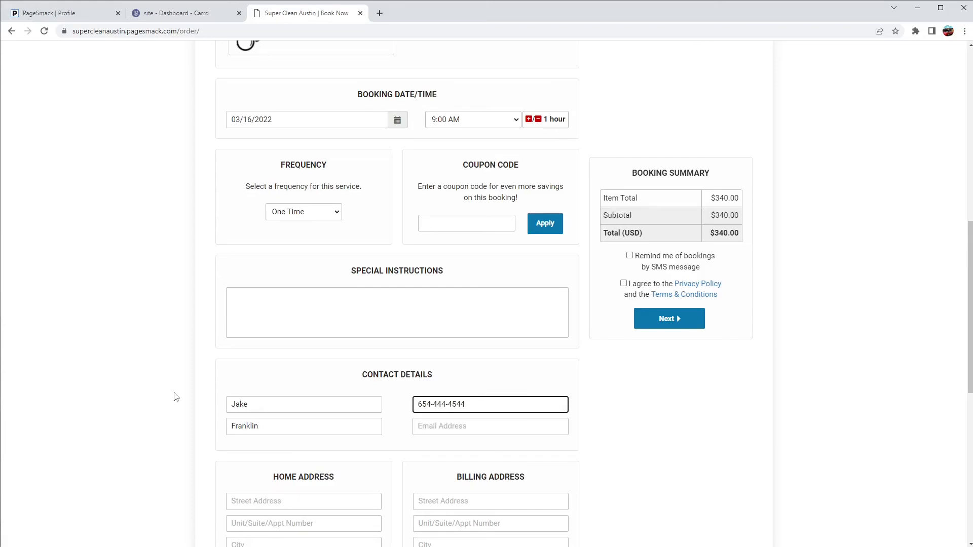
{"action": "key", "text": "alt+Tab"}
{"action": "left_click", "coordinate": [454, 422]}
{"action": "key", "text": "ctrl+v"}
- Fill in the home address with street, Austin, Texas, United States and zip code
{"action": "scroll", "coordinate": [337, 459], "scroll_direction": "down", "scroll_amount": 2}
{"action": "left_click", "coordinate": [265, 399]}
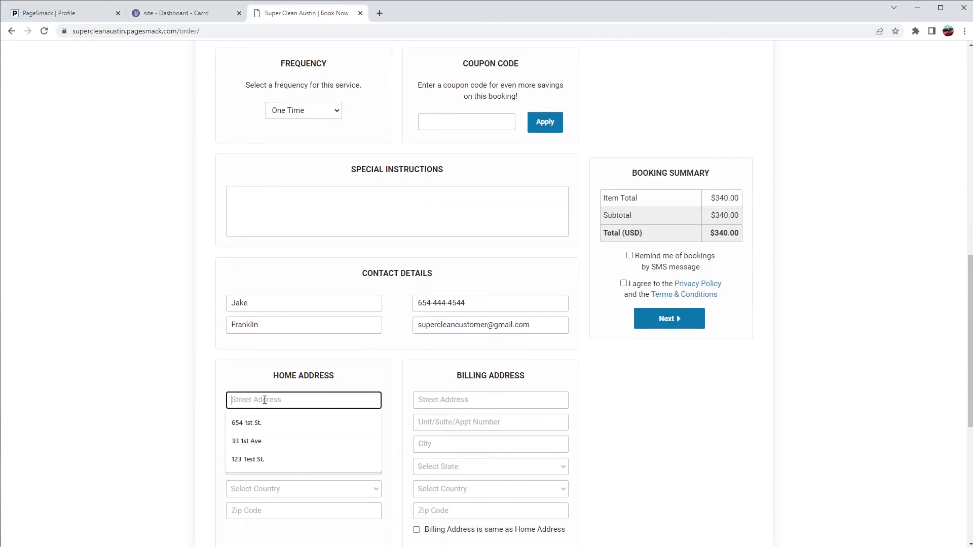
{"action": "left_click", "coordinate": [247, 423]}
{"action": "left_click", "coordinate": [254, 444]}
{"action": "left_click", "coordinate": [249, 464]}
{"action": "left_click", "coordinate": [250, 472]}
{"action": "type", "text": "tex"}
{"action": "key", "text": "Return"}
{"action": "key", "text": "Tab"}
{"action": "key", "text": "u"}
{"action": "key", "text": "Tab"}
{"action": "key", "text": "Down"}
{"action": "key", "text": "Tab"}
{"action": "left_click", "coordinate": [254, 513]}
{"action": "type", "text": "54444"}
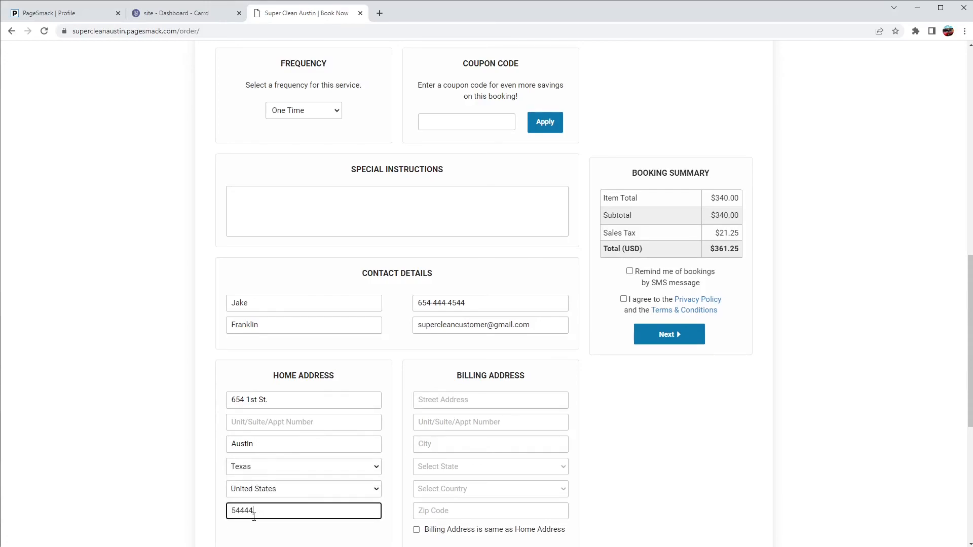
- Match billing to home, accept SMS reminders and the terms, and submit the booking details
{"action": "left_click", "coordinate": [417, 530]}
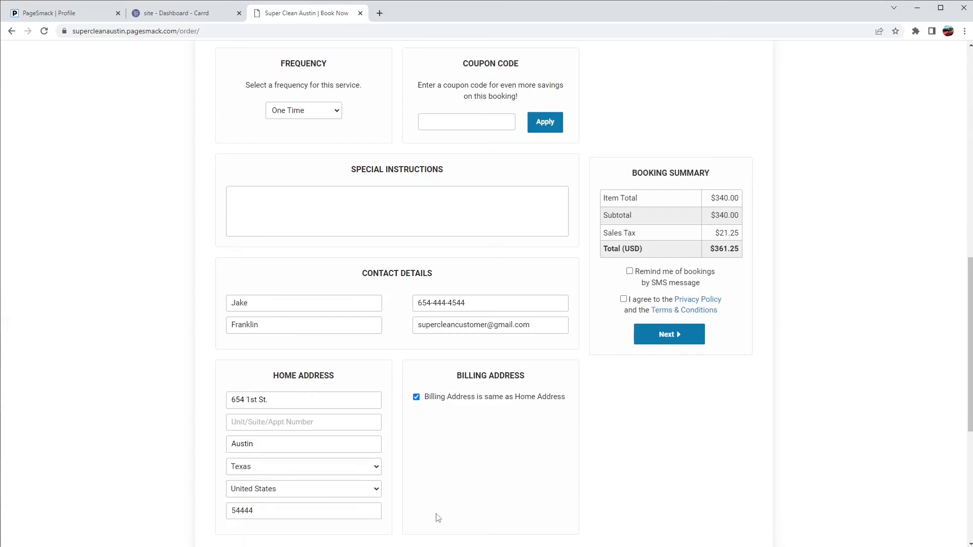
{"action": "left_click", "coordinate": [630, 272]}
{"action": "left_click", "coordinate": [623, 300]}
{"action": "left_click", "coordinate": [668, 335]}
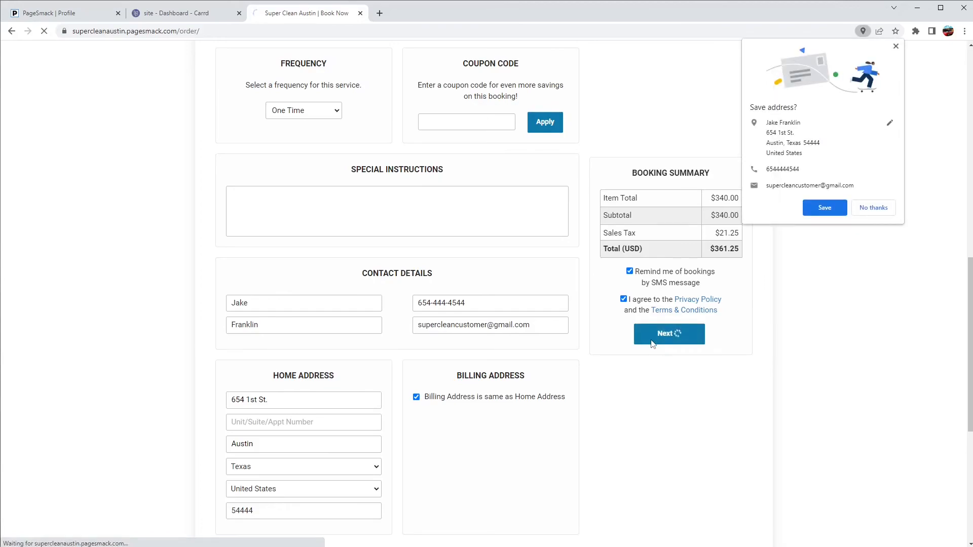
- Submit the booking to pay later by credit card and review the $361.25 confirmation
{"action": "left_click", "coordinate": [873, 207]}
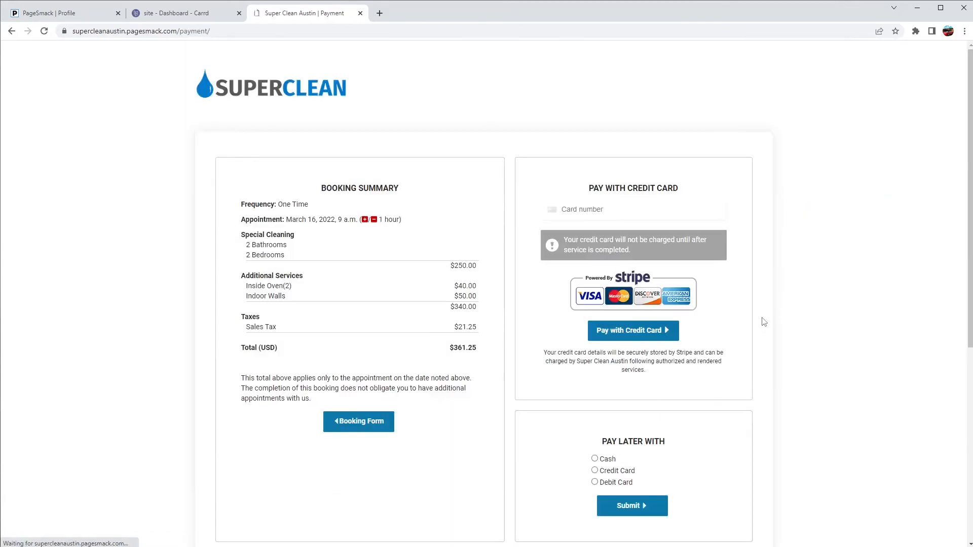
{"action": "scroll", "coordinate": [730, 329], "scroll_direction": "down", "scroll_amount": 2}
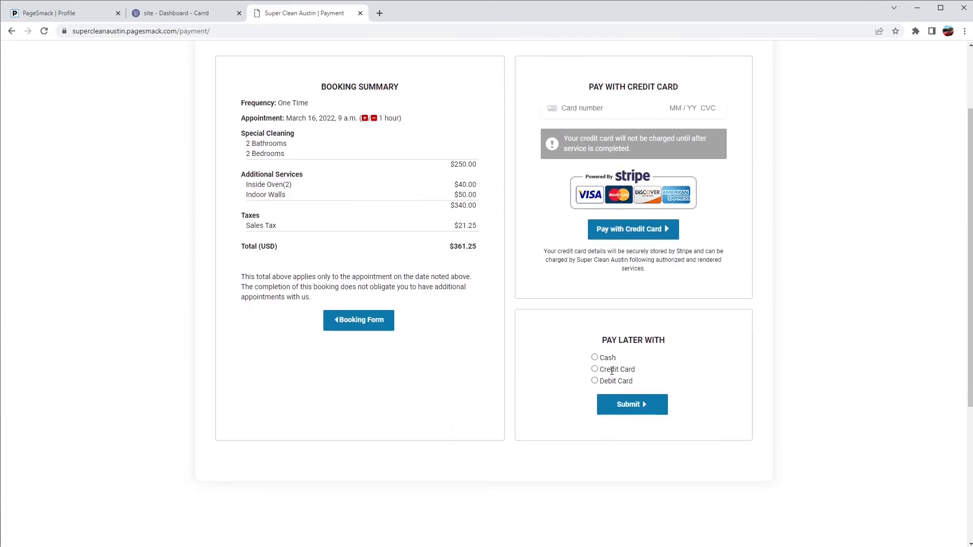
{"action": "left_click", "coordinate": [623, 409]}
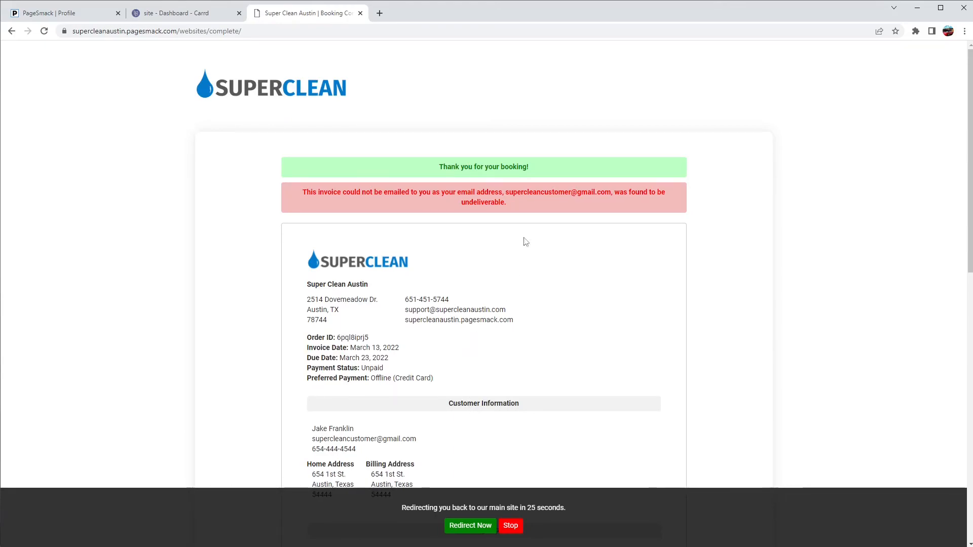
{"action": "left_click_drag", "start_coordinate": [505, 193], "coordinate": [581, 191]}
{"action": "left_click", "coordinate": [585, 205]}
{"action": "scroll", "coordinate": [486, 245], "scroll_direction": "down", "scroll_amount": 5}
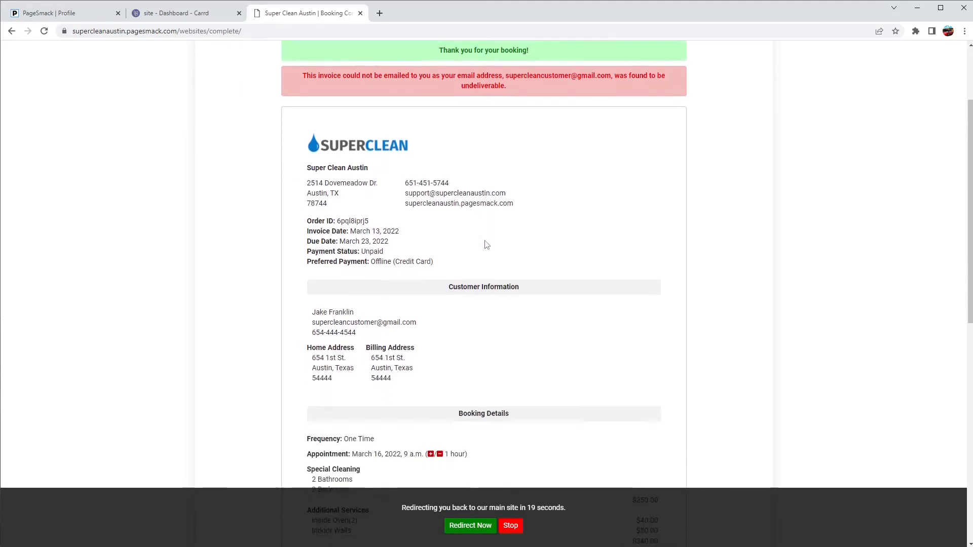
{"action": "scroll", "coordinate": [486, 245], "scroll_direction": "down", "scroll_amount": 3}
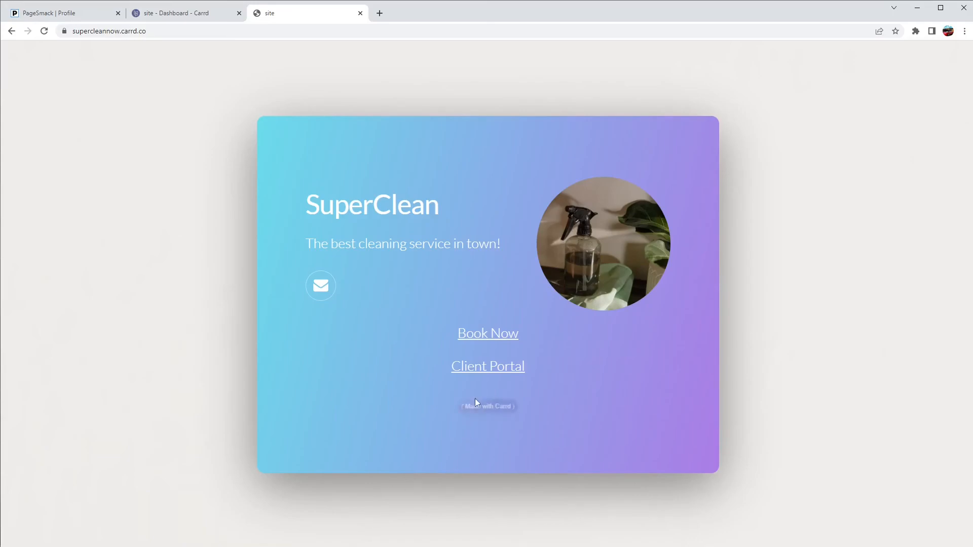
- Follow the Client Portal link from the Carrd site and log in with the account password
{"action": "left_click", "coordinate": [482, 372]}
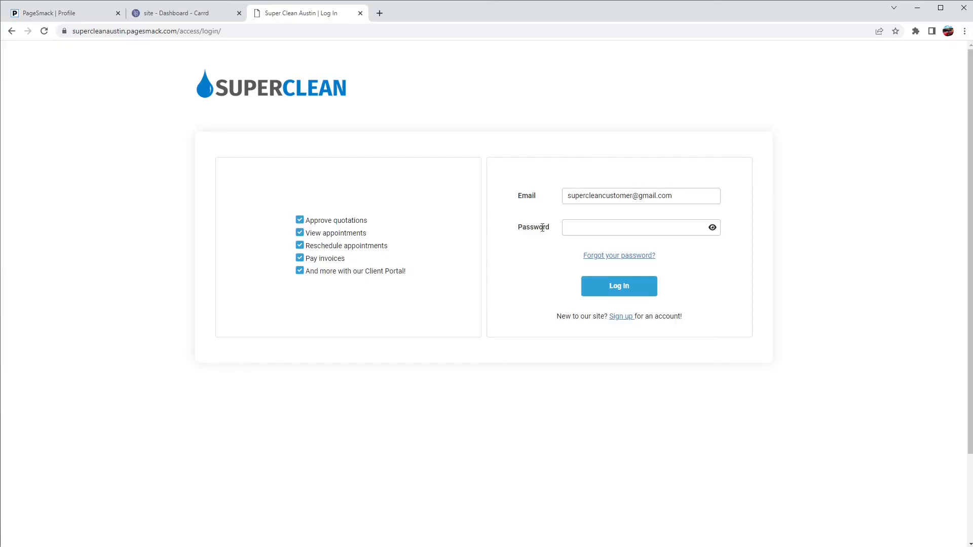
{"action": "left_click", "coordinate": [567, 227]}
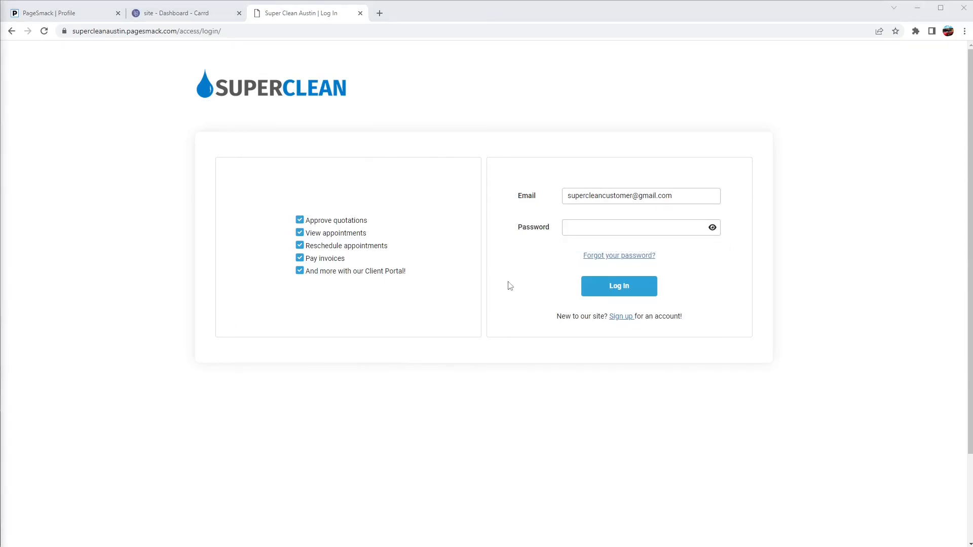
{"action": "left_click", "coordinate": [594, 228]}
{"action": "type", "text": "123"}
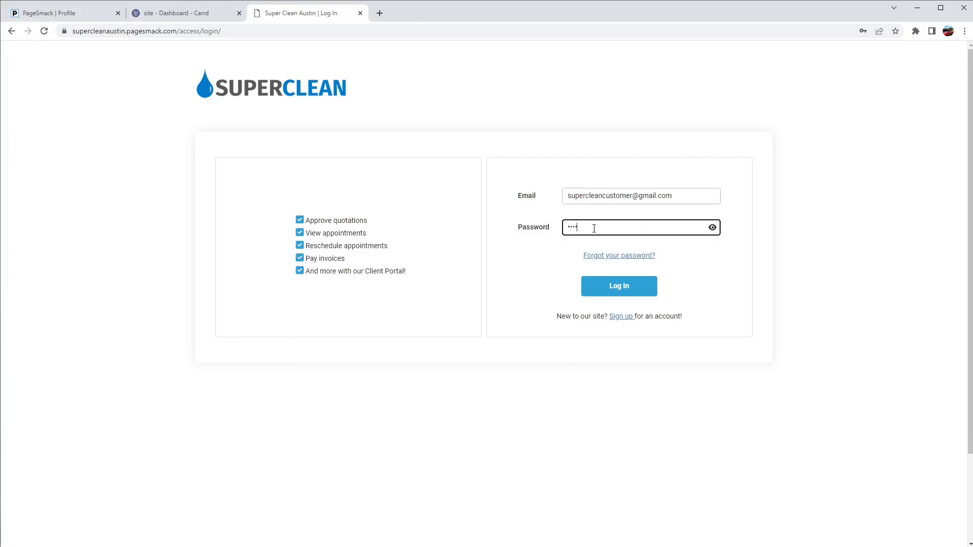
{"action": "key", "text": "Return"}
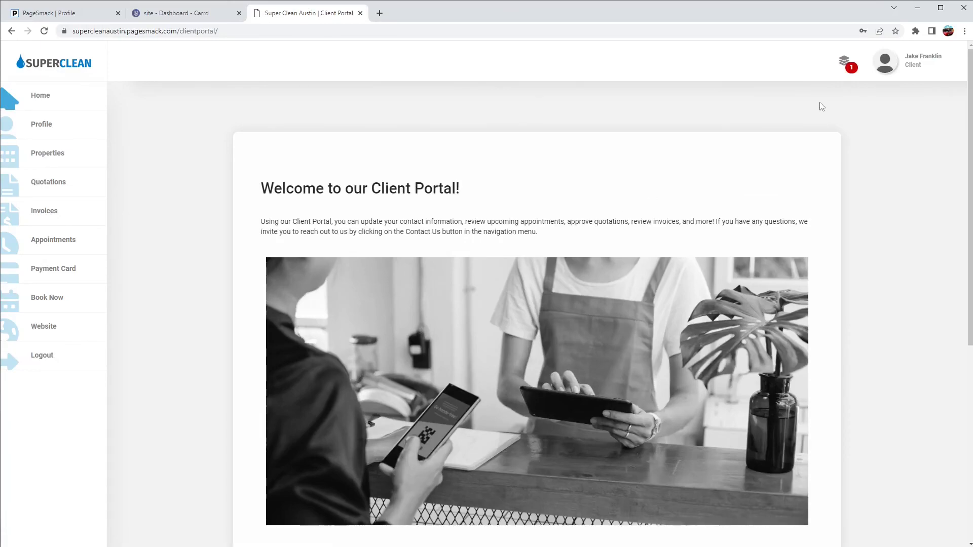
- Review the upcoming appointment's invoice and scheduled staff from notifications, then log out
{"action": "left_click", "coordinate": [846, 62]}
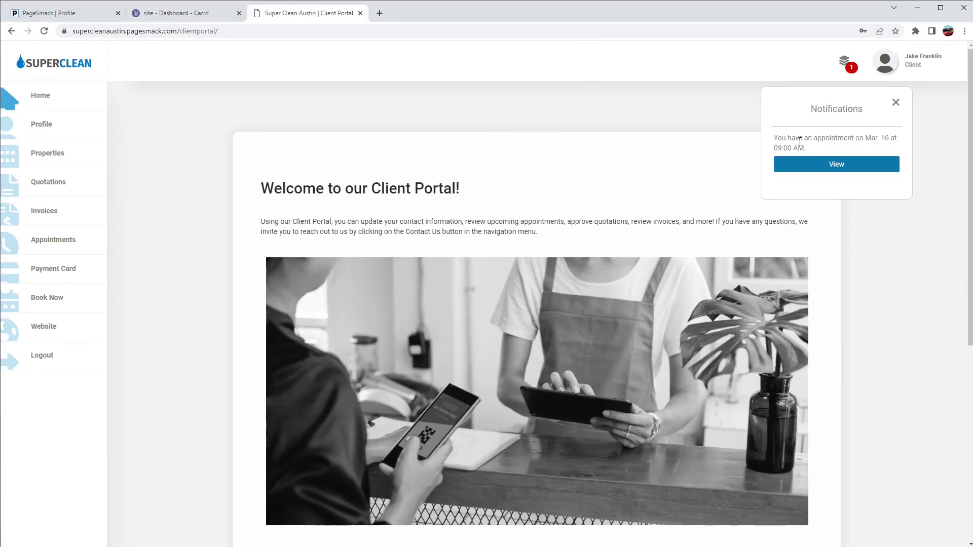
{"action": "left_click", "coordinate": [835, 166]}
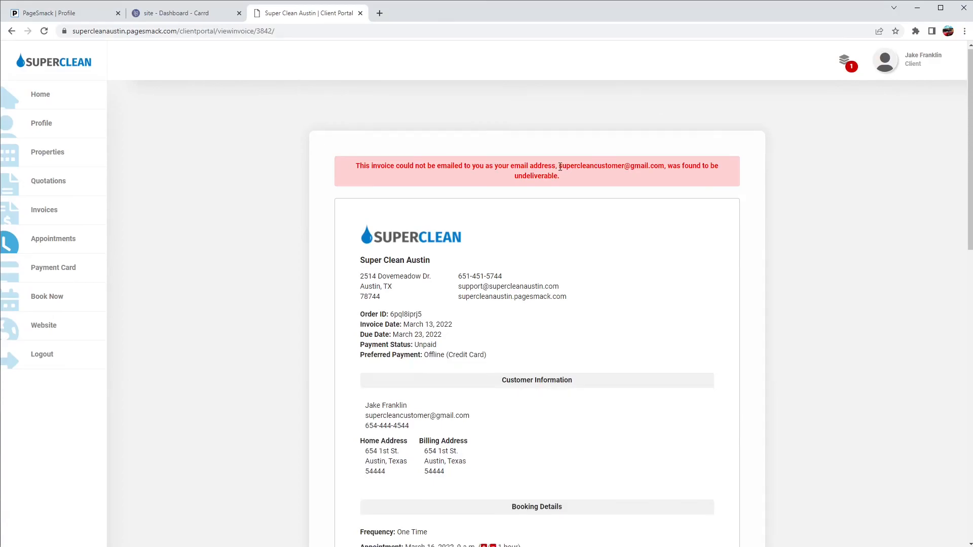
{"action": "scroll", "coordinate": [560, 168], "scroll_direction": "down", "scroll_amount": 4}
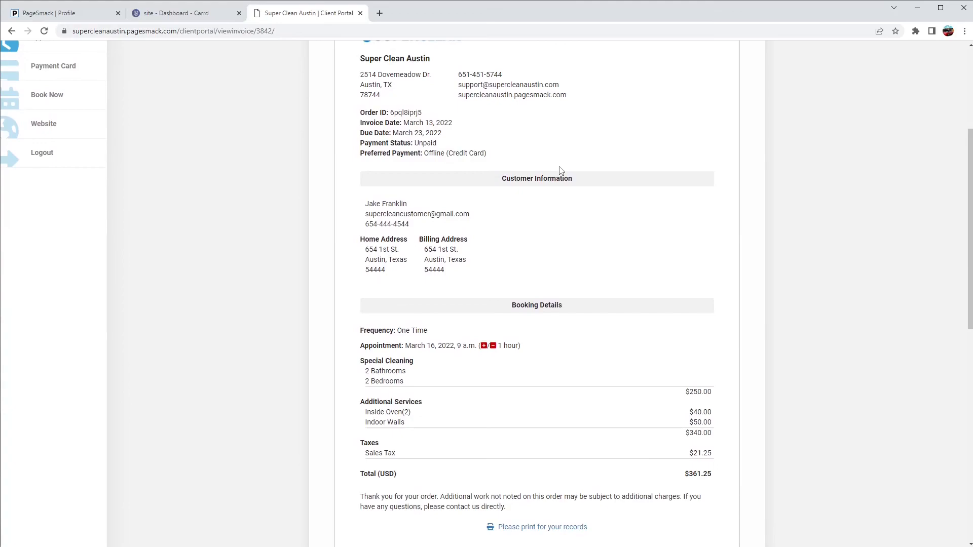
{"action": "scroll", "coordinate": [552, 174], "scroll_direction": "down", "scroll_amount": 1}
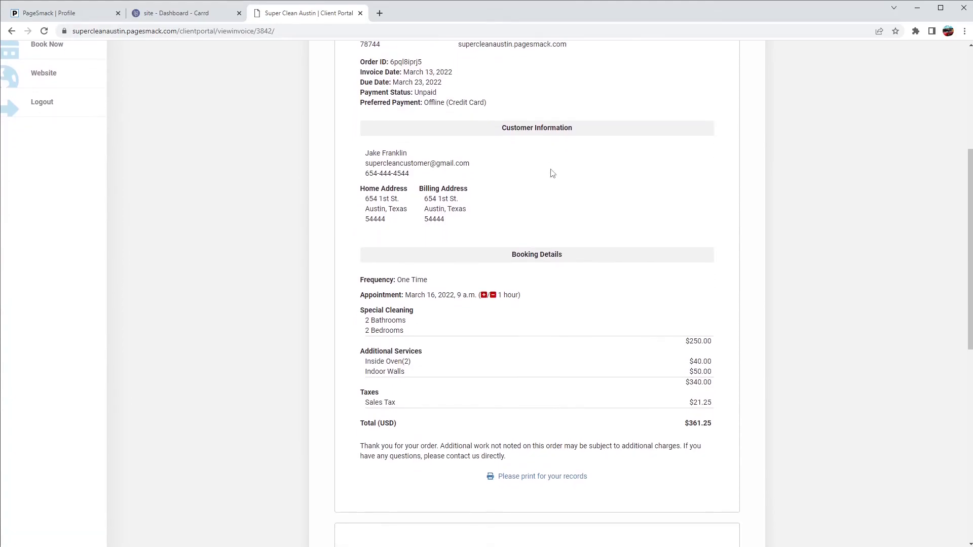
{"action": "scroll", "coordinate": [552, 173], "scroll_direction": "up", "scroll_amount": 1}
{"action": "scroll", "coordinate": [553, 173], "scroll_direction": "down", "scroll_amount": 6}
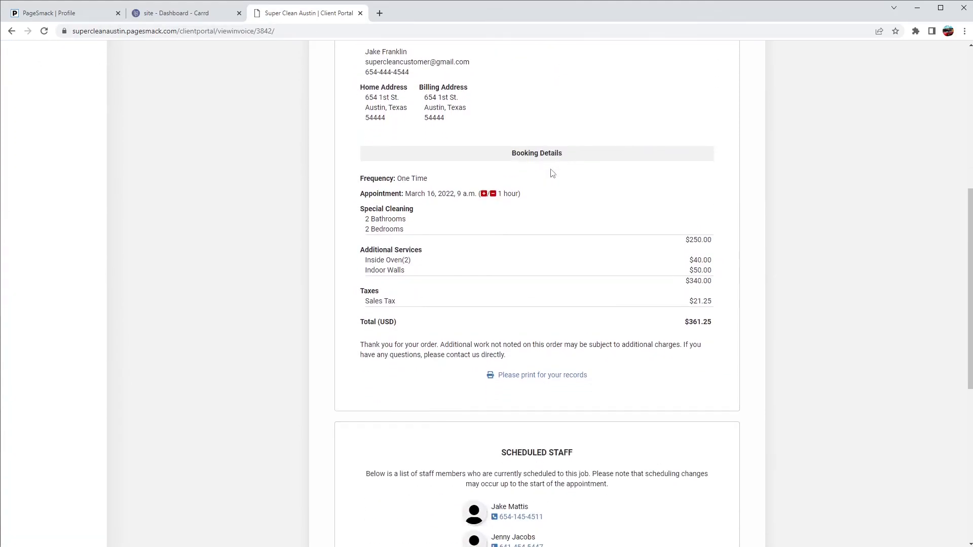
{"action": "left_click_drag", "start_coordinate": [563, 395], "coordinate": [480, 346]}
{"action": "left_click", "coordinate": [479, 345]}
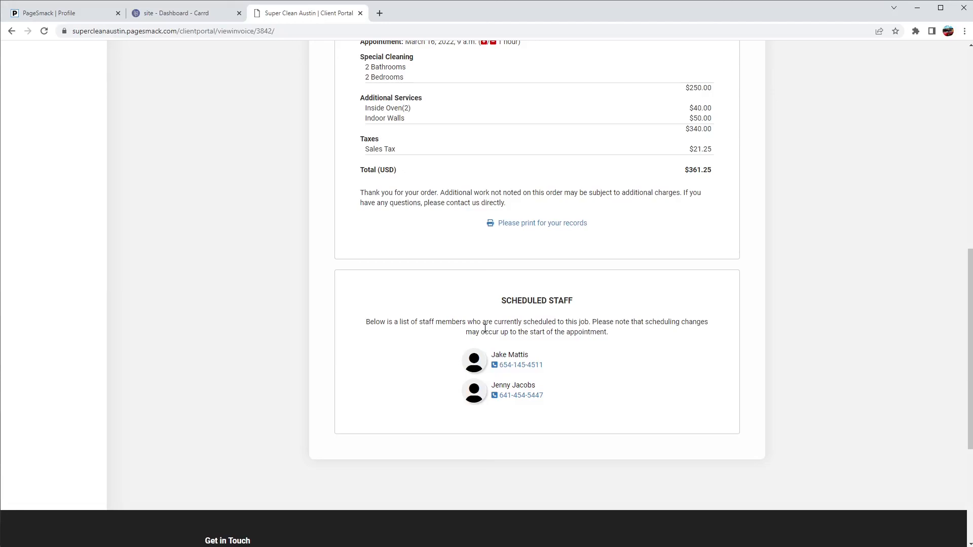
{"action": "scroll", "coordinate": [485, 328], "scroll_direction": "up", "scroll_amount": 10}
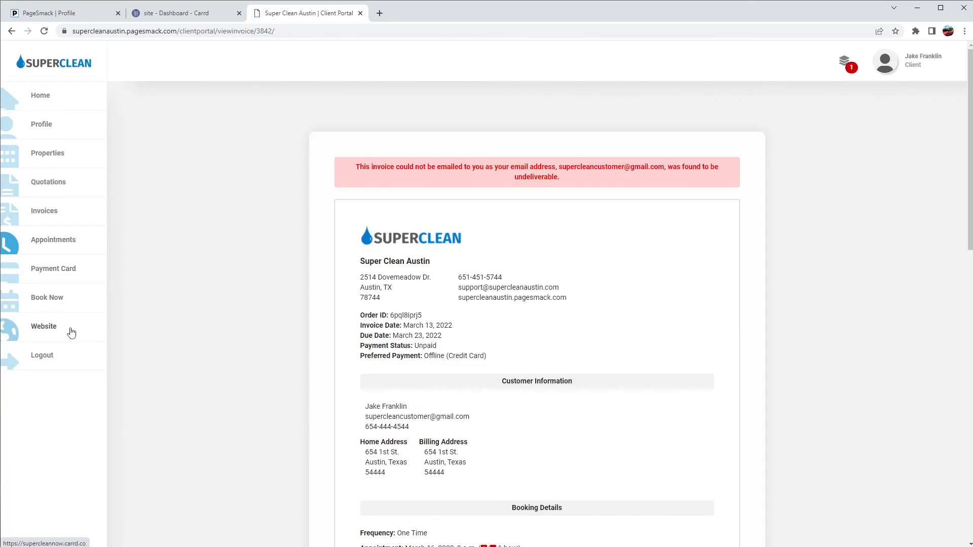
{"action": "left_click", "coordinate": [69, 356]}
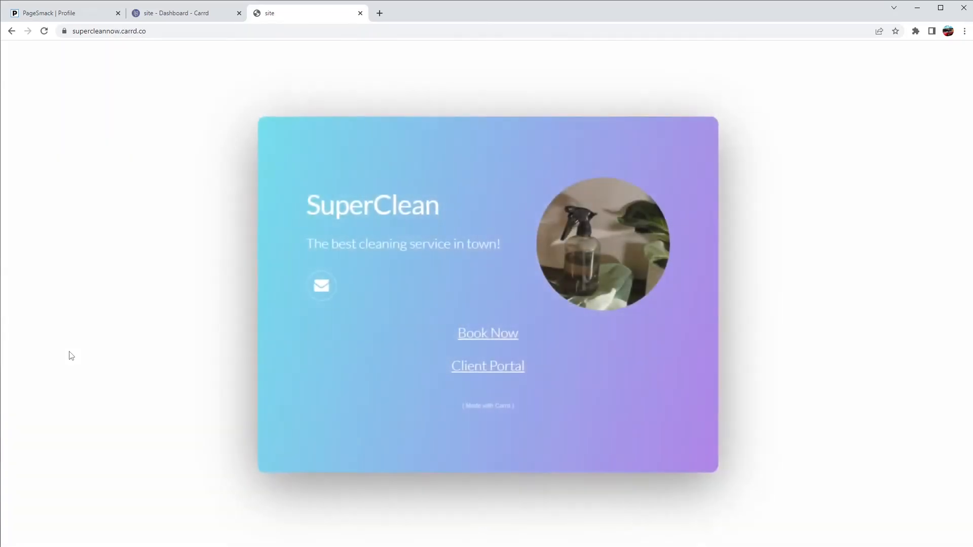